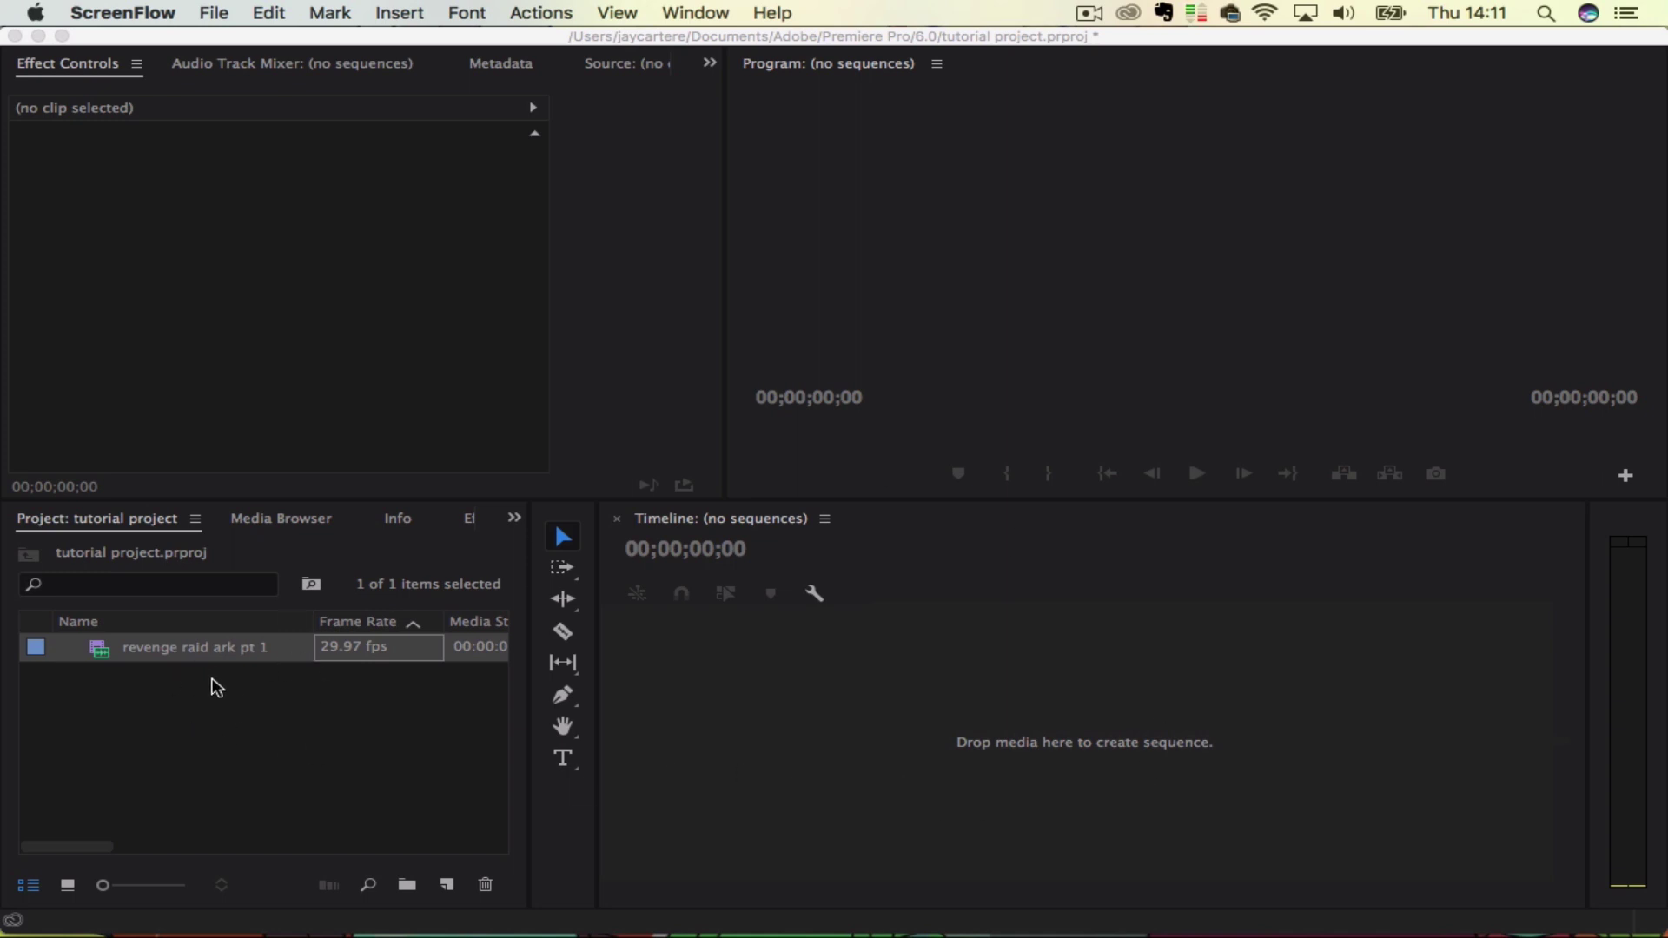
Step: Create a 'revenge raid ark pt 1' sequence from the clip and move the playhead about 4.5 minutes in
left_click(148, 659)
right_click(148, 658)
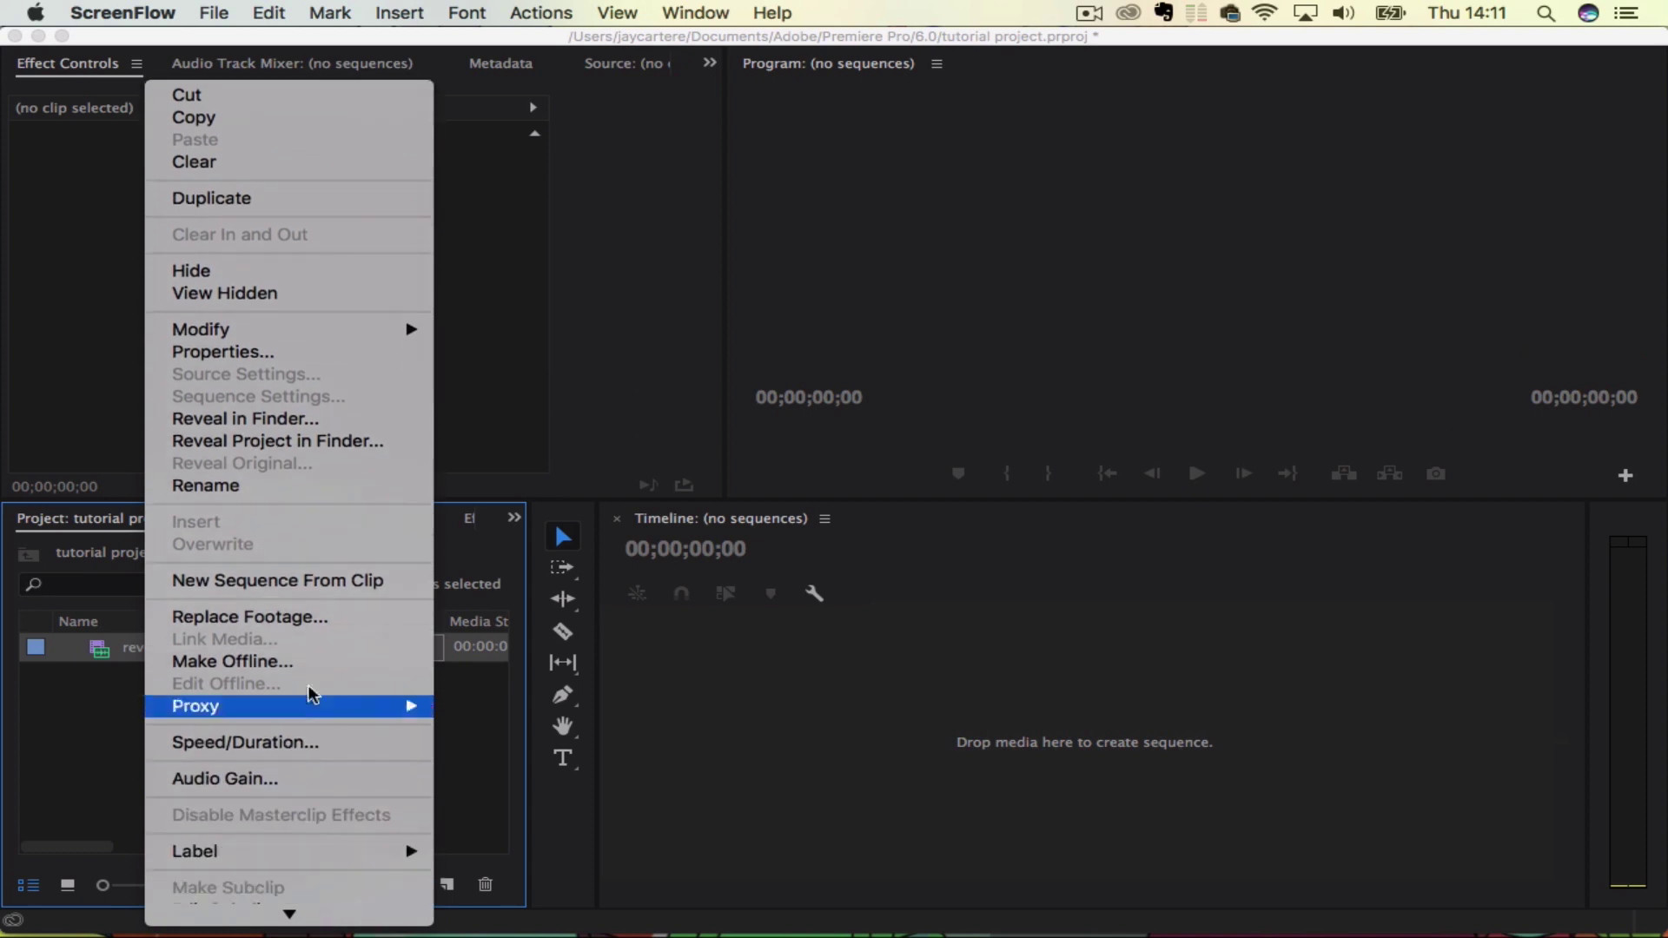
left_click(317, 579)
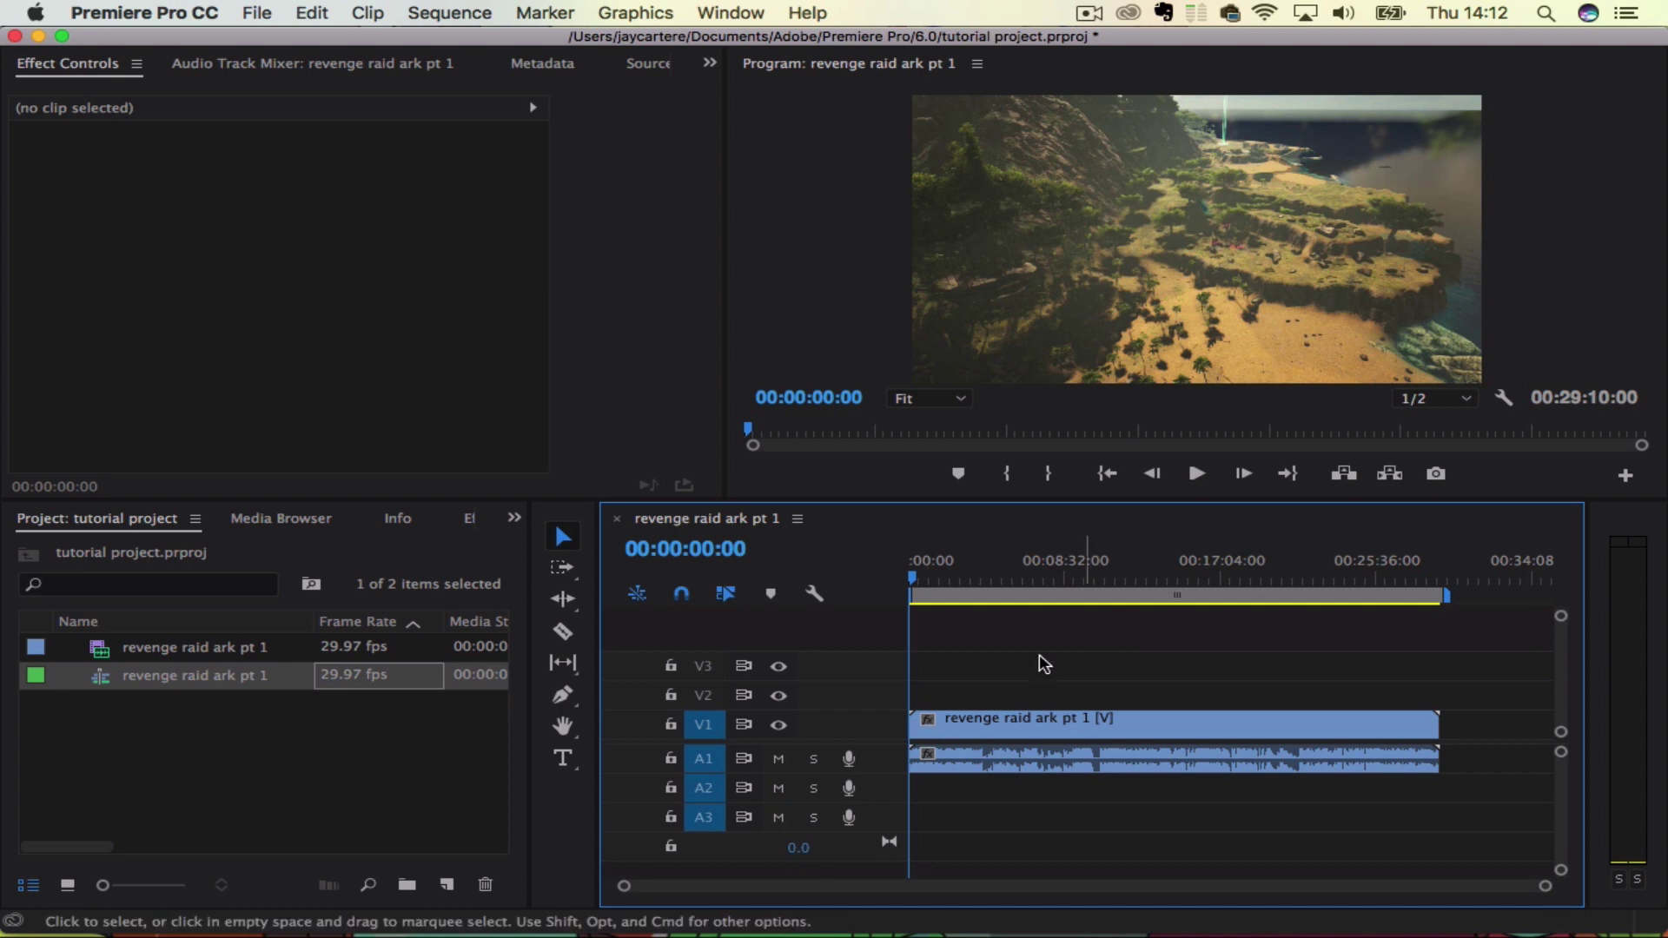
left_click_drag(972, 581, 991, 584)
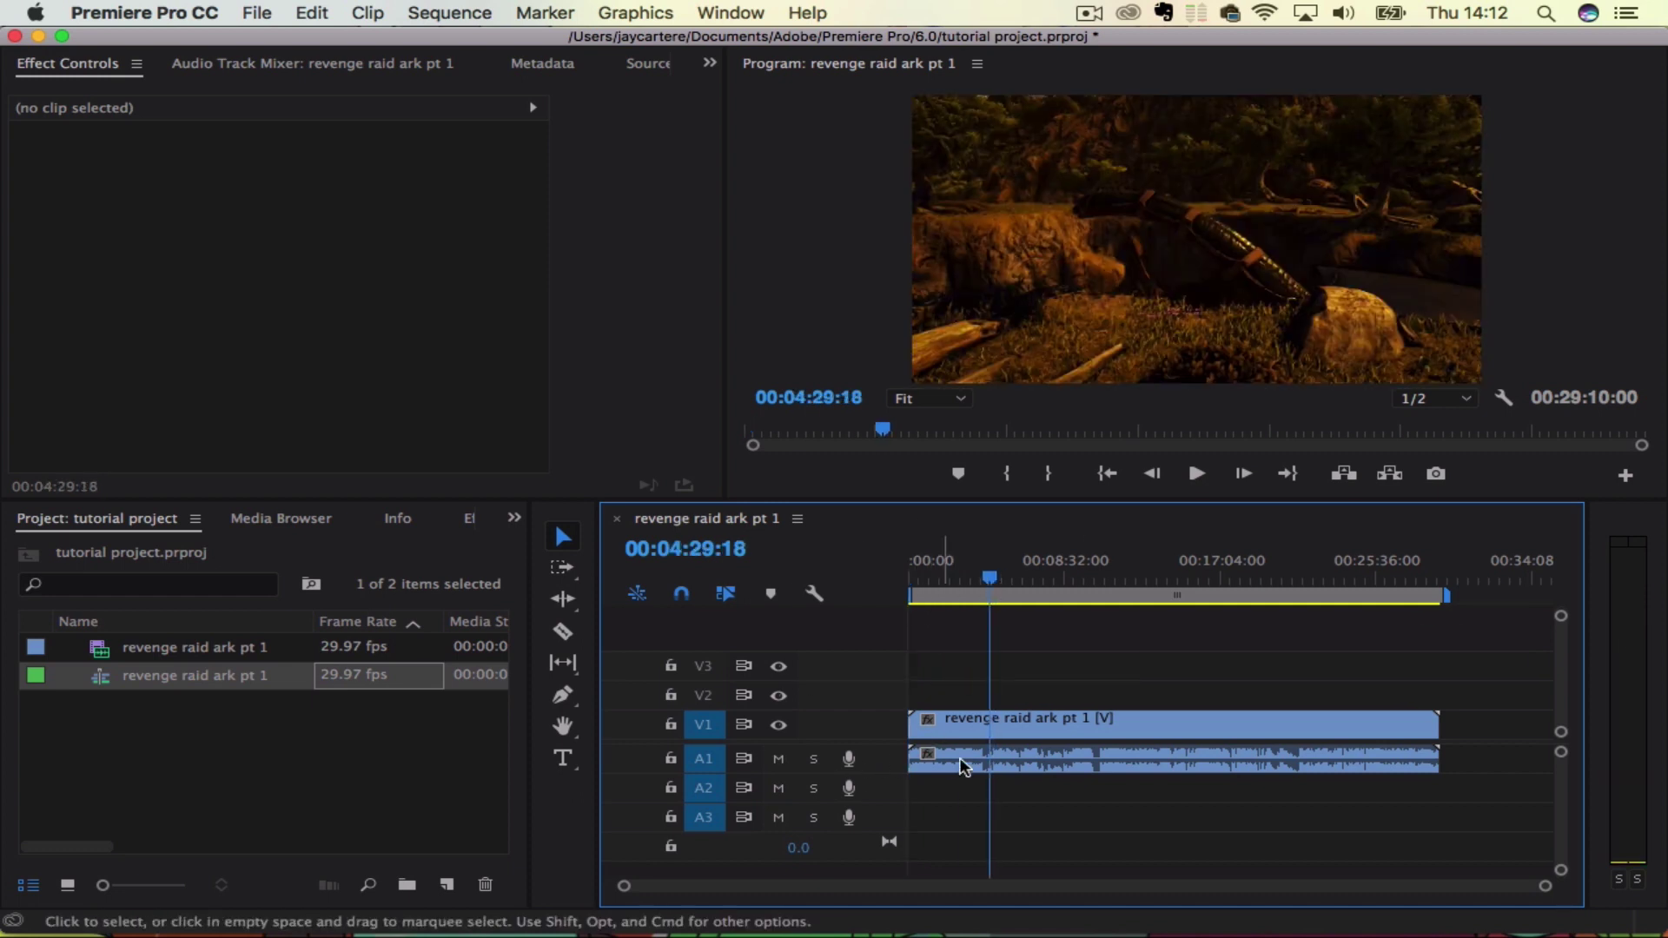
Step: Lower the A1 gameplay fader to about -9.9 dB and trim the clip's start to the playhead
left_click(374, 71)
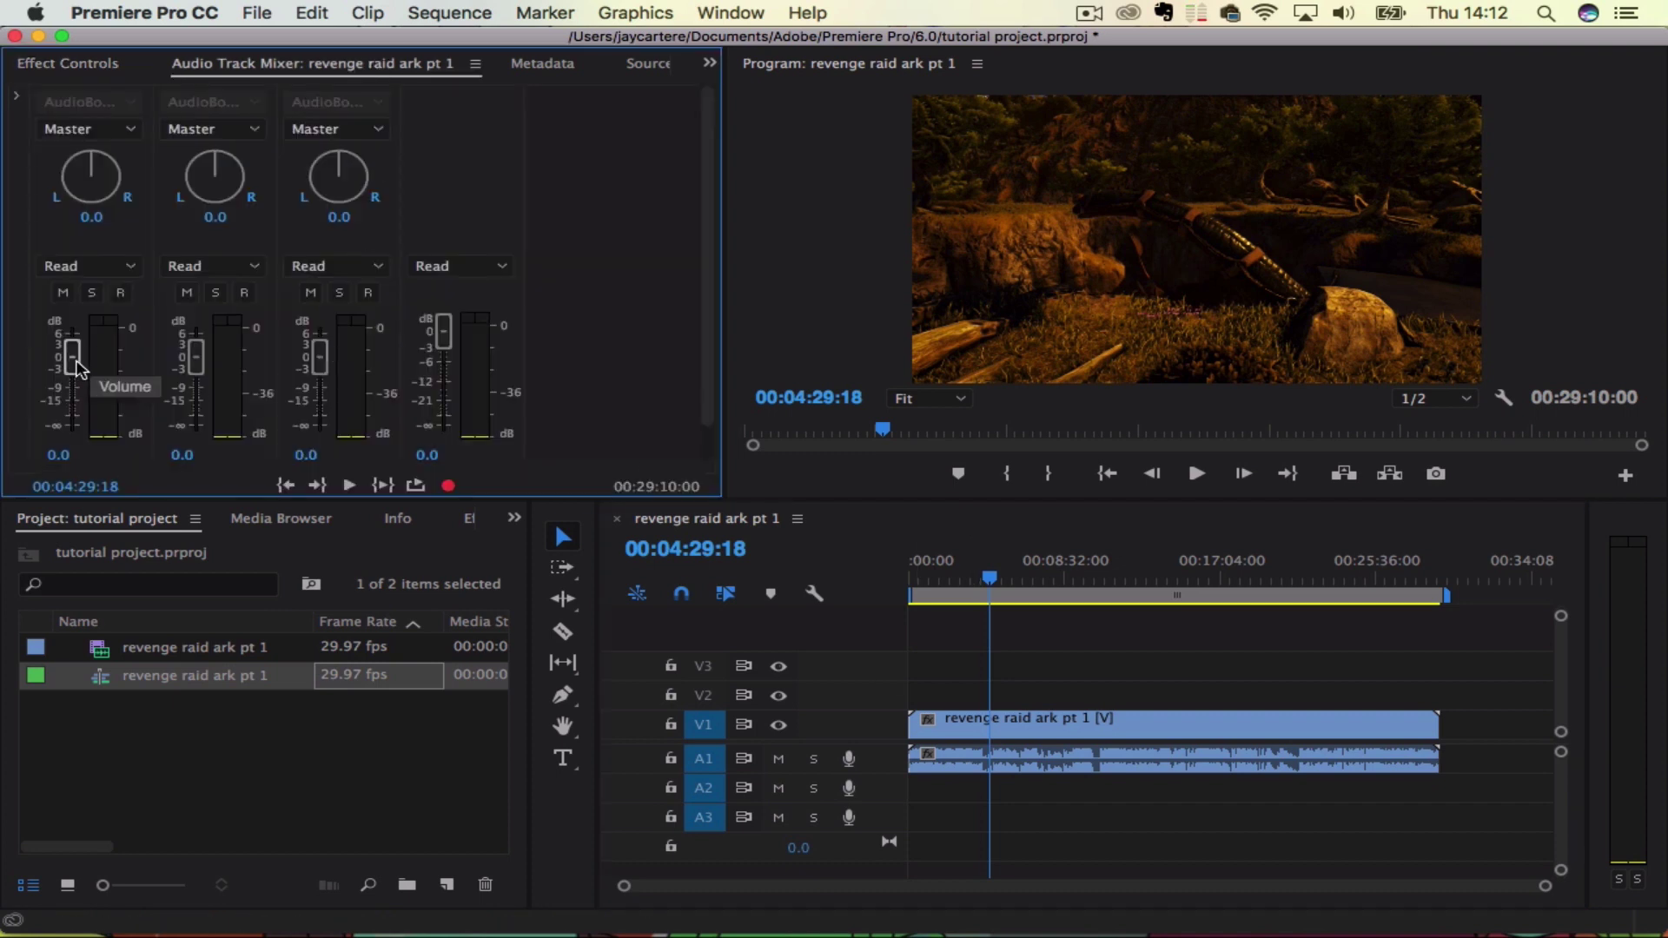
left_click_drag(71, 358, 69, 383)
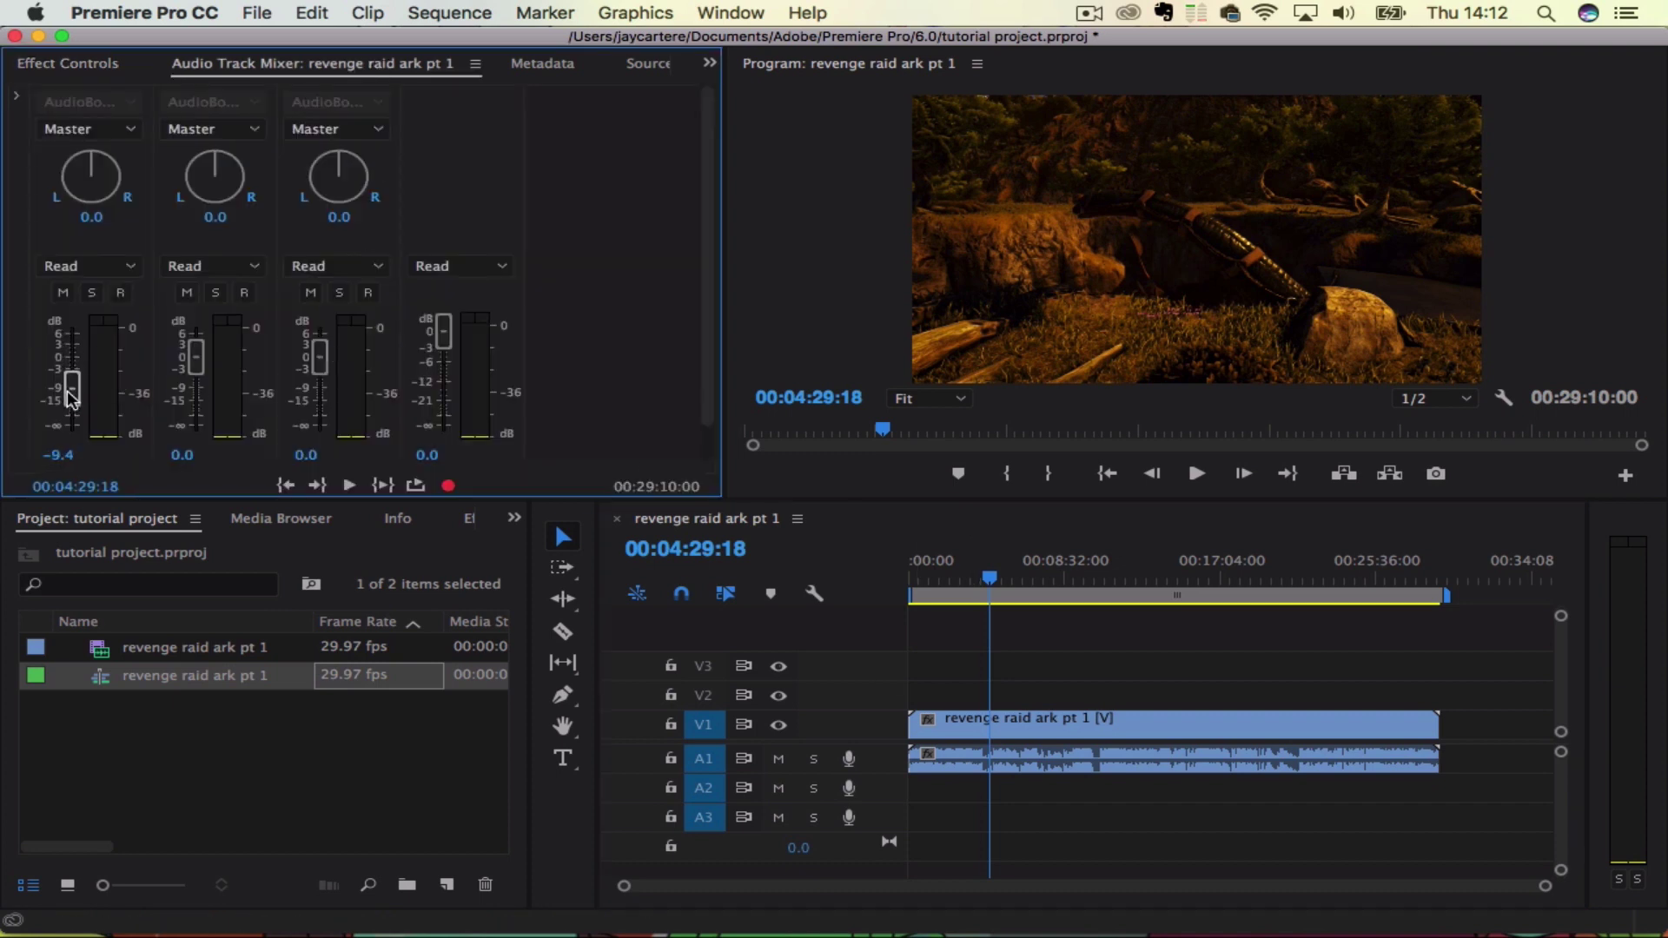
left_click_drag(914, 725, 956, 740)
left_click(1060, 728)
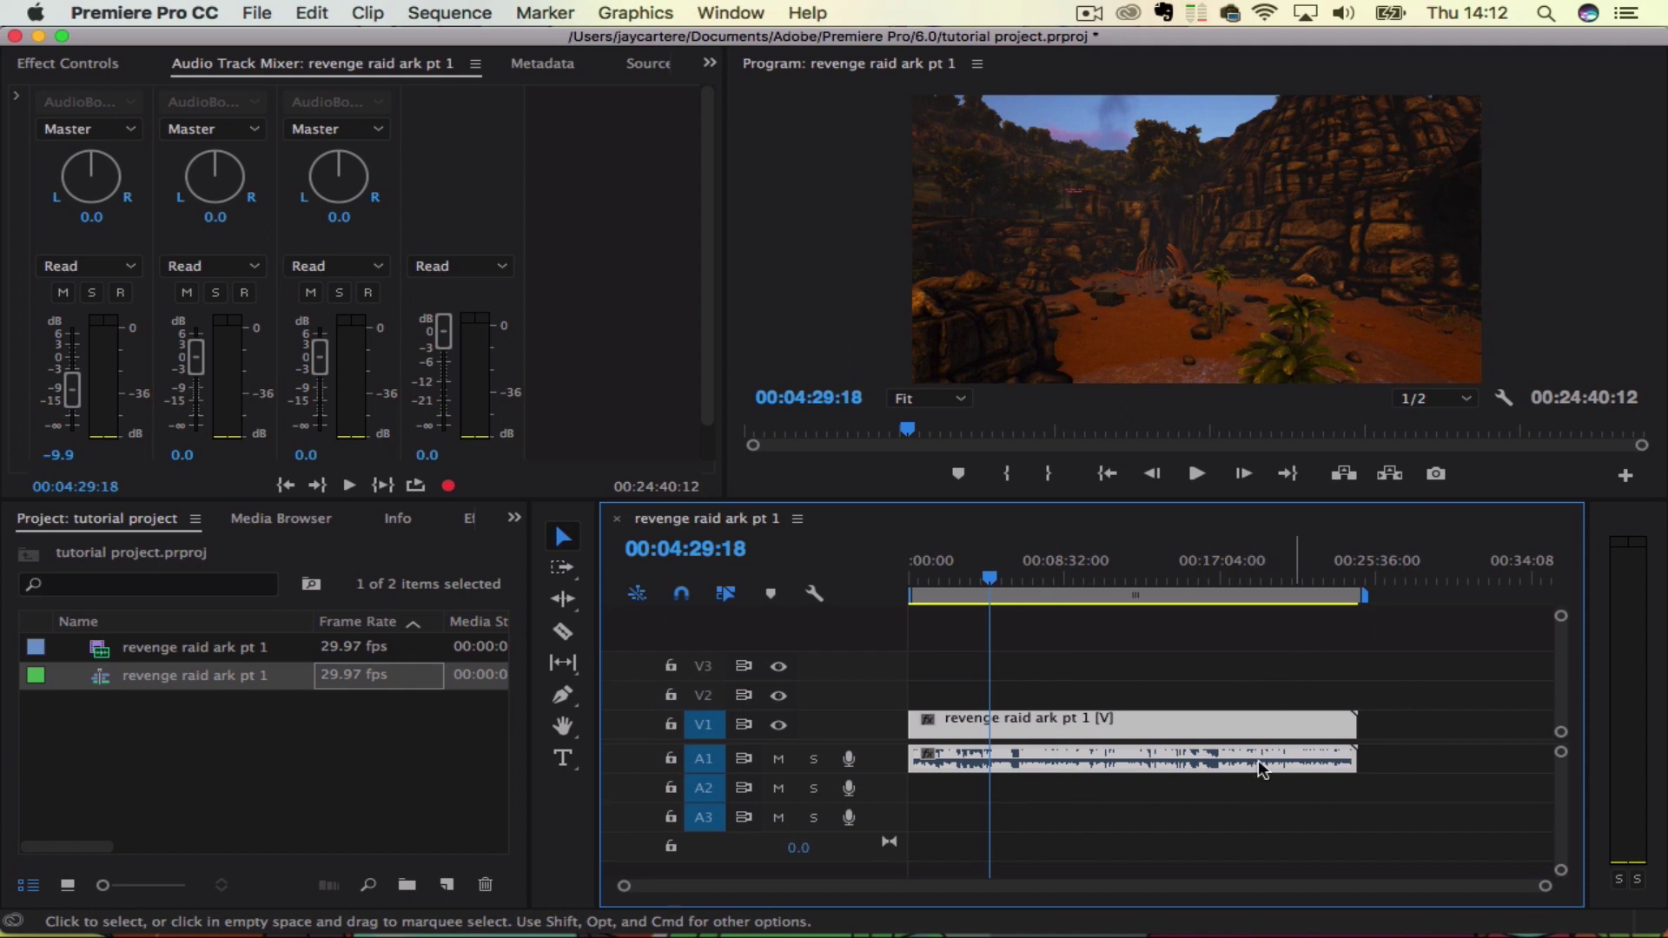
mouse_move(773, 878)
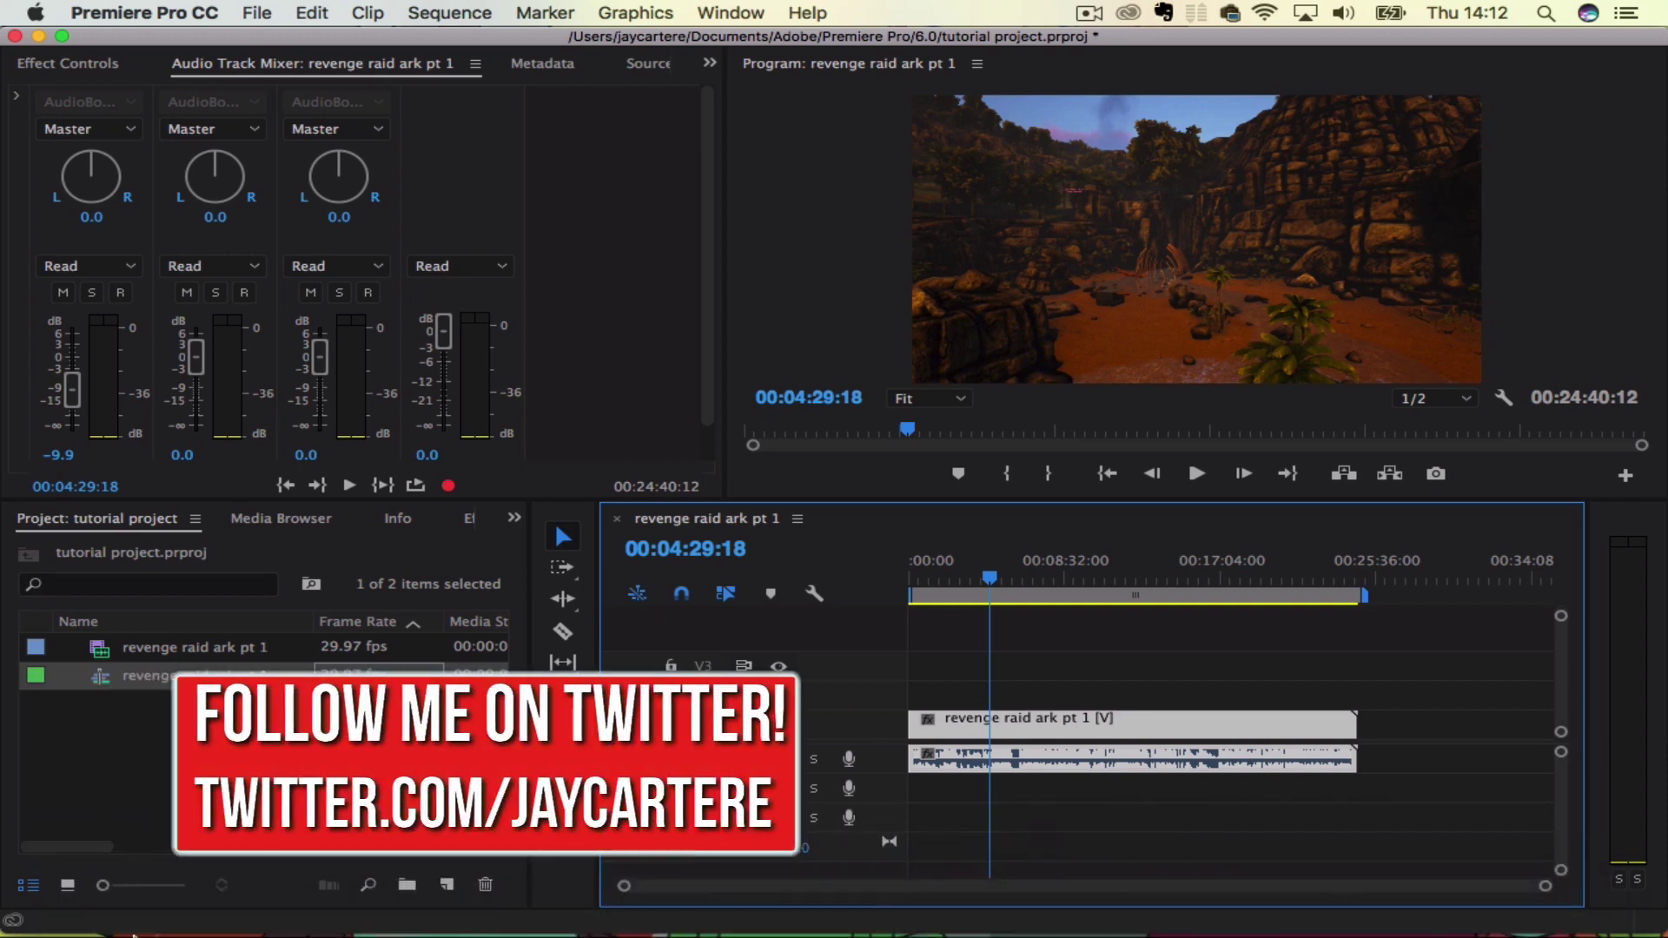
Step: Drag monday yt guide loop.mp3 from Finder's YT Background Music folder into the Project panel
left_click(87, 900)
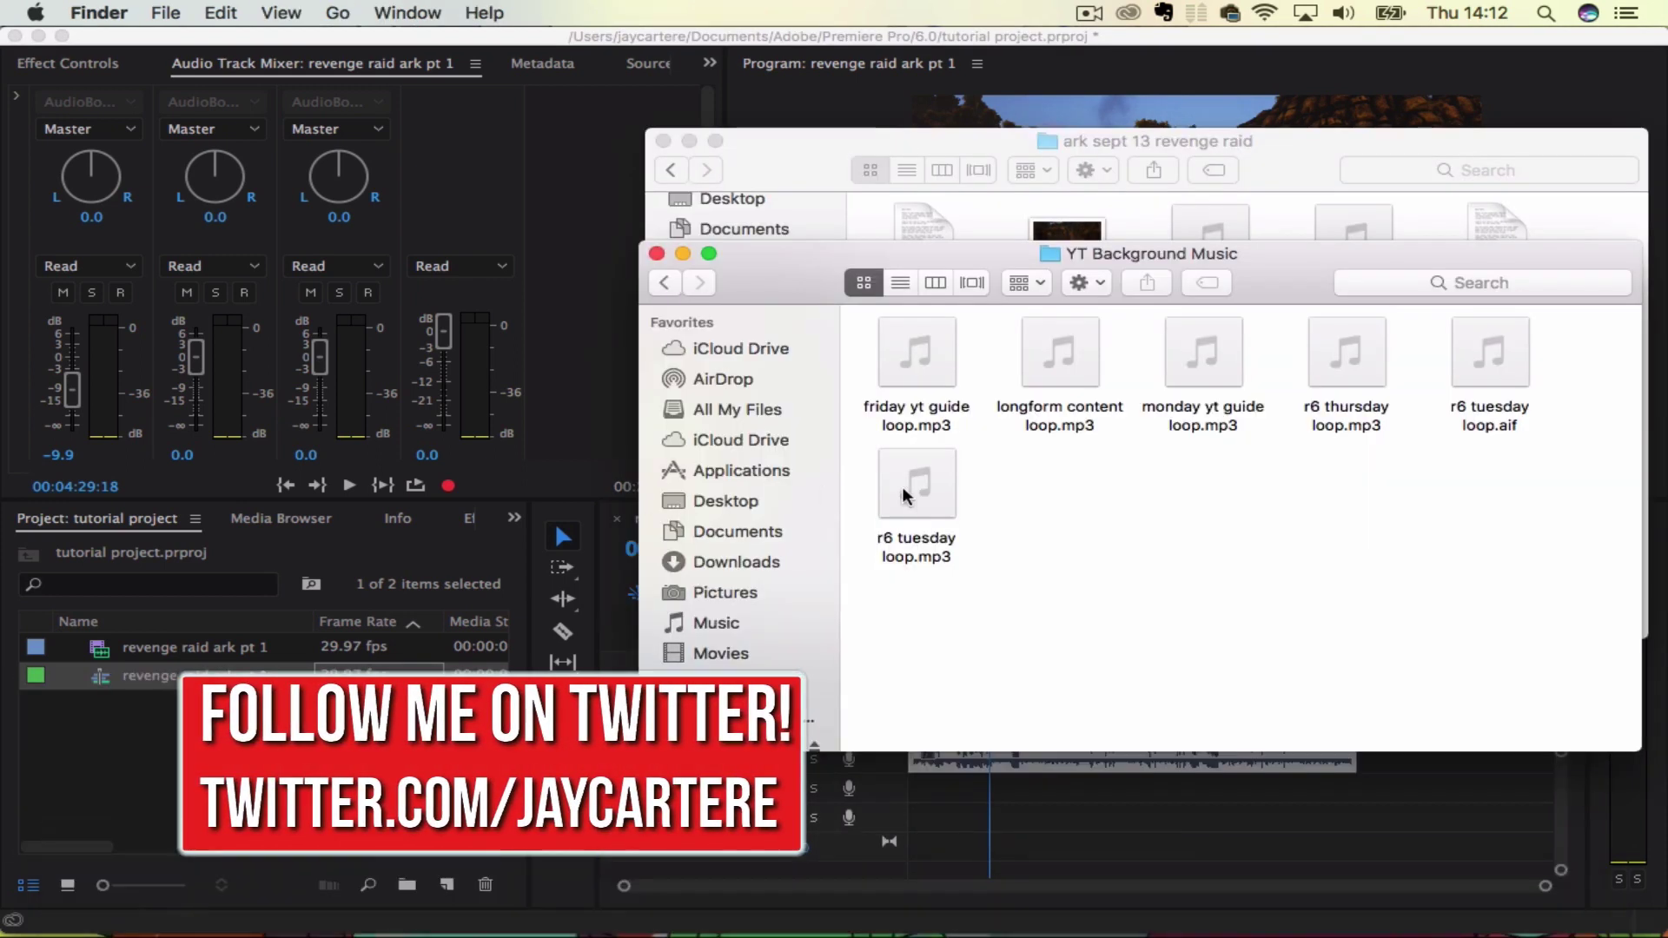
left_click_drag(978, 258, 948, 220)
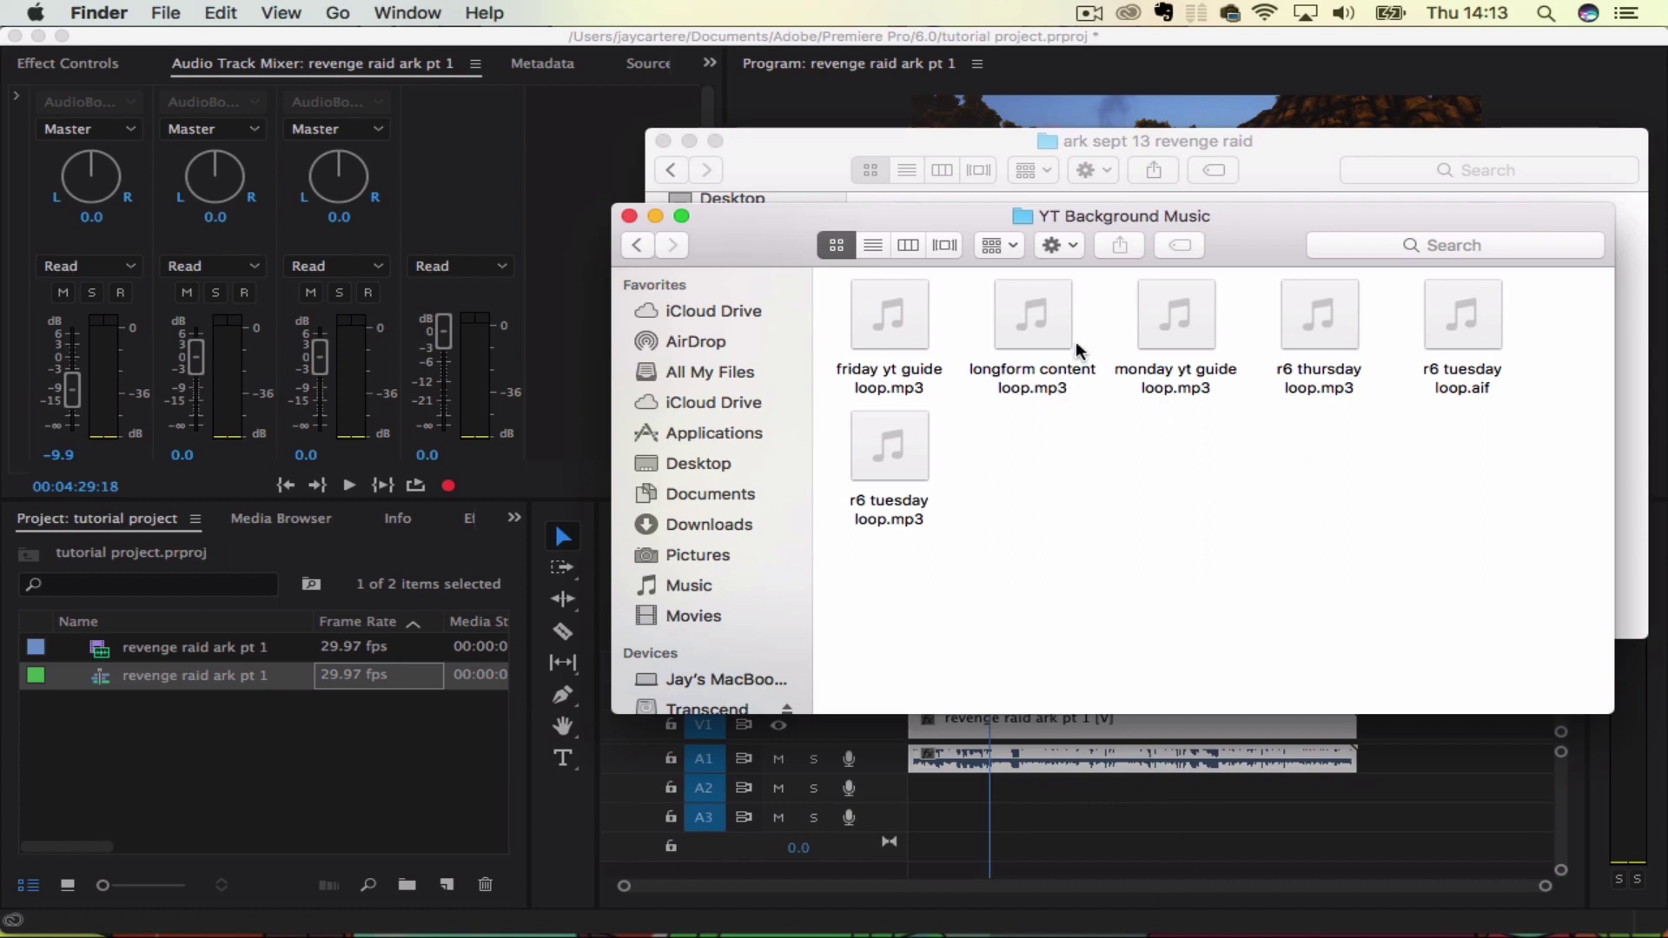
left_click(1147, 341)
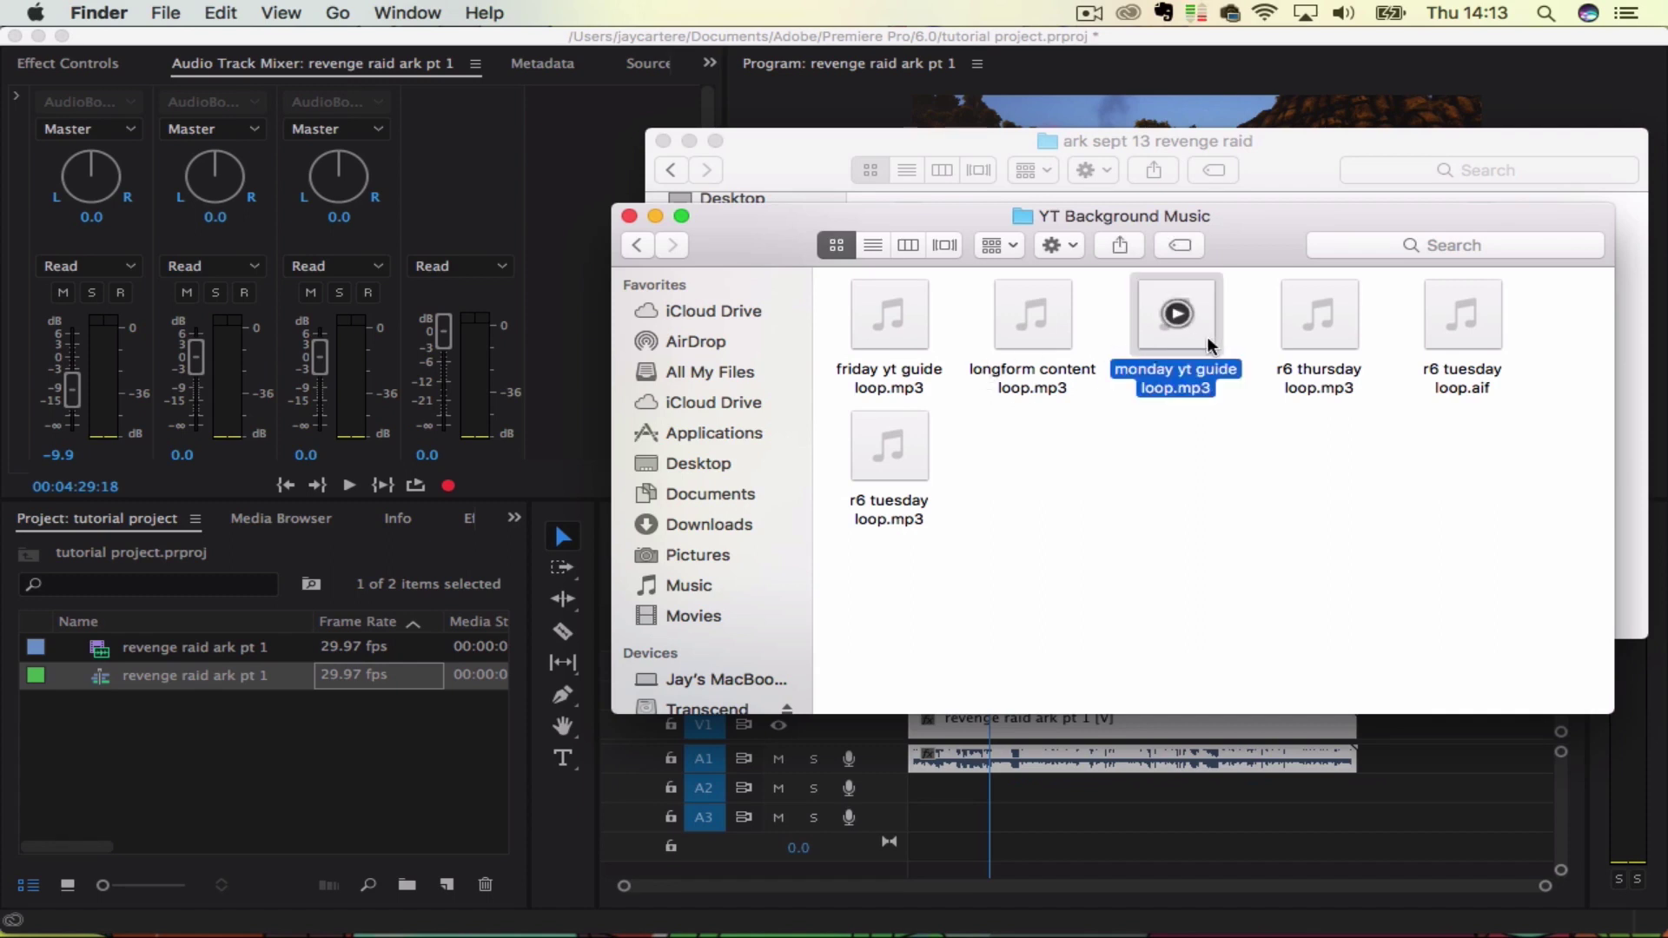
left_click_drag(1203, 346, 130, 756)
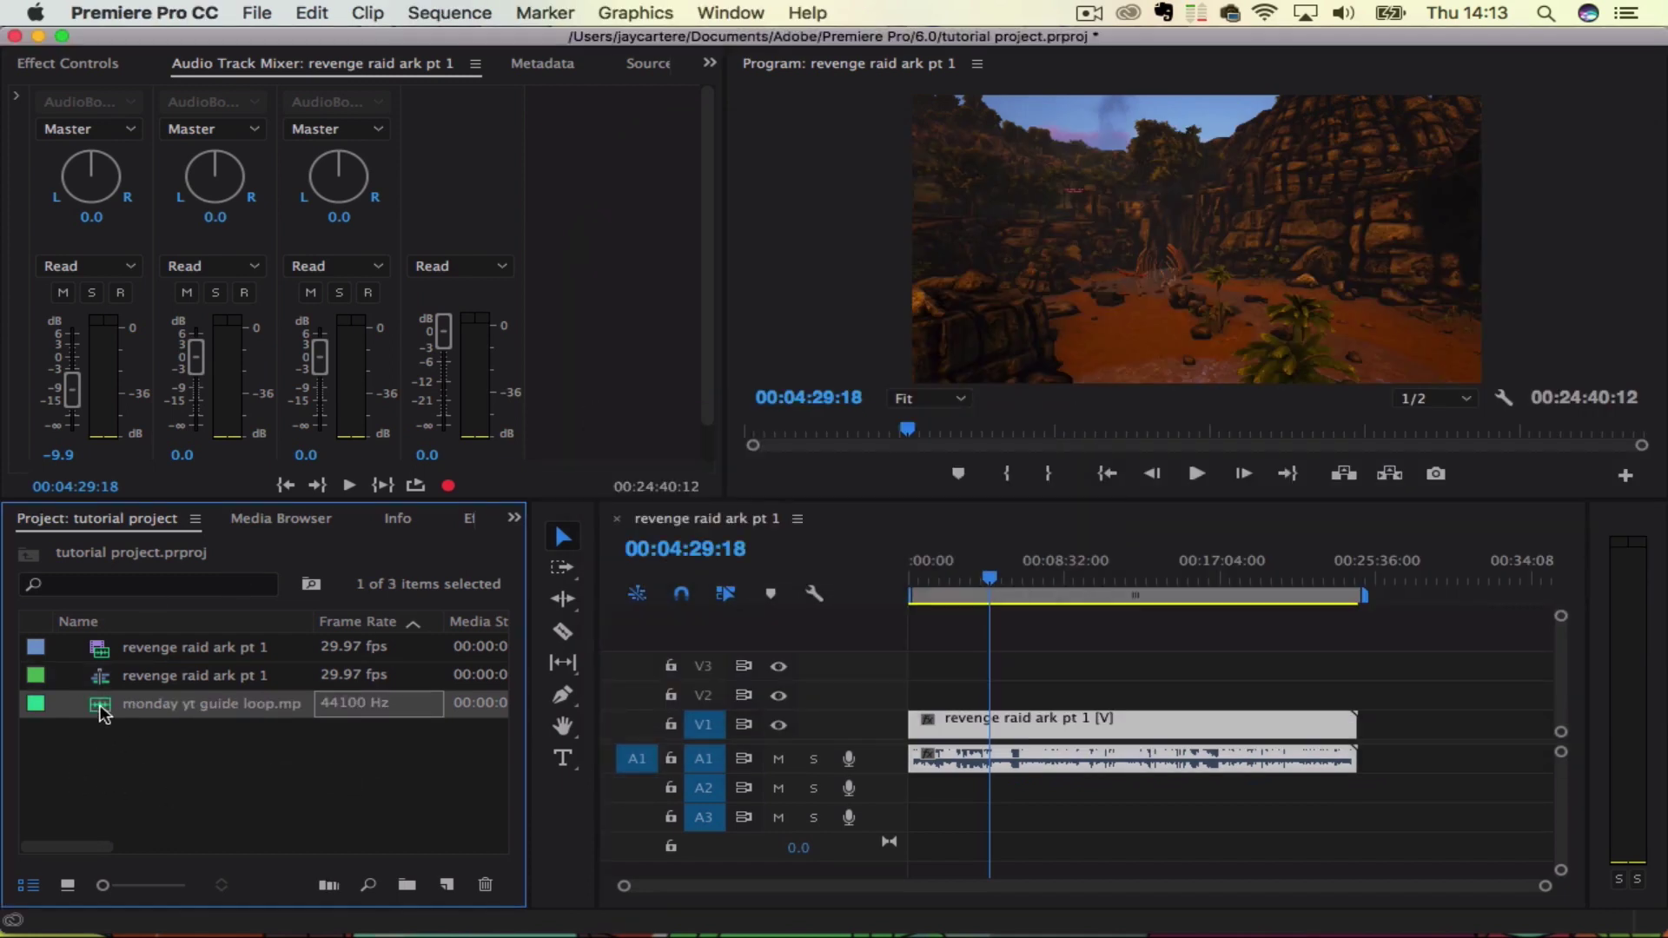
Step: Place monday yt guide loop.mp3 on track A3 at 00:00:00:00 and return the playhead to the start
left_click(256, 781)
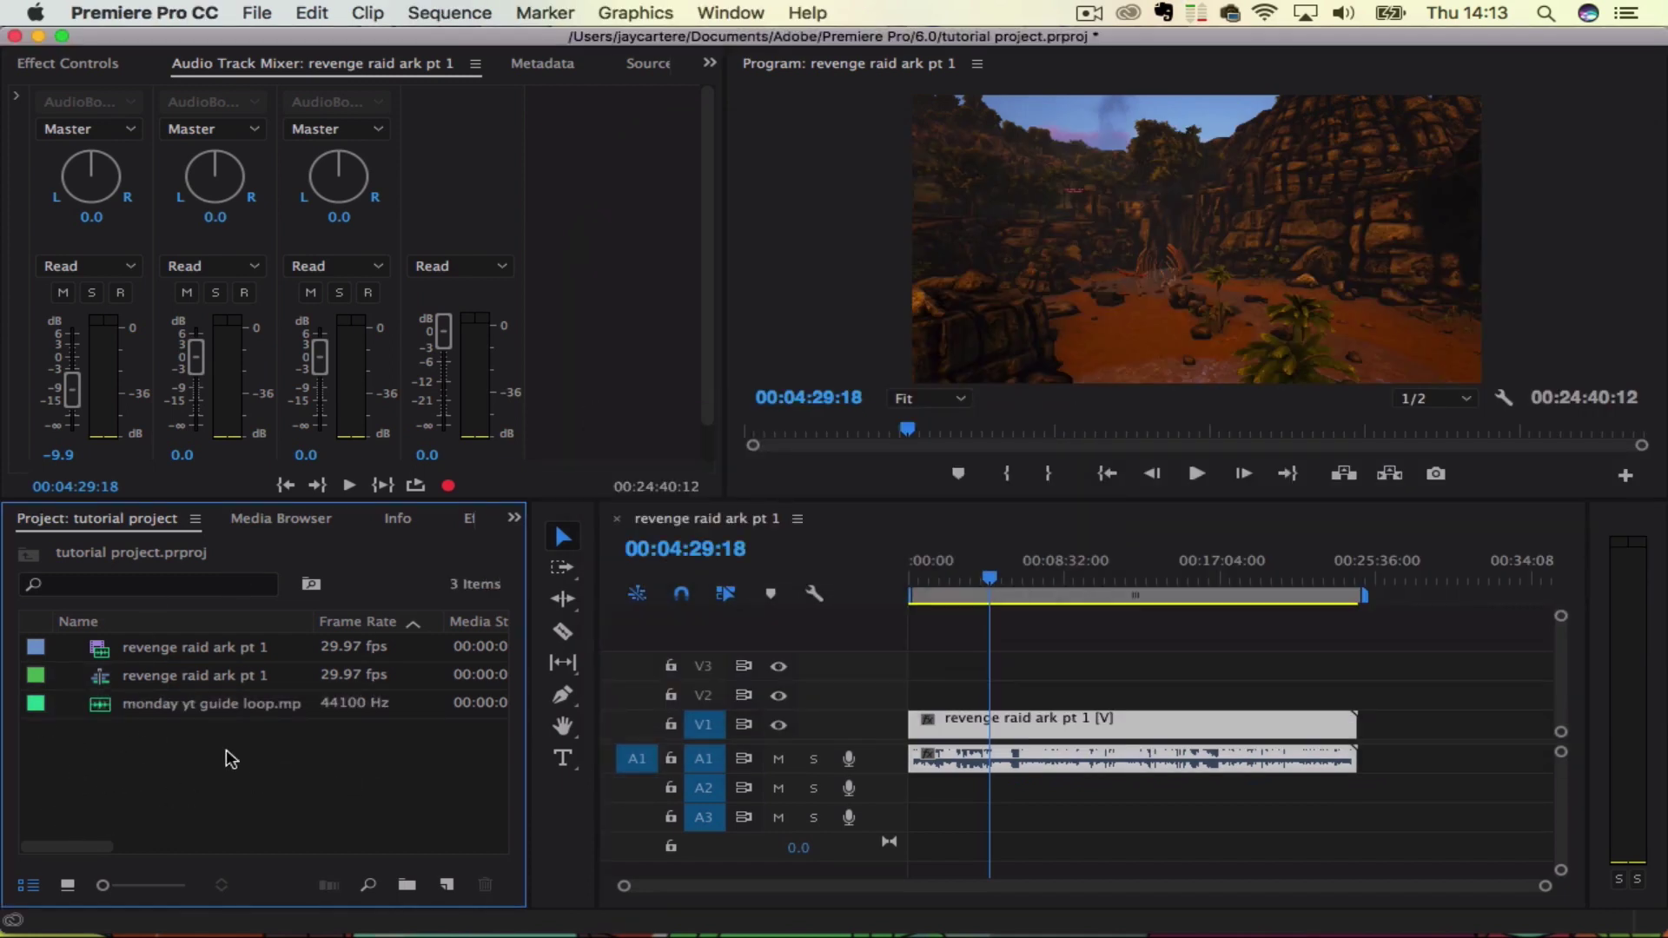
left_click(104, 715)
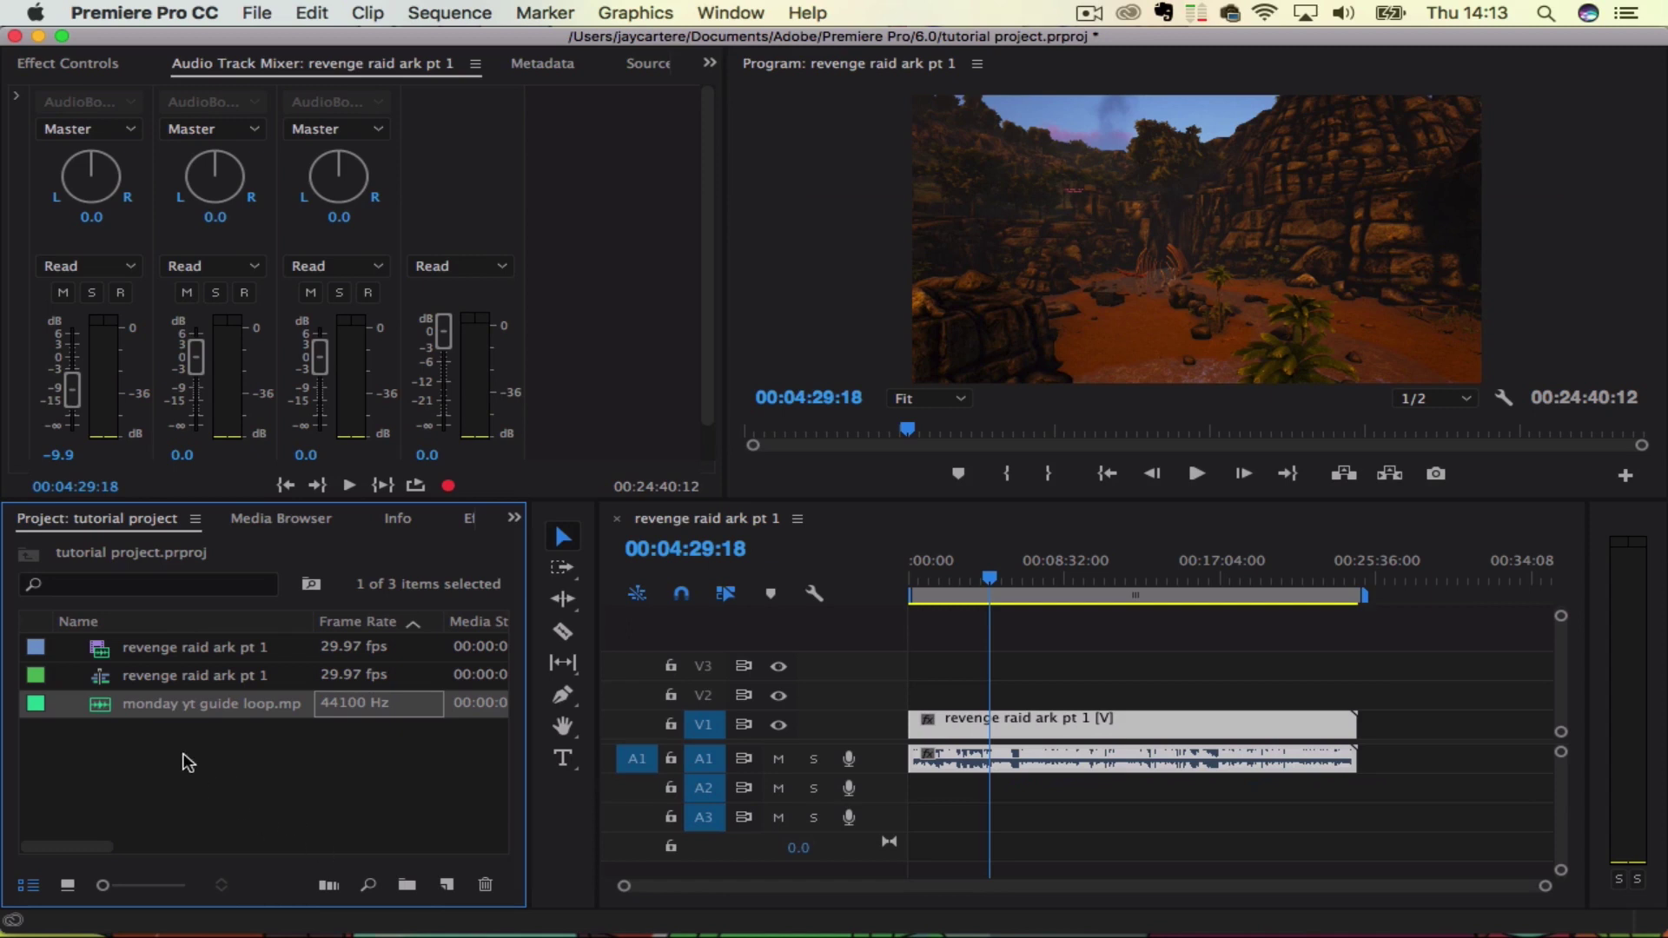
left_click_drag(98, 714, 915, 834)
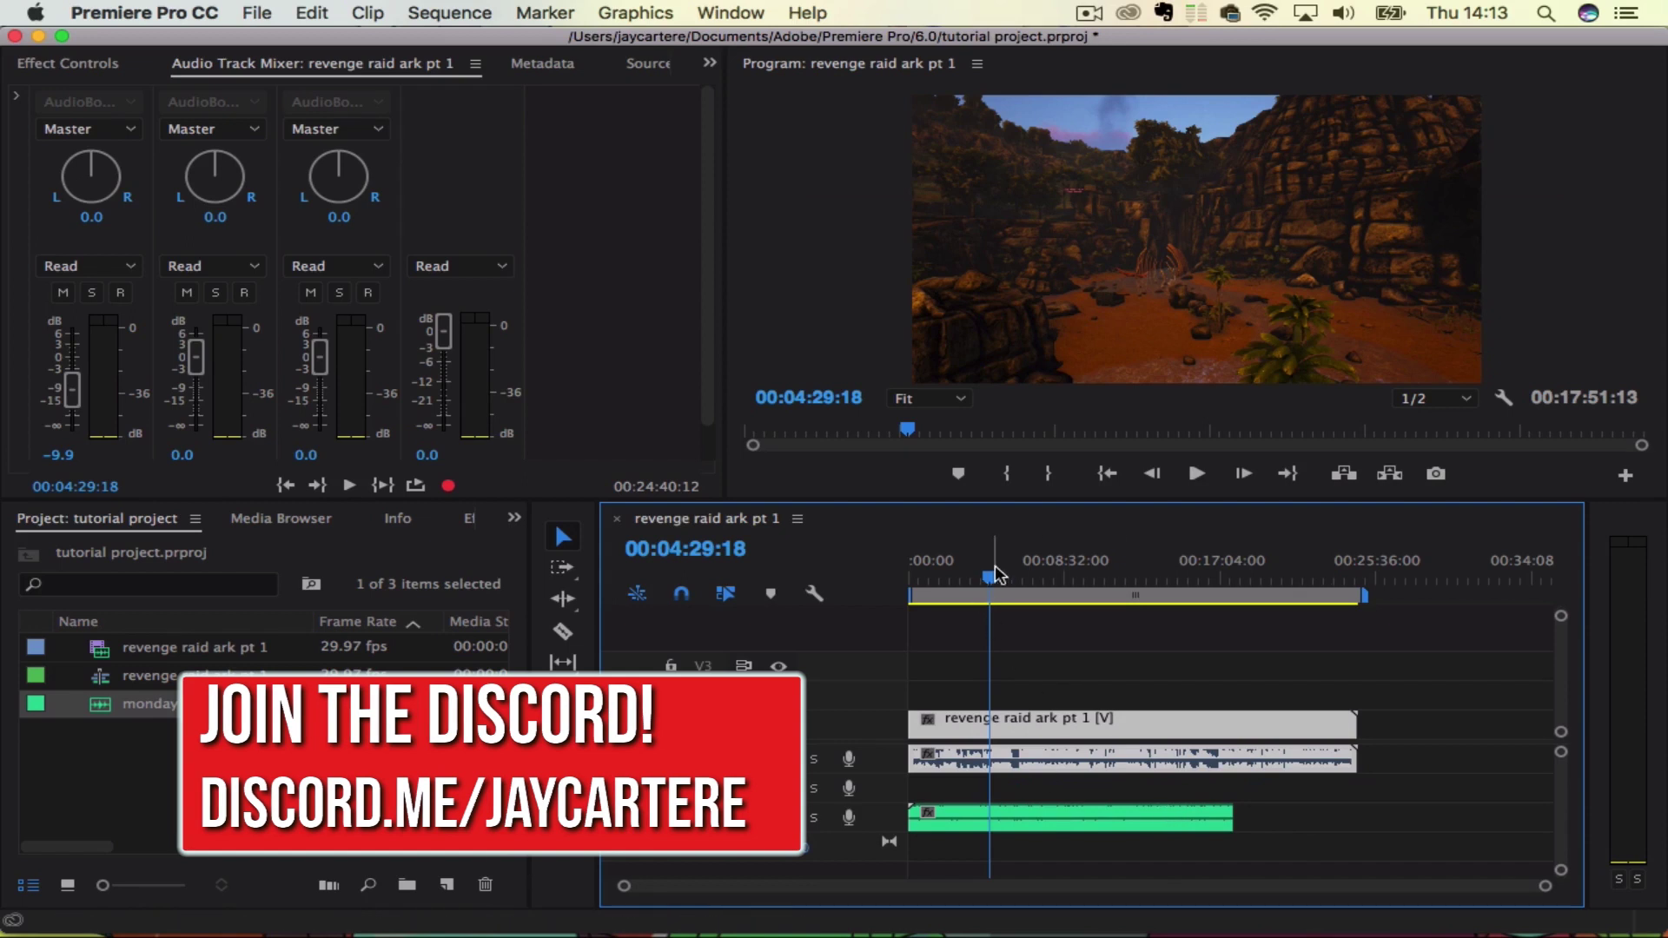
left_click_drag(990, 581, 908, 578)
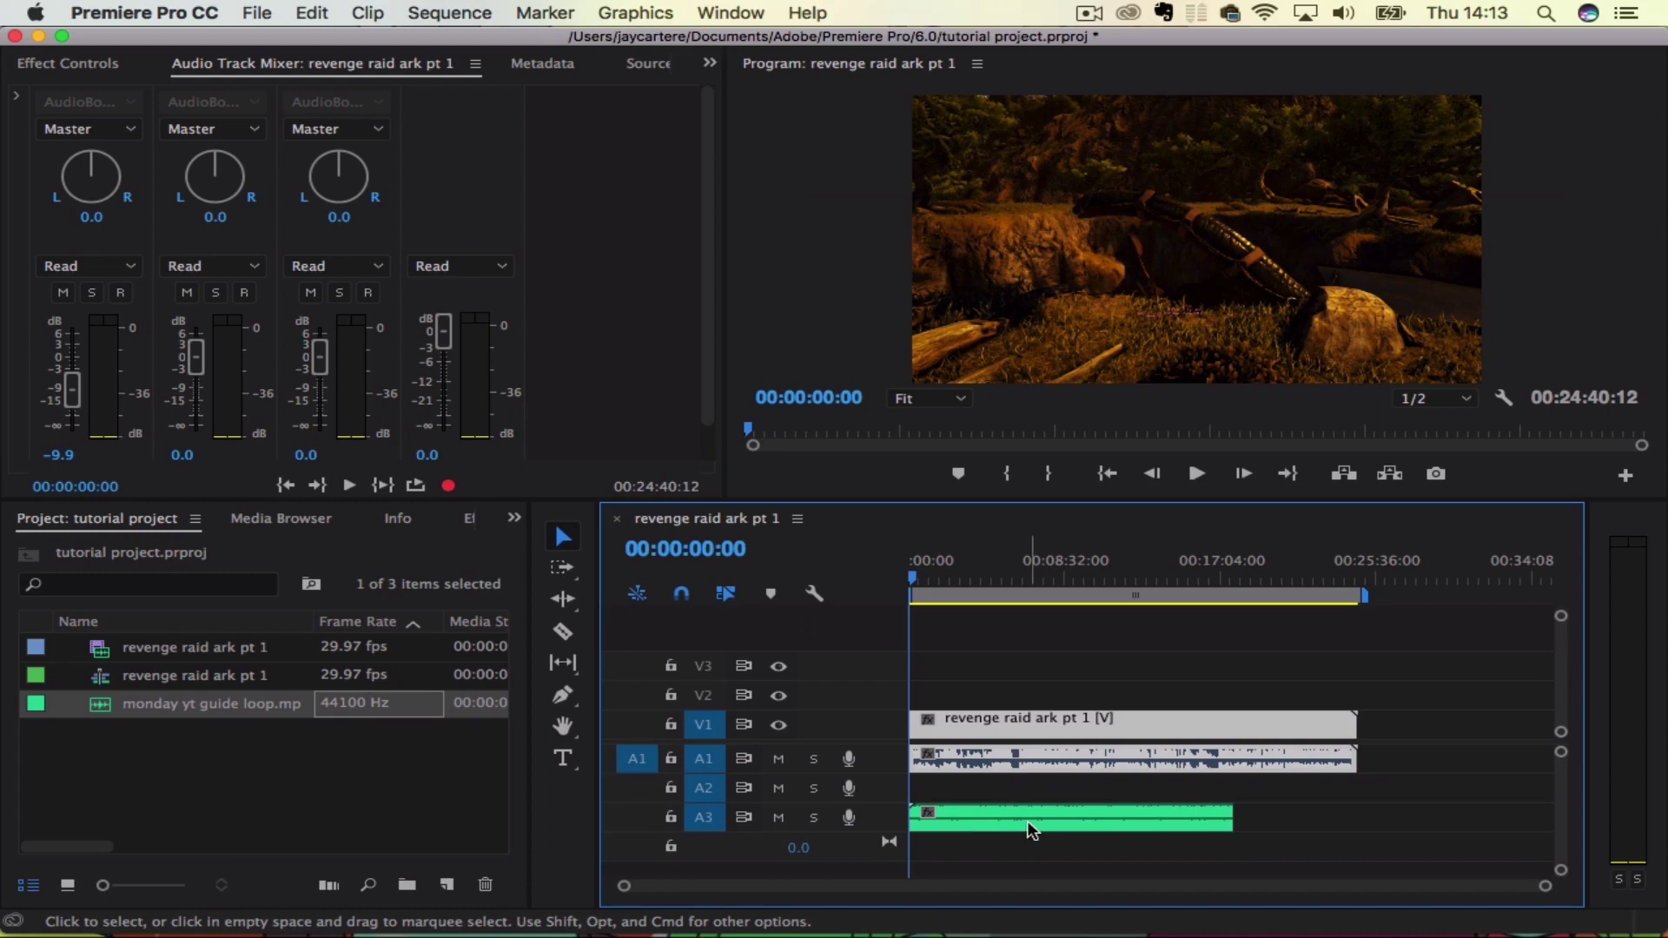
Step: Jump to 00:03:21:04 and start playback to hear the current mix
left_click(970, 576)
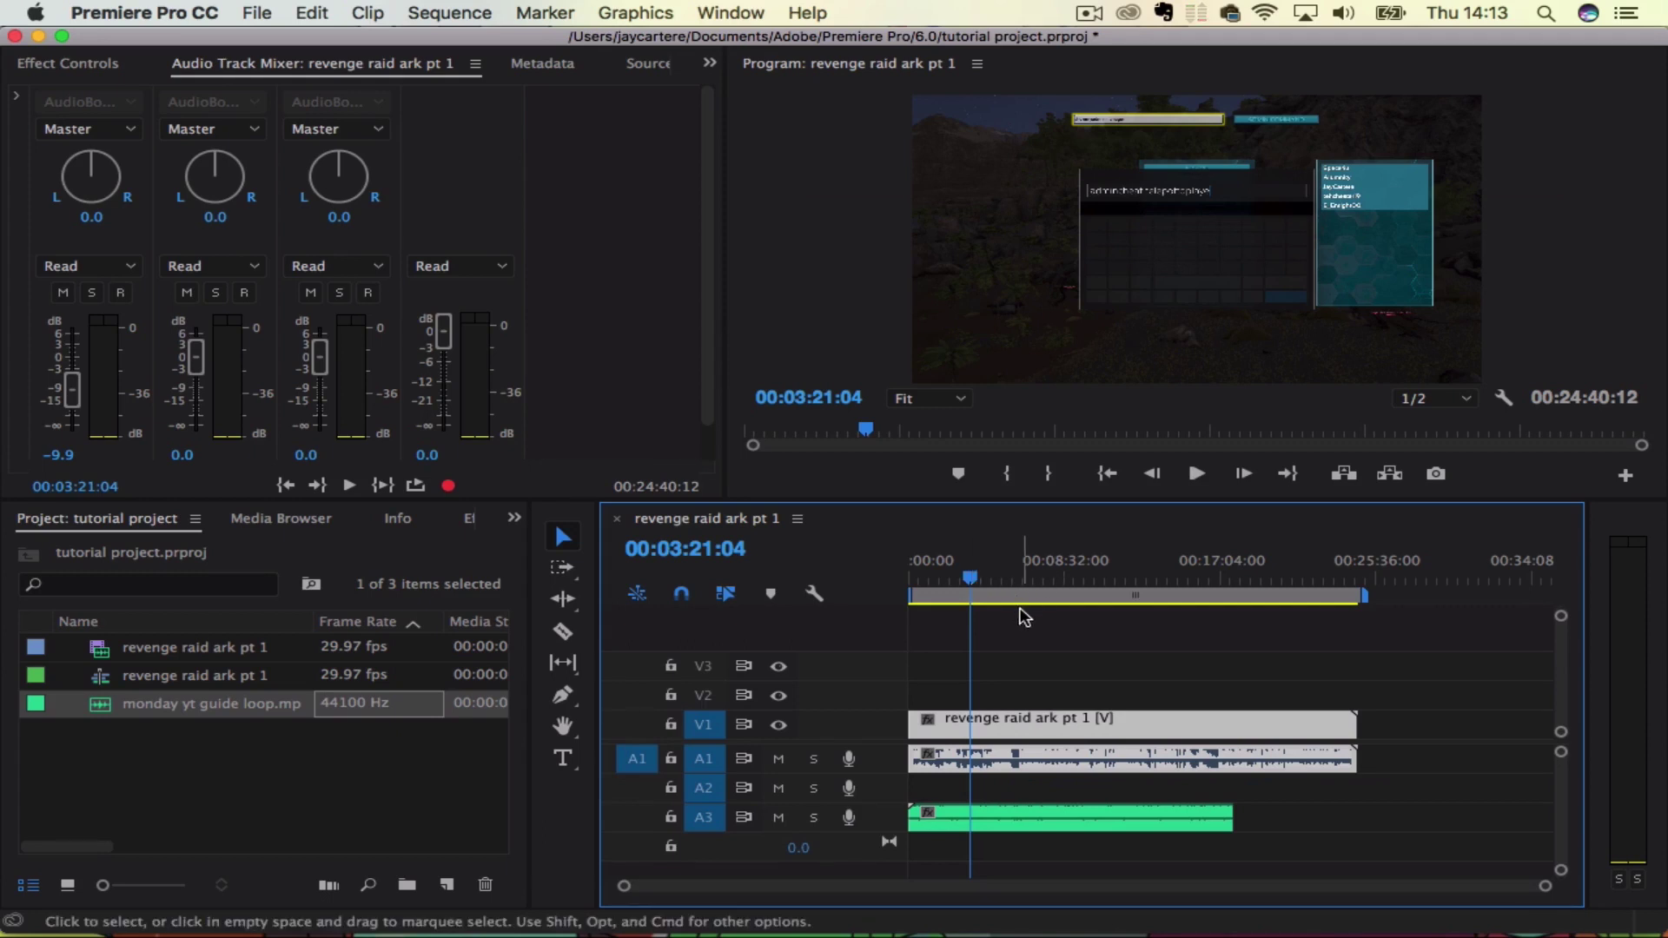
key("space")
key("space")
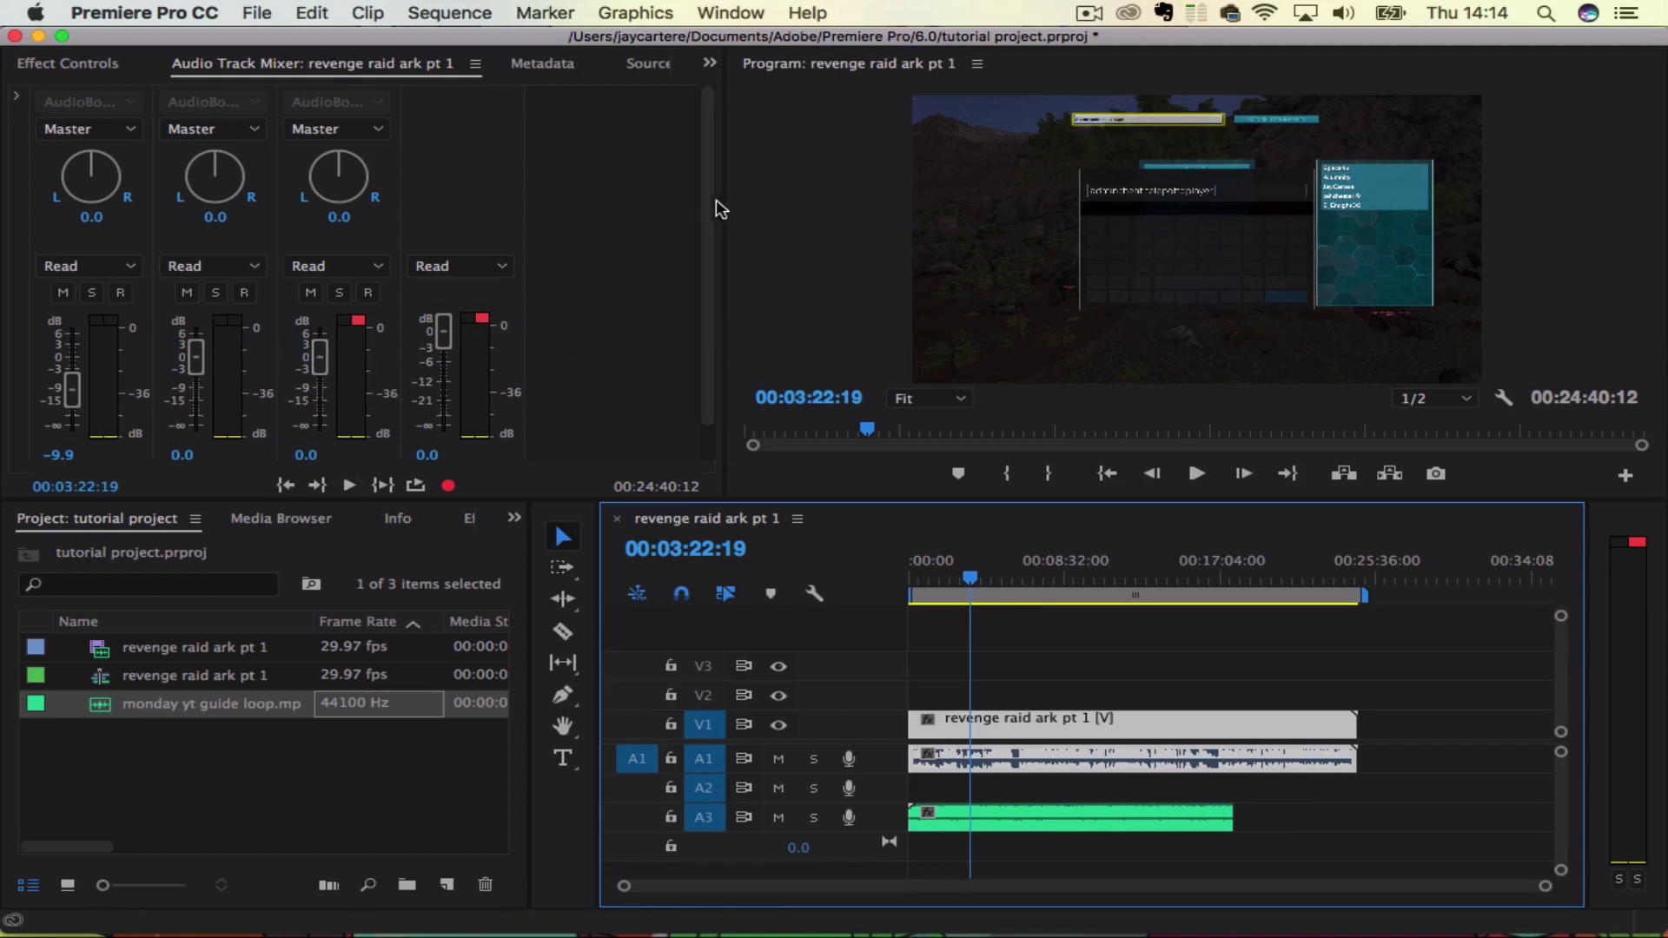
left_click_drag(712, 206, 702, 246)
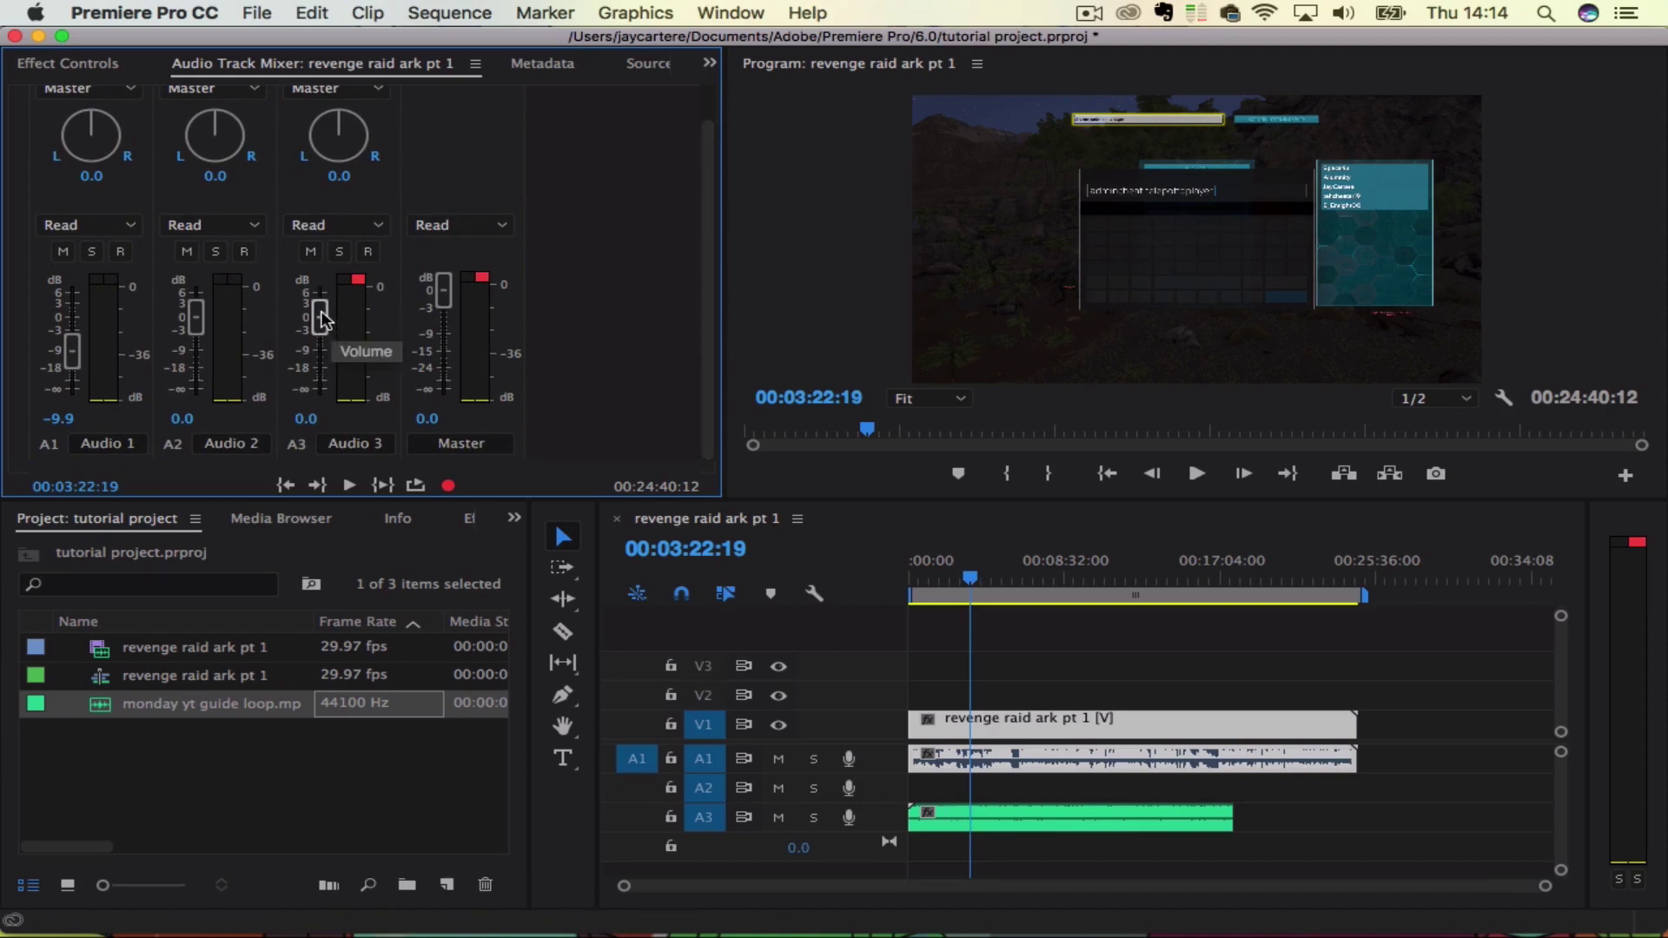
Step: Lower the Audio 3 music fader to about -25.4 dB and play back to check the mix
left_click_drag(322, 319, 318, 379)
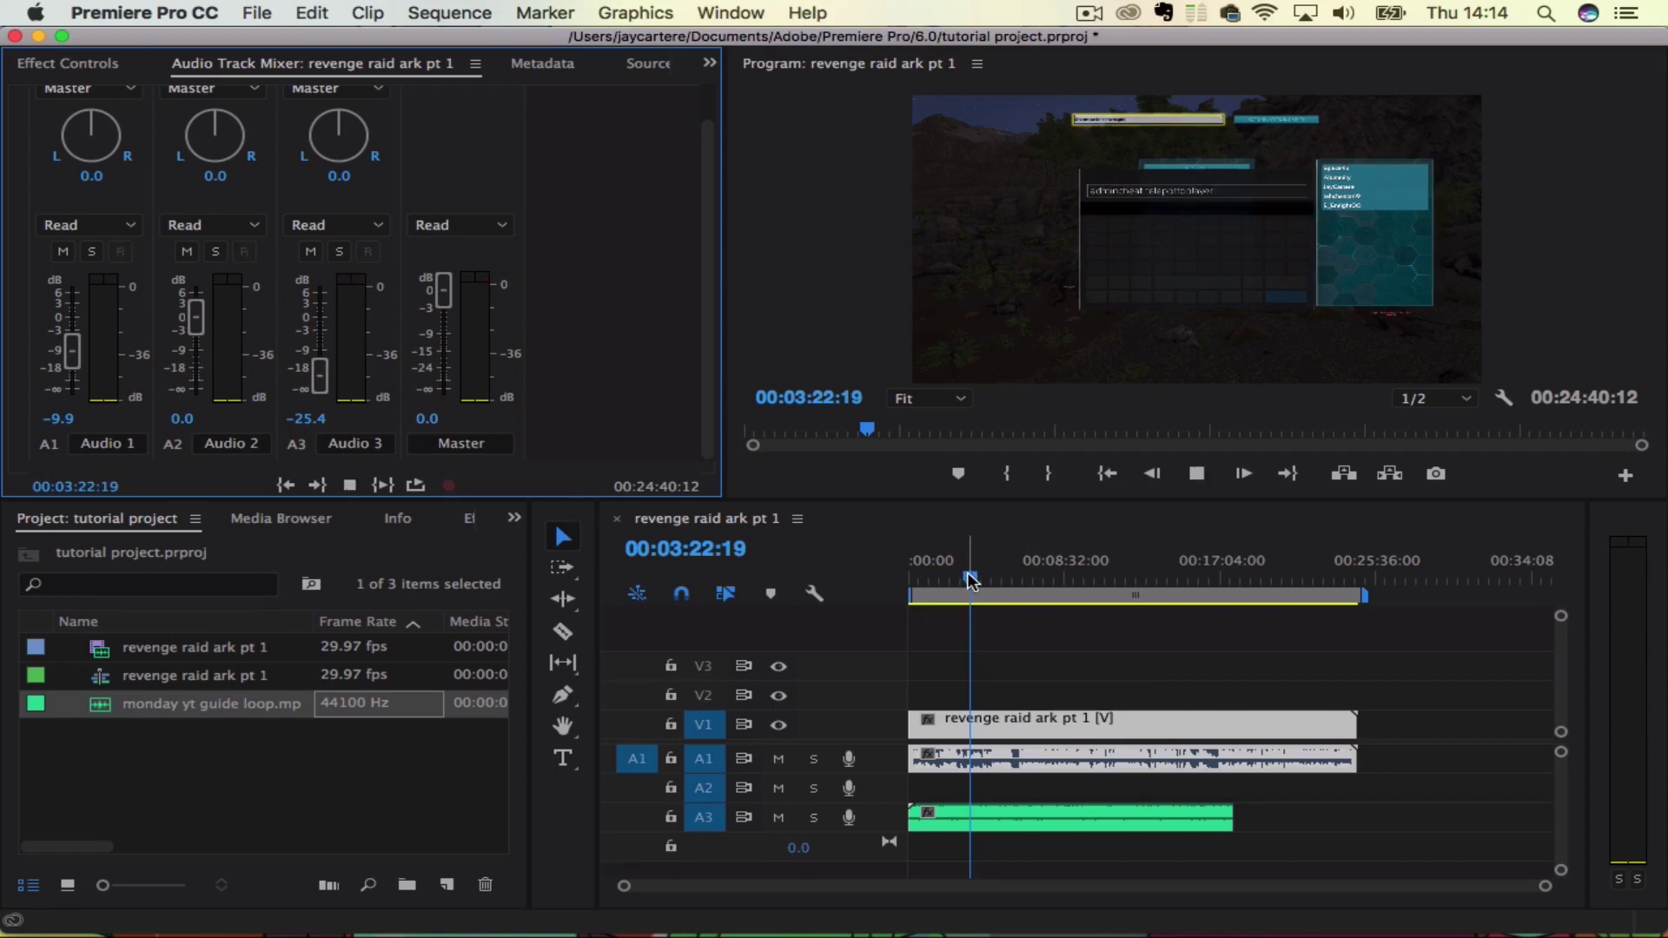
key("space")
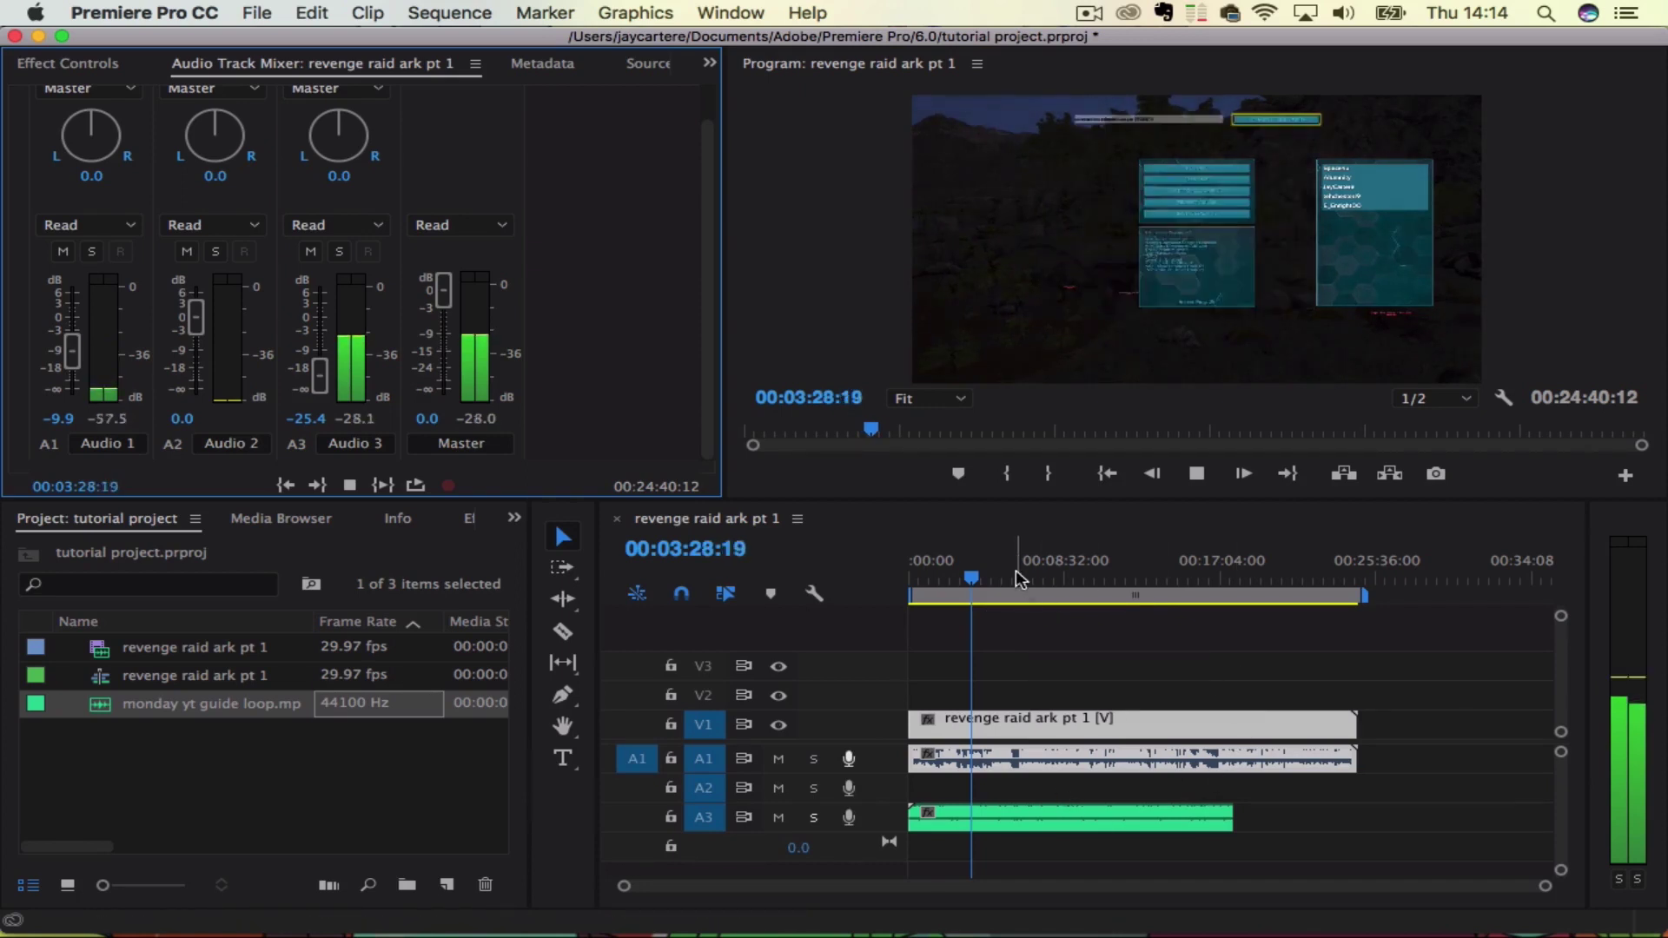
left_click_drag(1021, 580, 997, 581)
key("space")
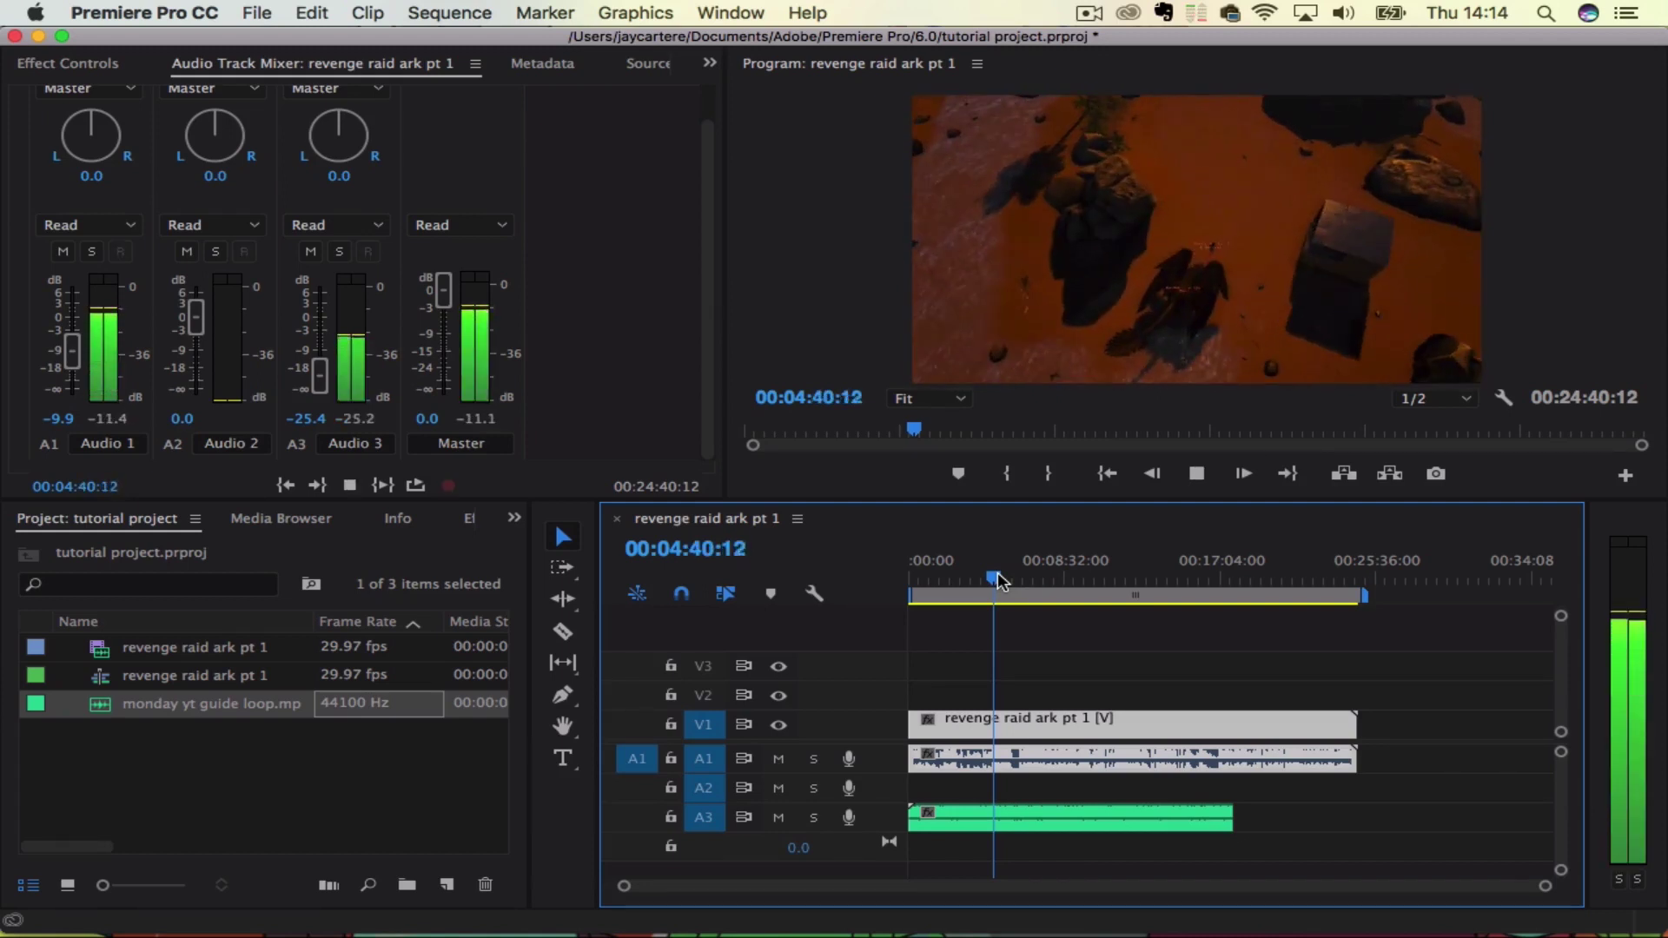
key("space")
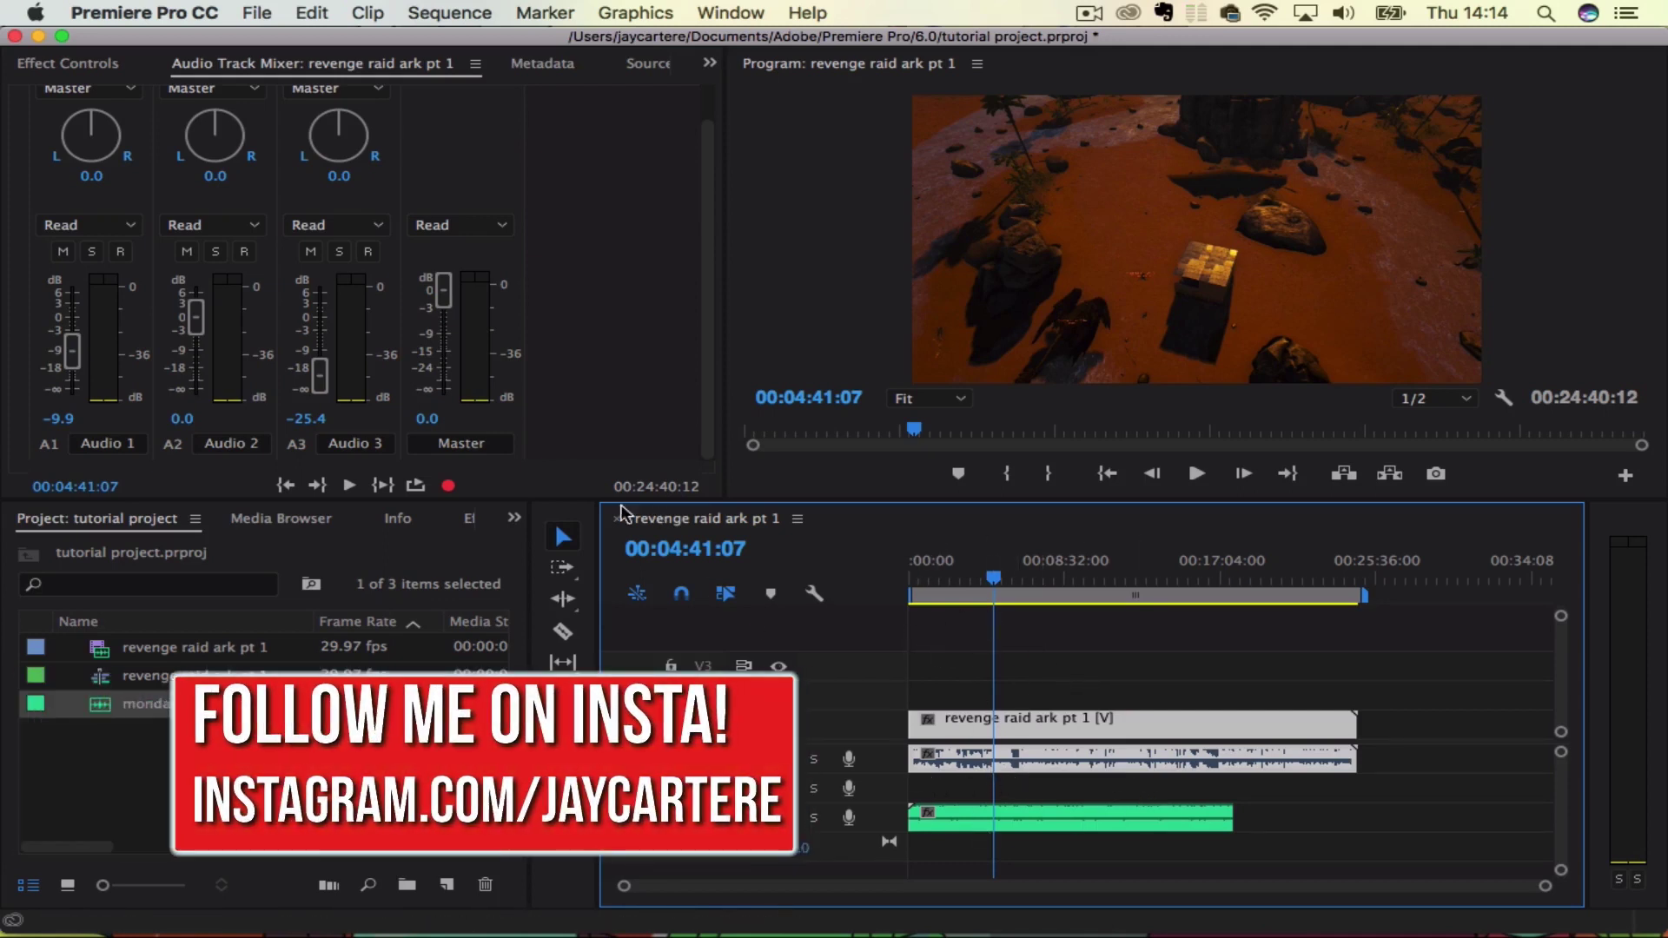
Step: Drop the Audio 3 fader to -34.4 dB and play back to check the mix
left_click(711, 225)
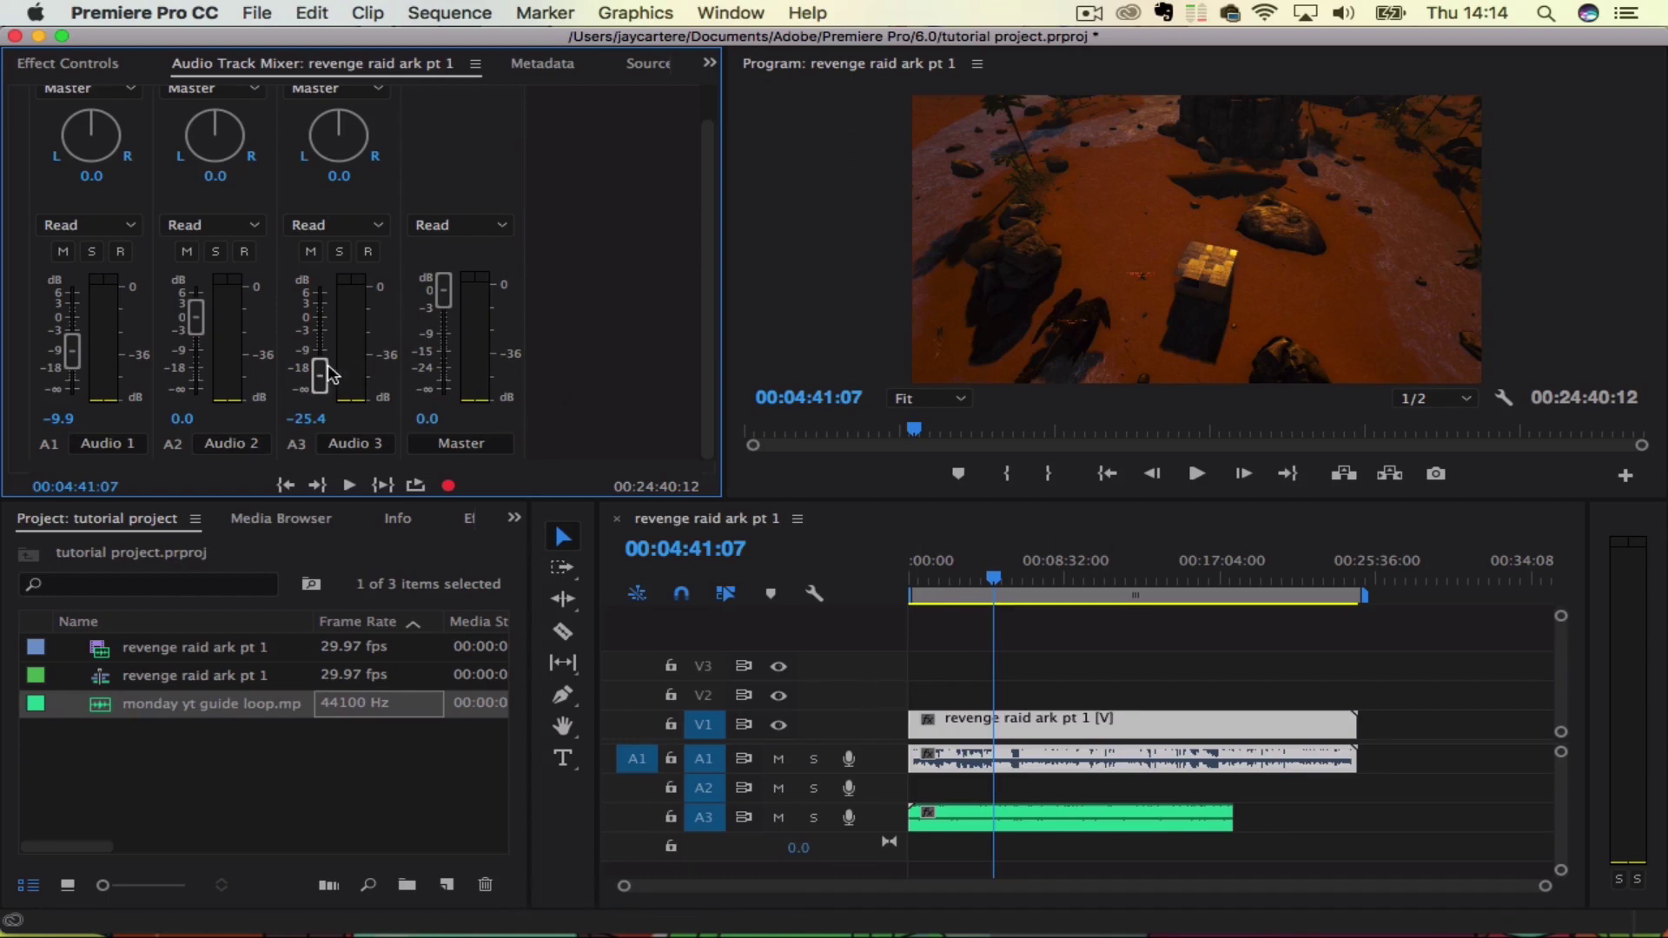
left_click_drag(331, 374, 323, 381)
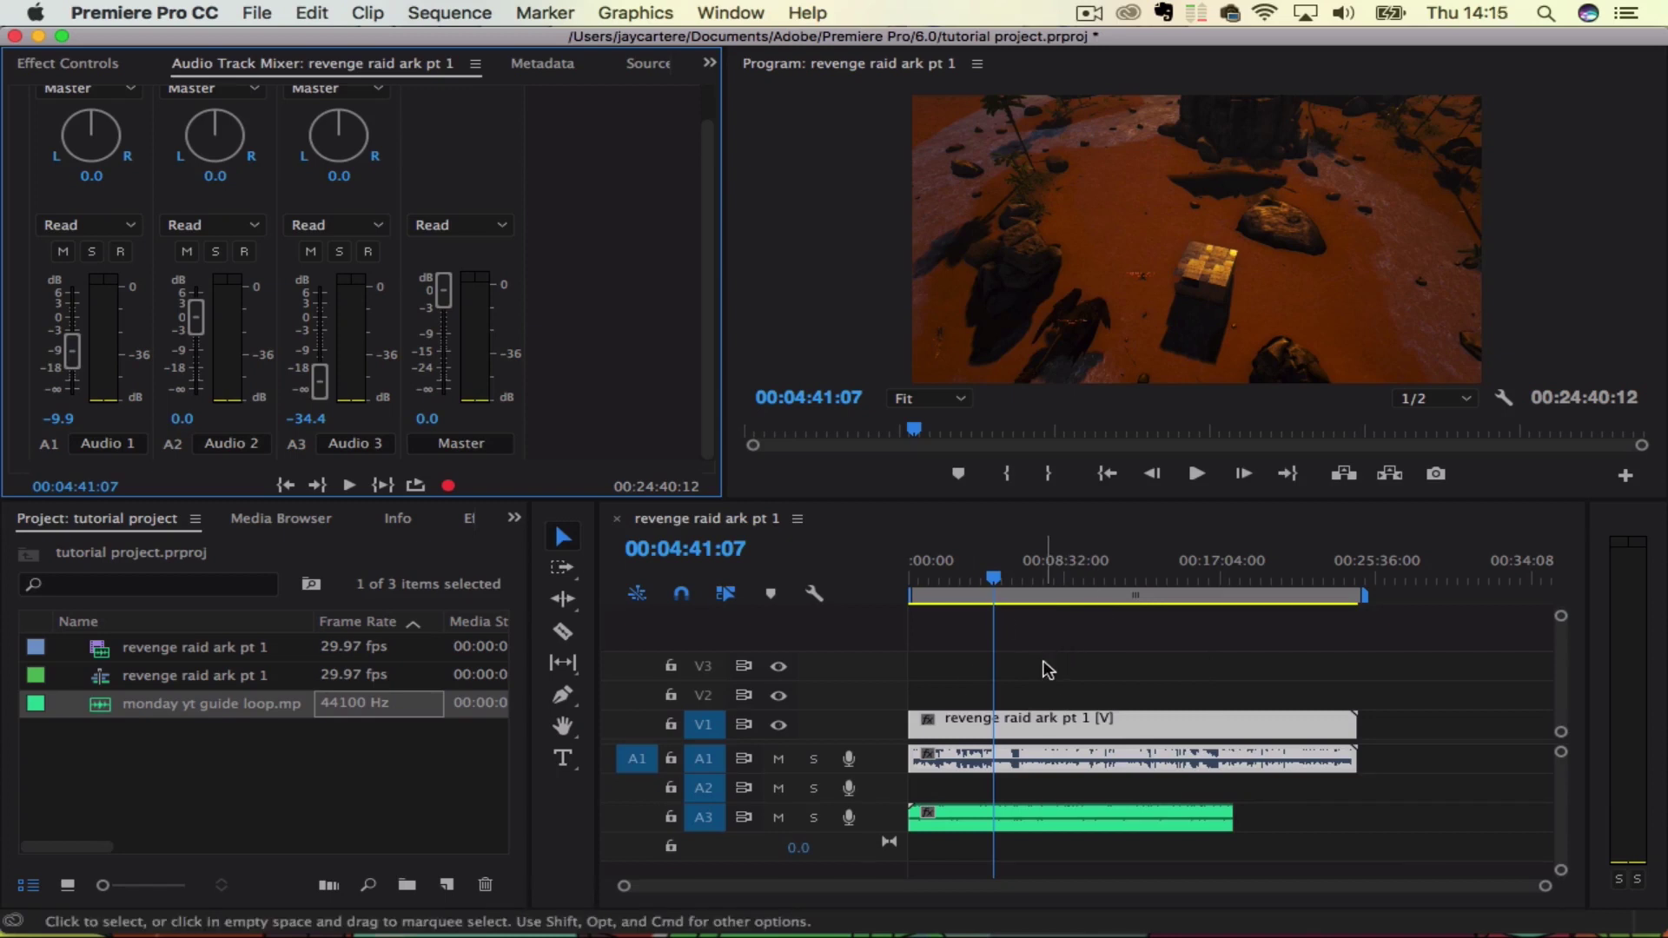
key("space")
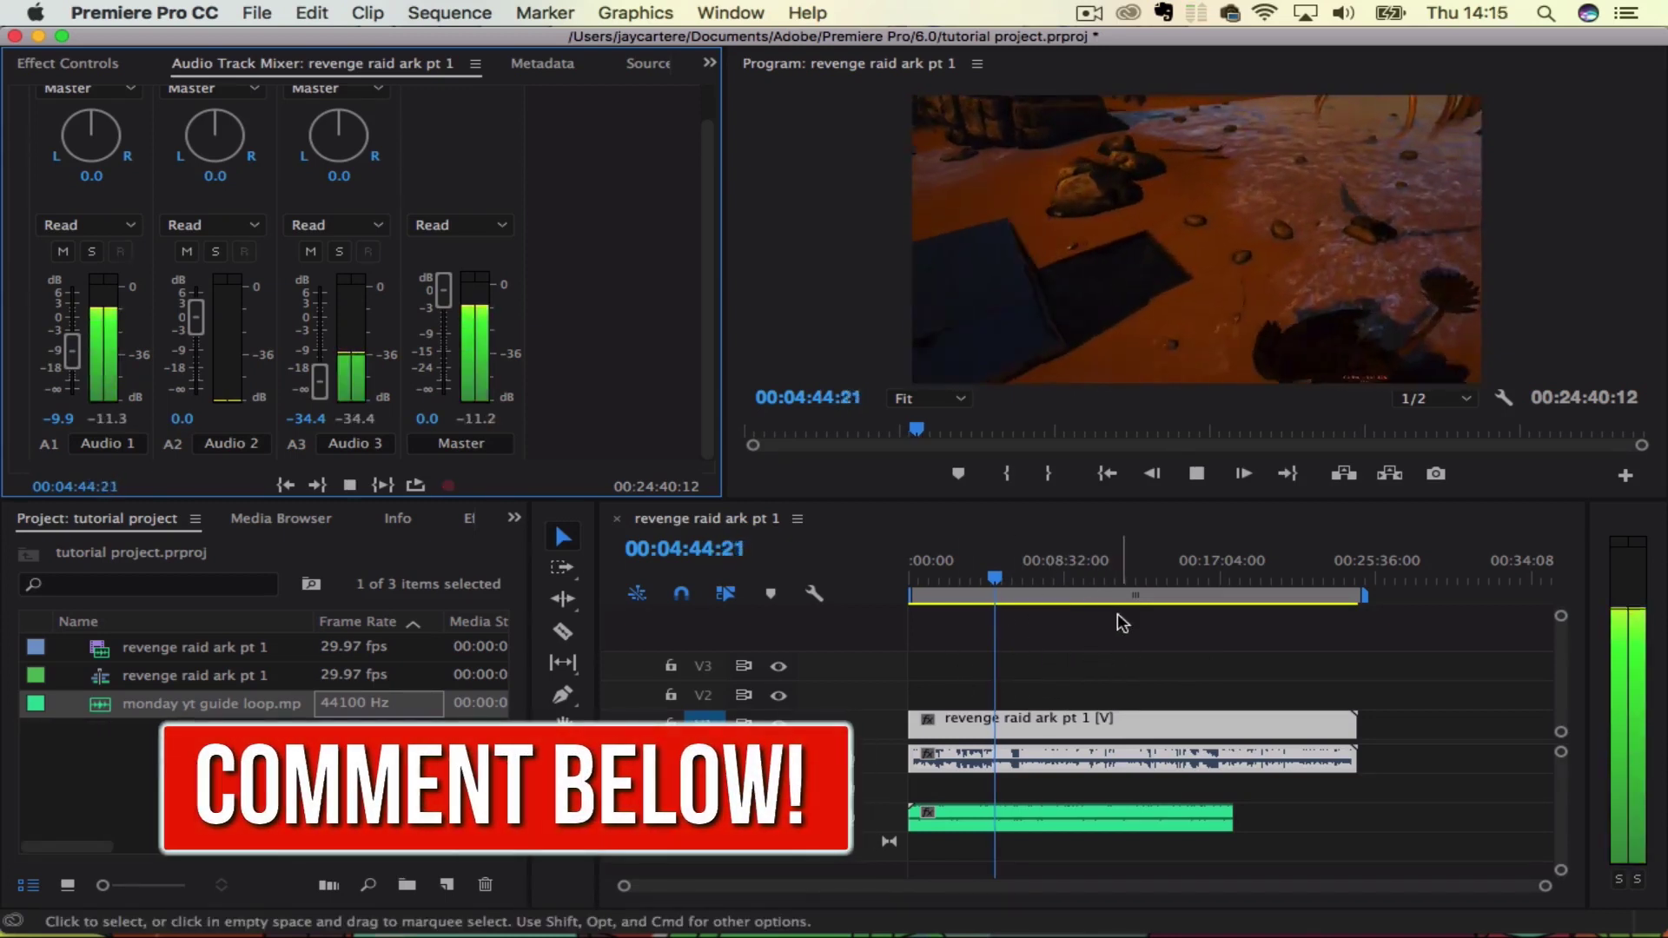
key("space")
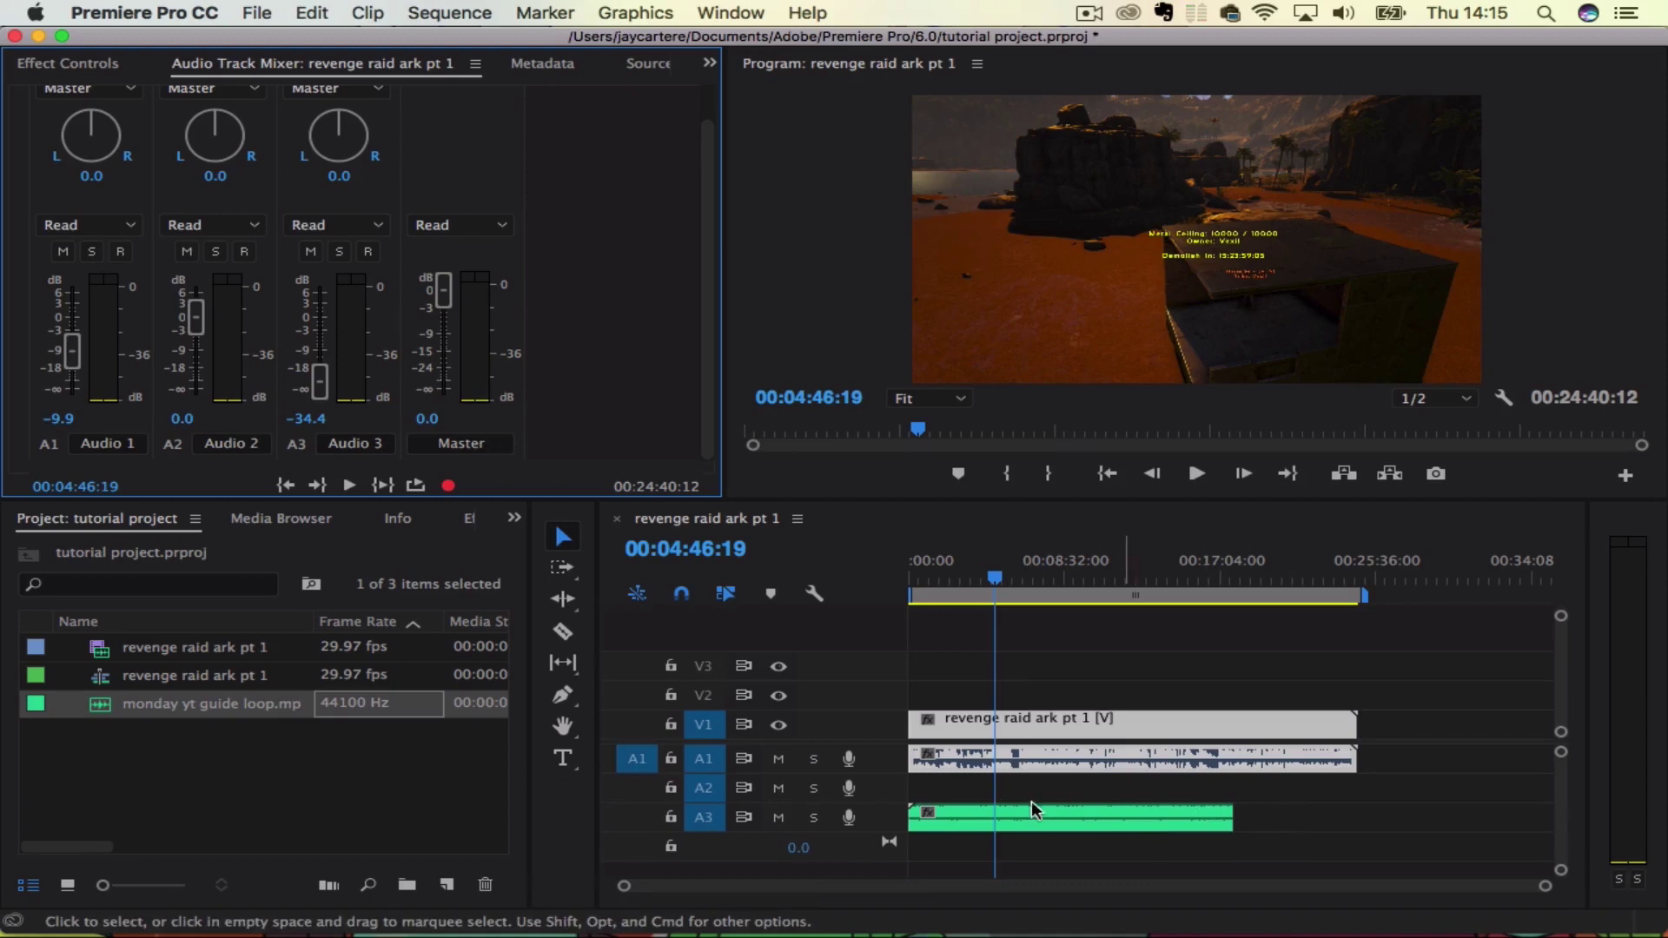
Step: Select the gameplay clips on V1 and A1, then deselect them
left_click(1412, 774)
left_click(1296, 766)
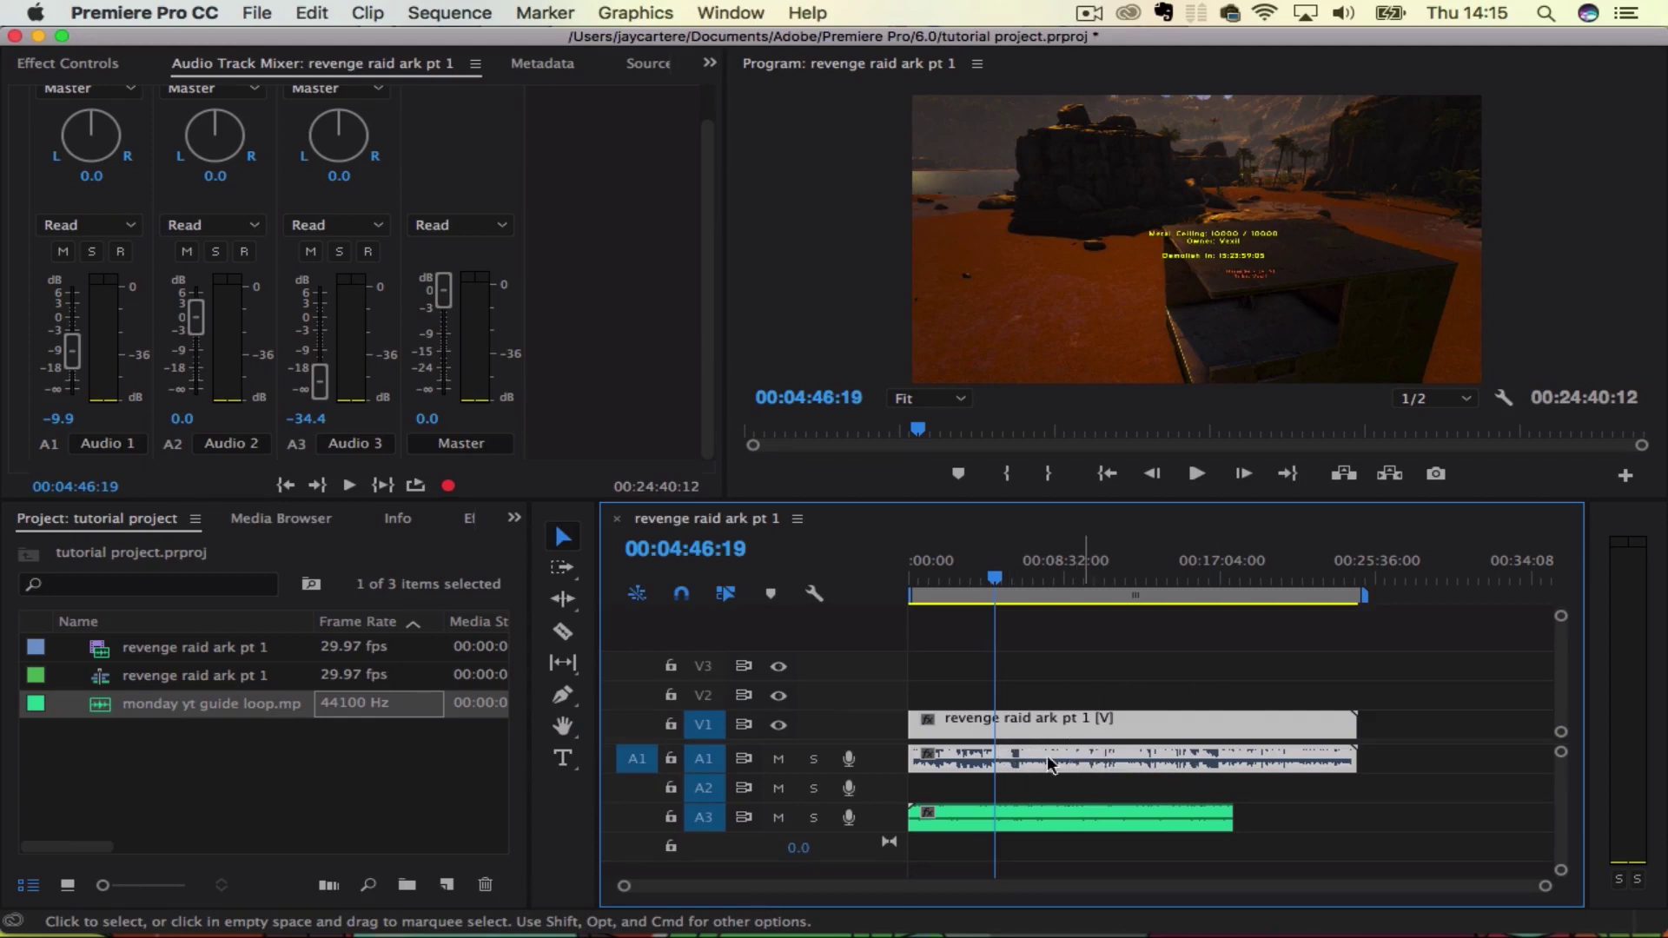
left_click(1332, 838)
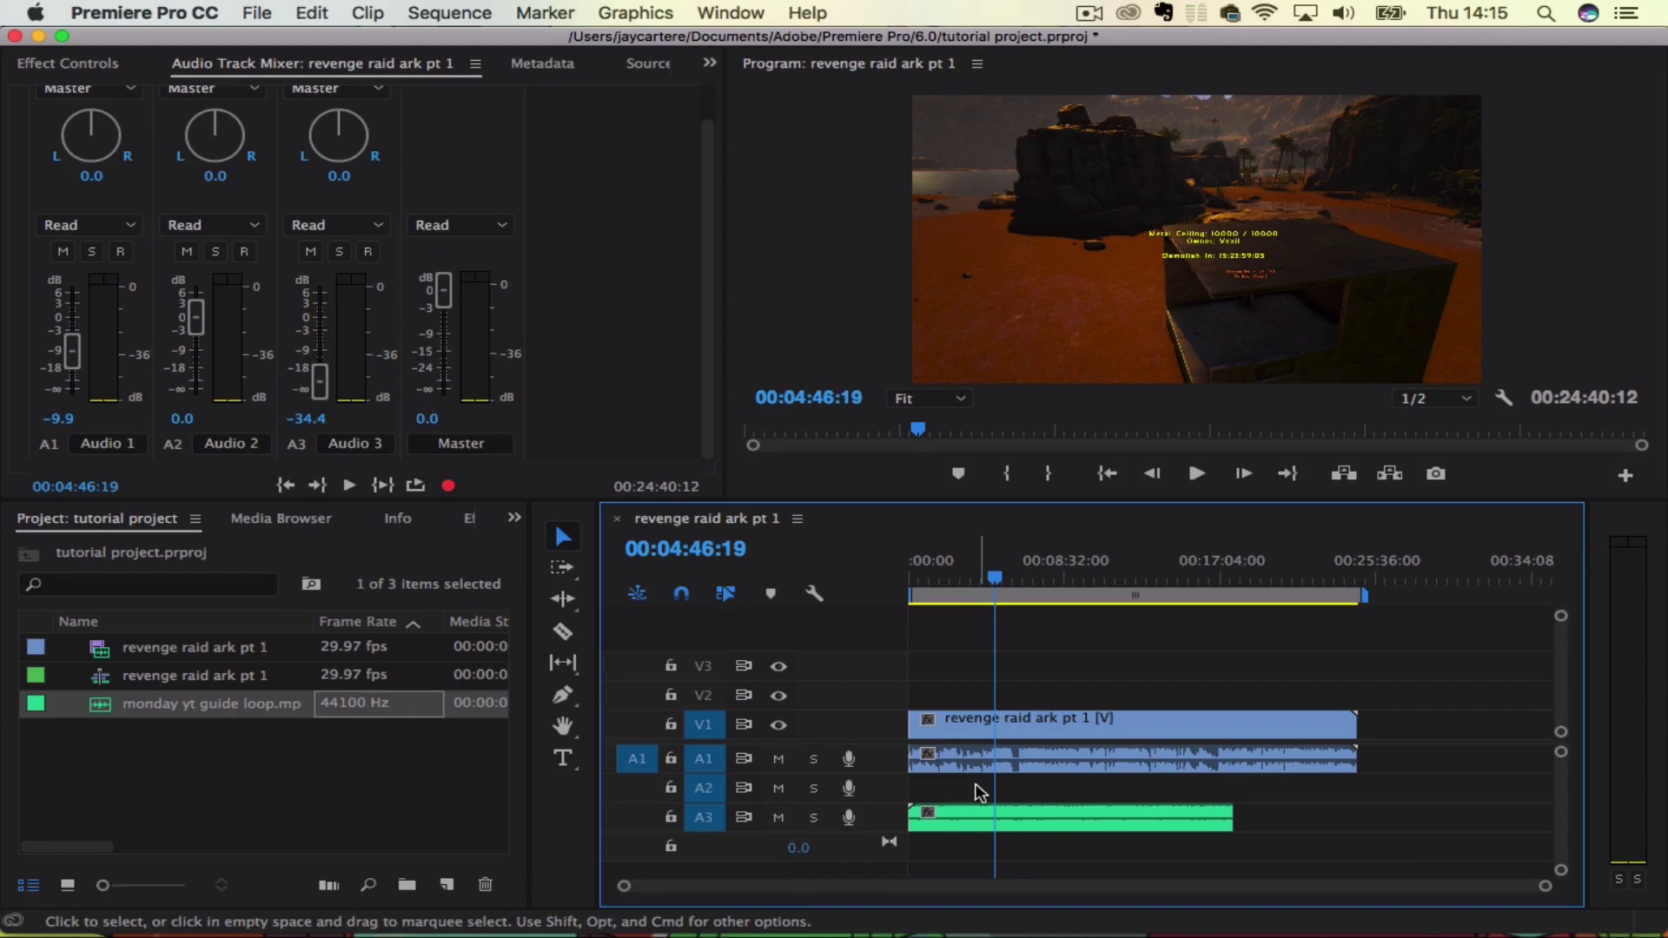
Step: Delete the green music clip from track A3 and switch over to iTunes
left_click(1156, 828)
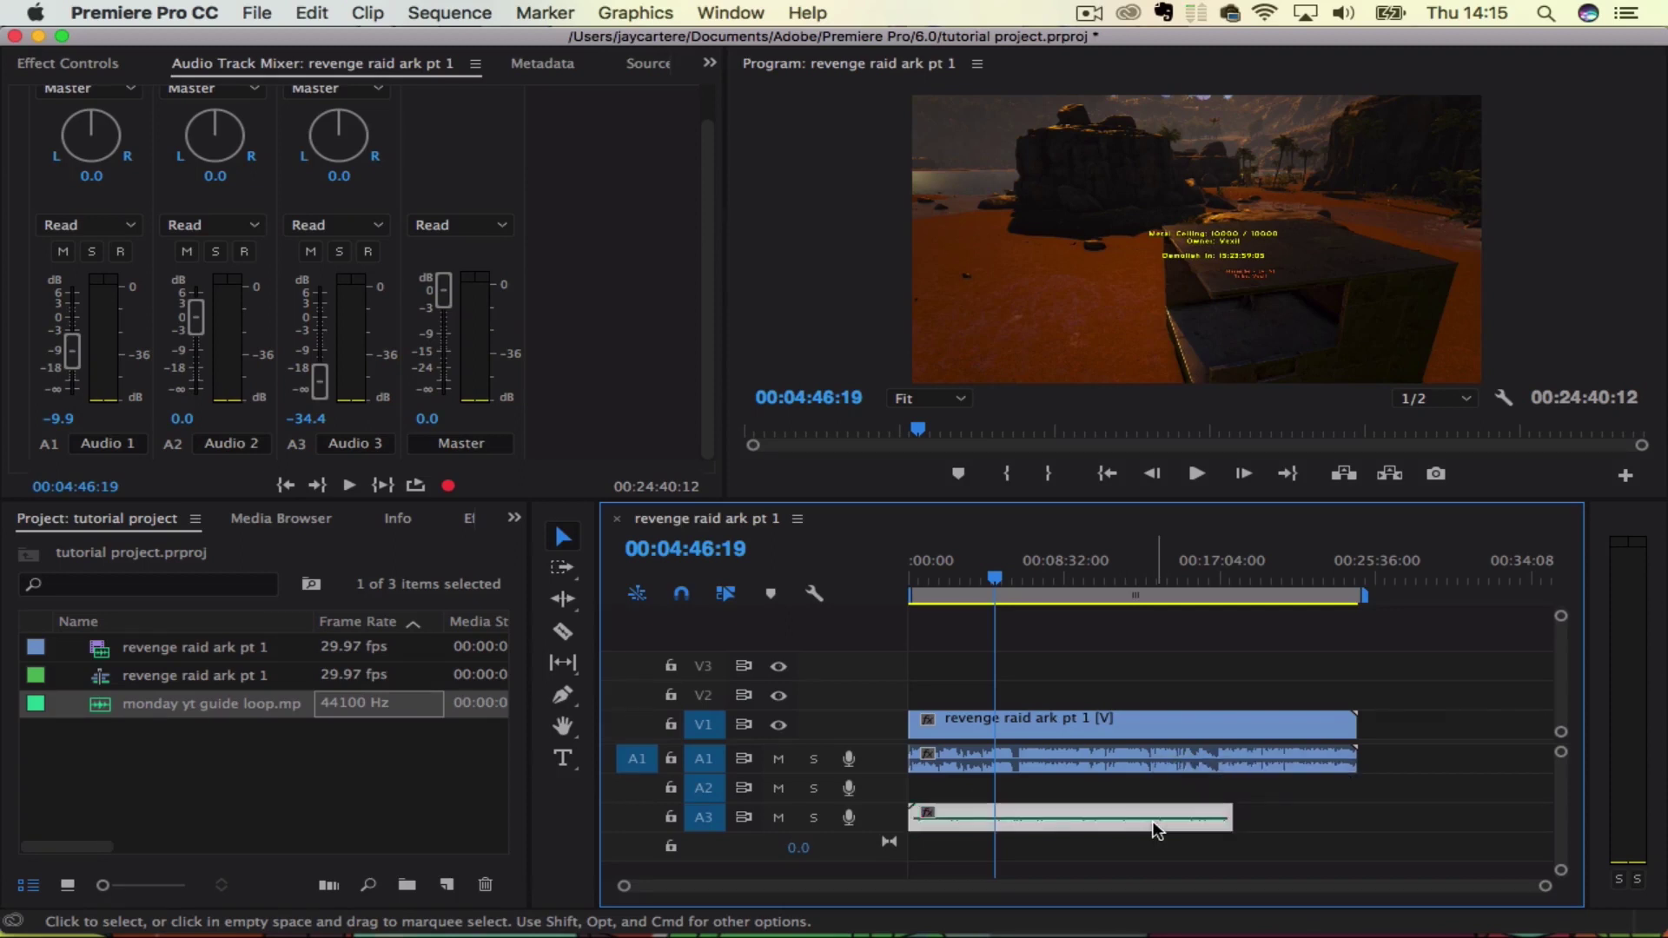
key("Delete")
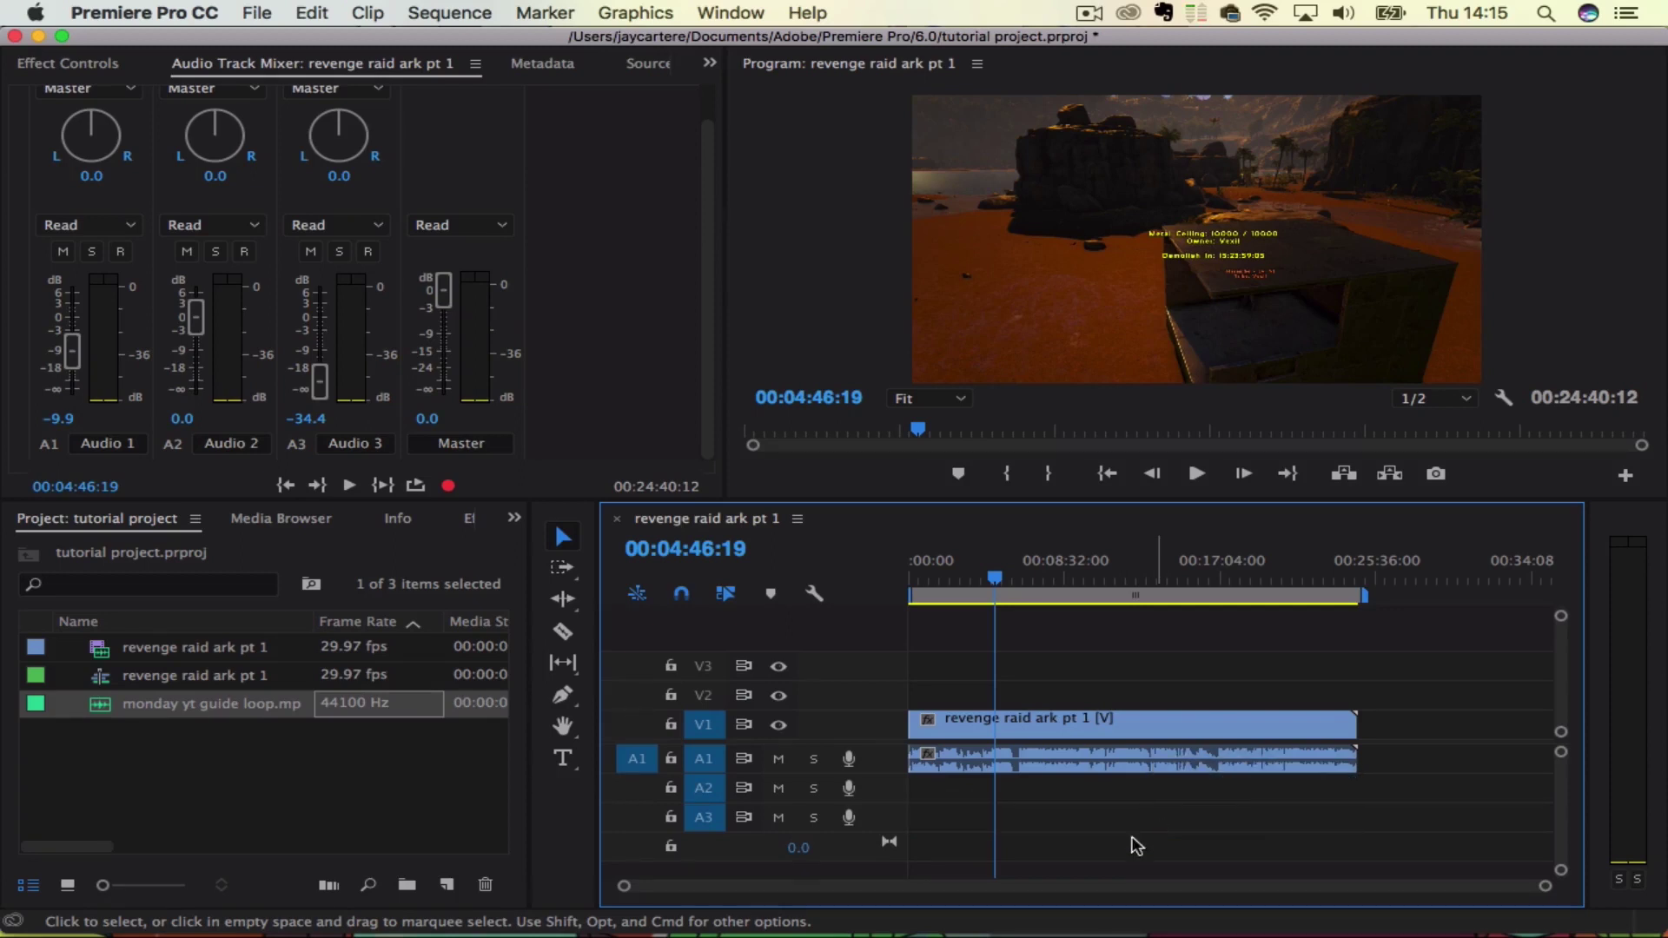
mouse_move(976, 927)
left_click(787, 904)
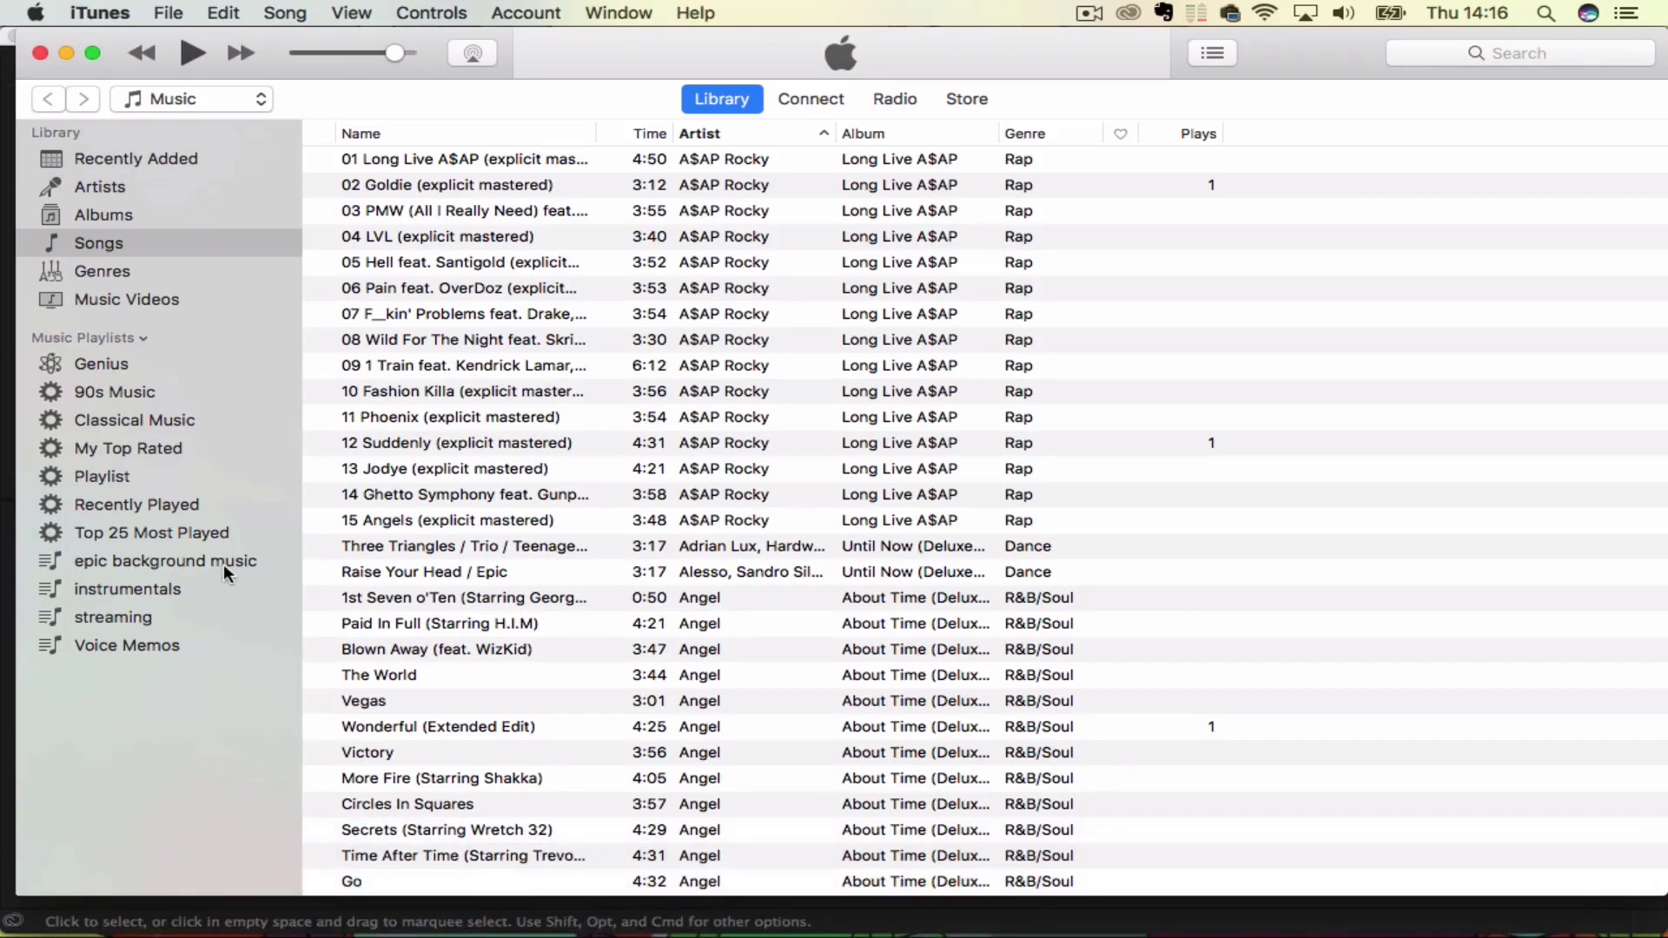
Step: Select Choirs Of War 2 in the epic background music playlist
left_click(223, 564)
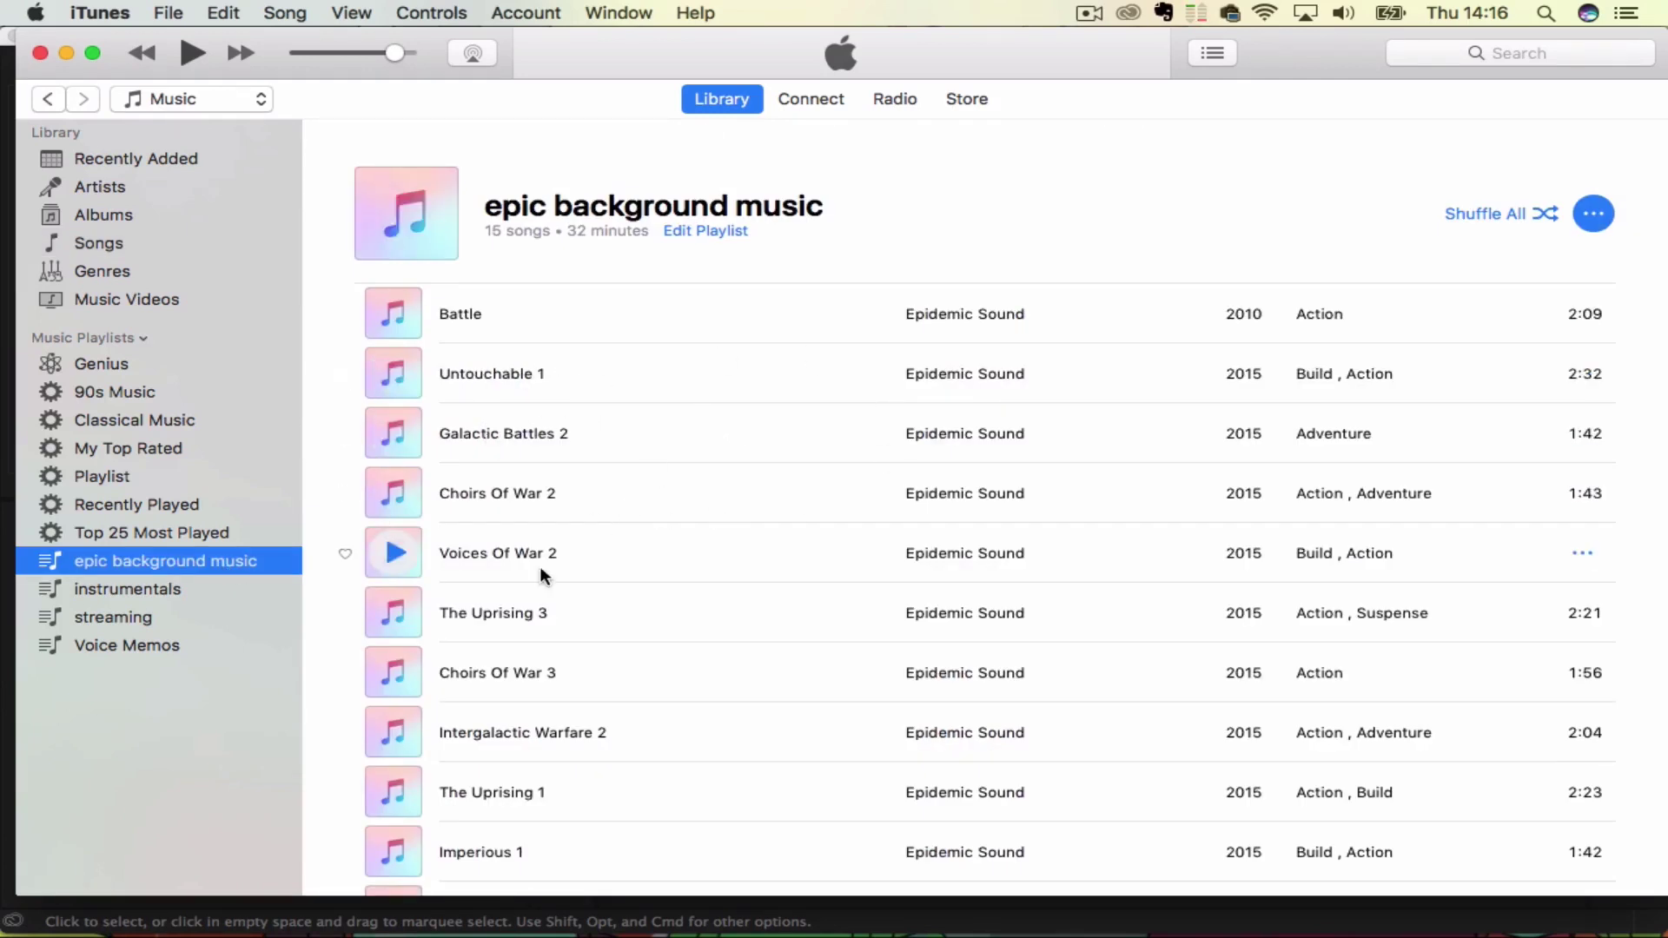
scroll(540, 577, "down", 2)
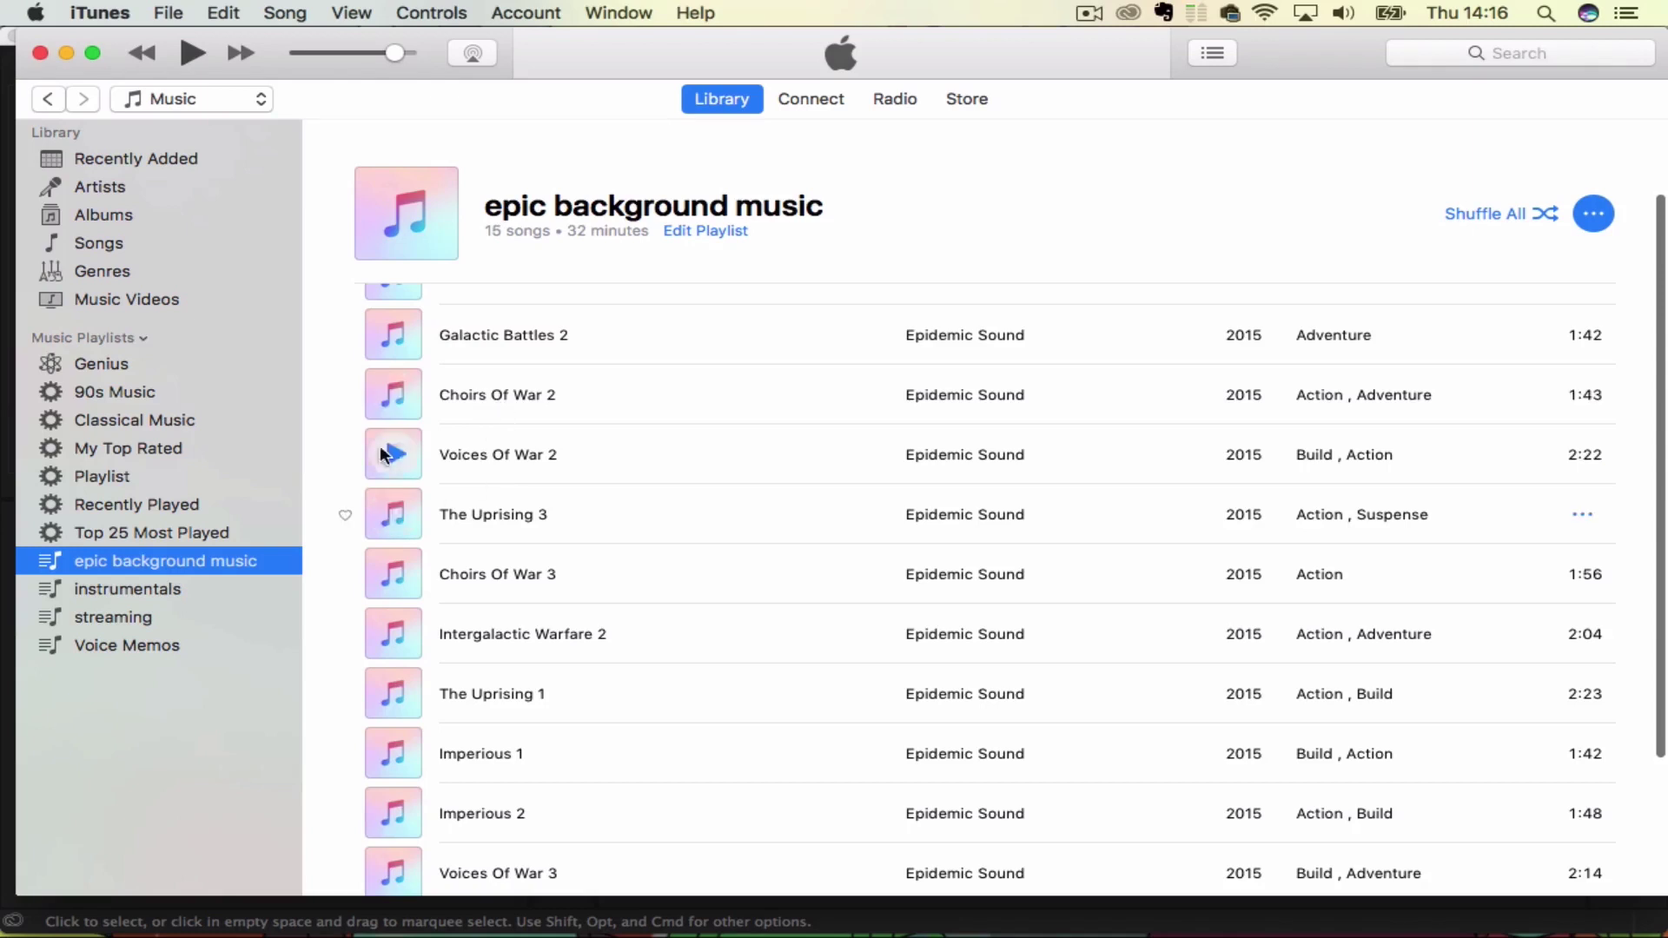
left_click(502, 400)
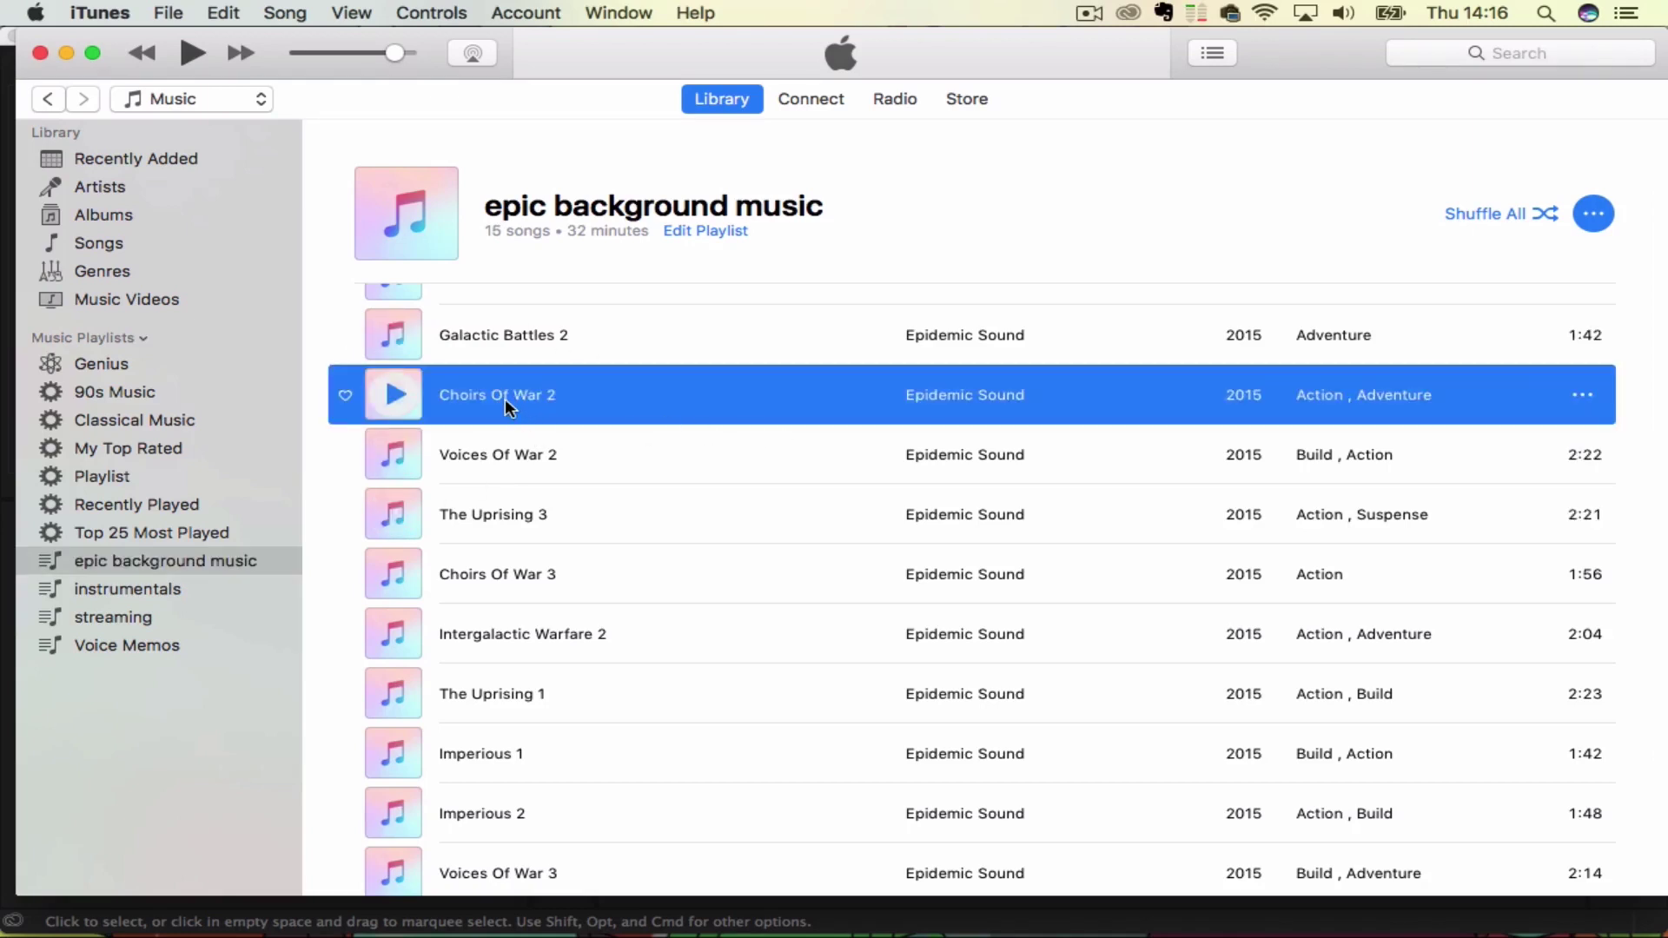
Step: Preview the song at lower volume, then drag it into Premiere's Project panel
key("space")
left_click_drag(393, 54, 327, 55)
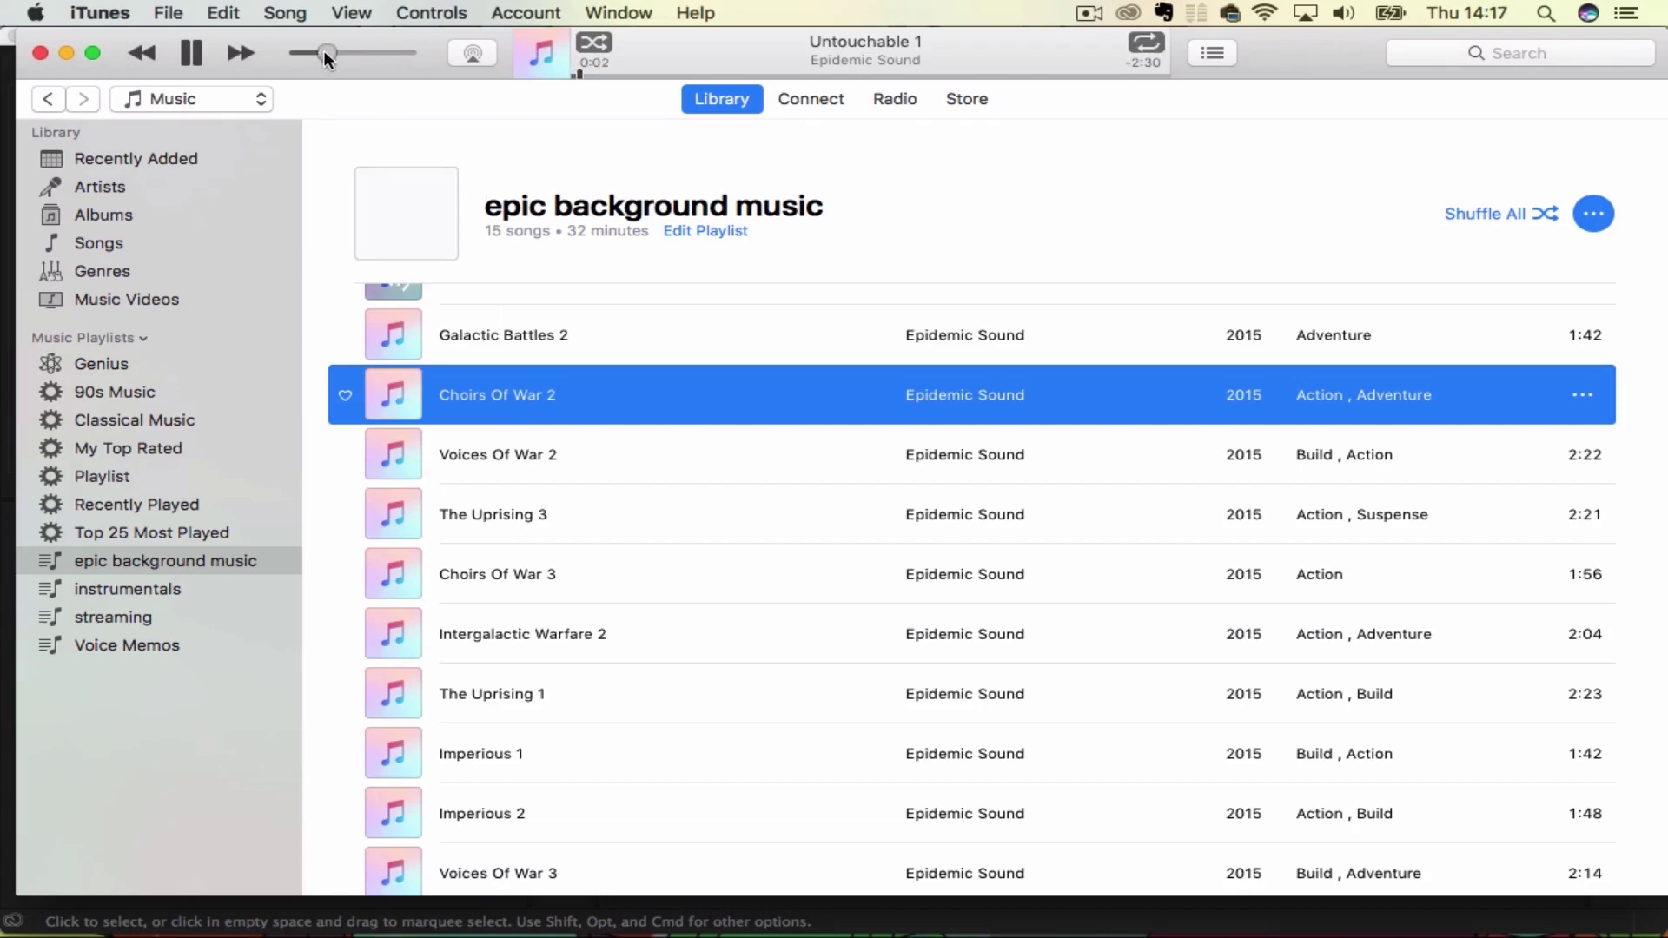
left_click(681, 75)
left_click(805, 74)
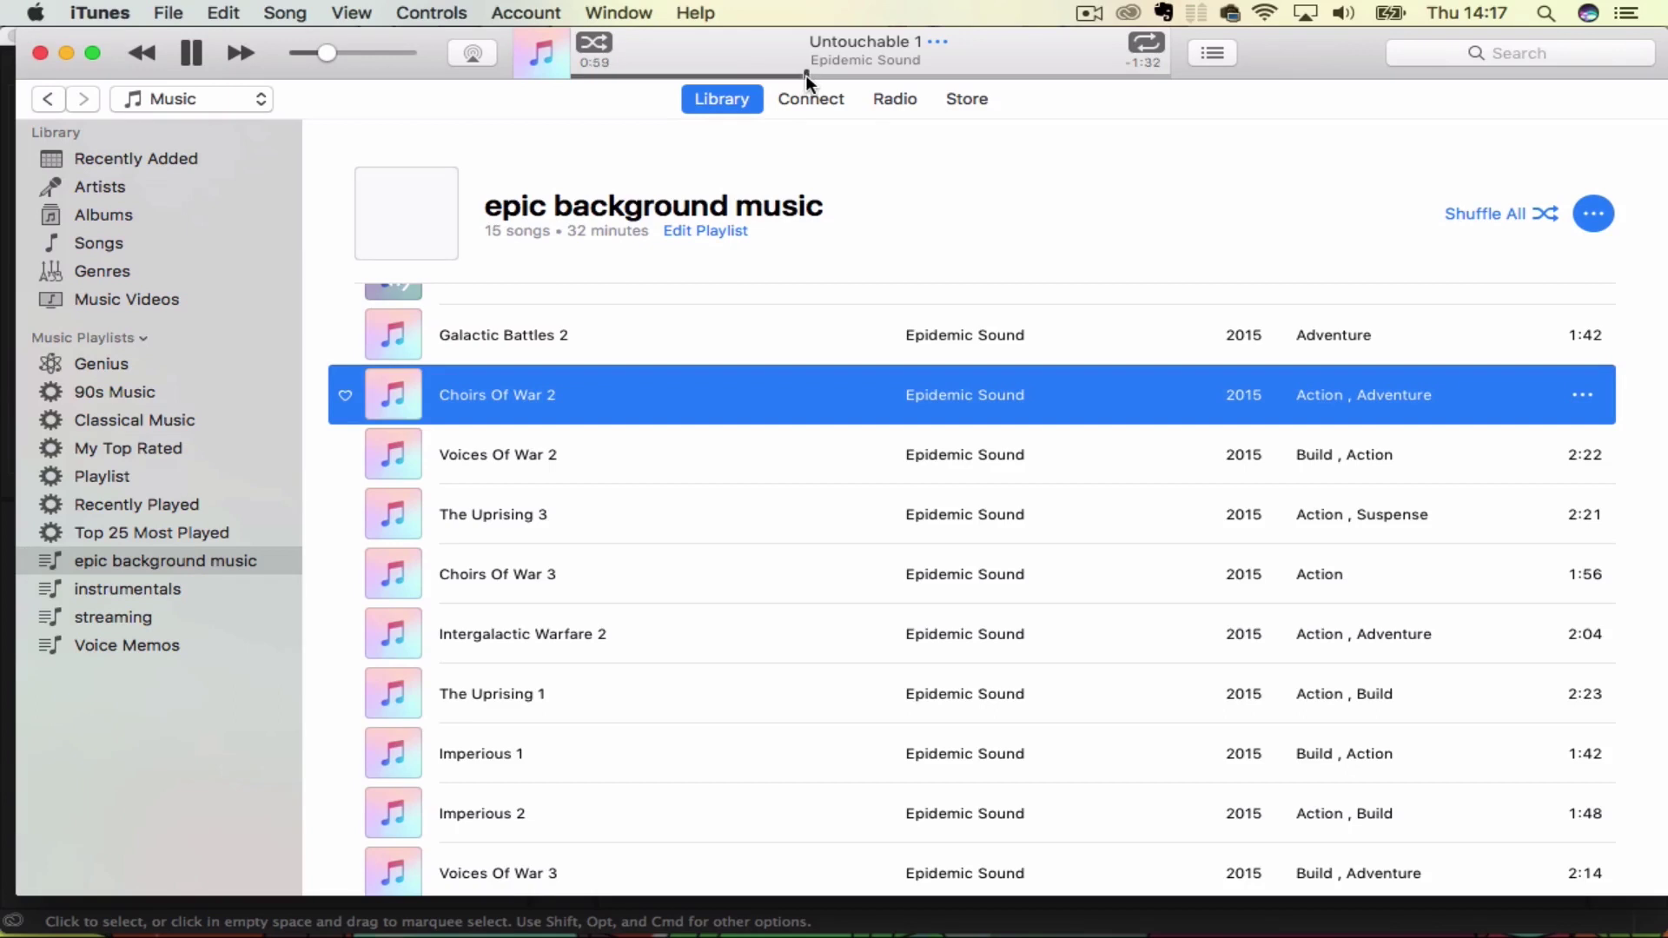
key("space")
left_click_drag(417, 34, 1219, 53)
left_click_drag(1341, 423, 218, 817)
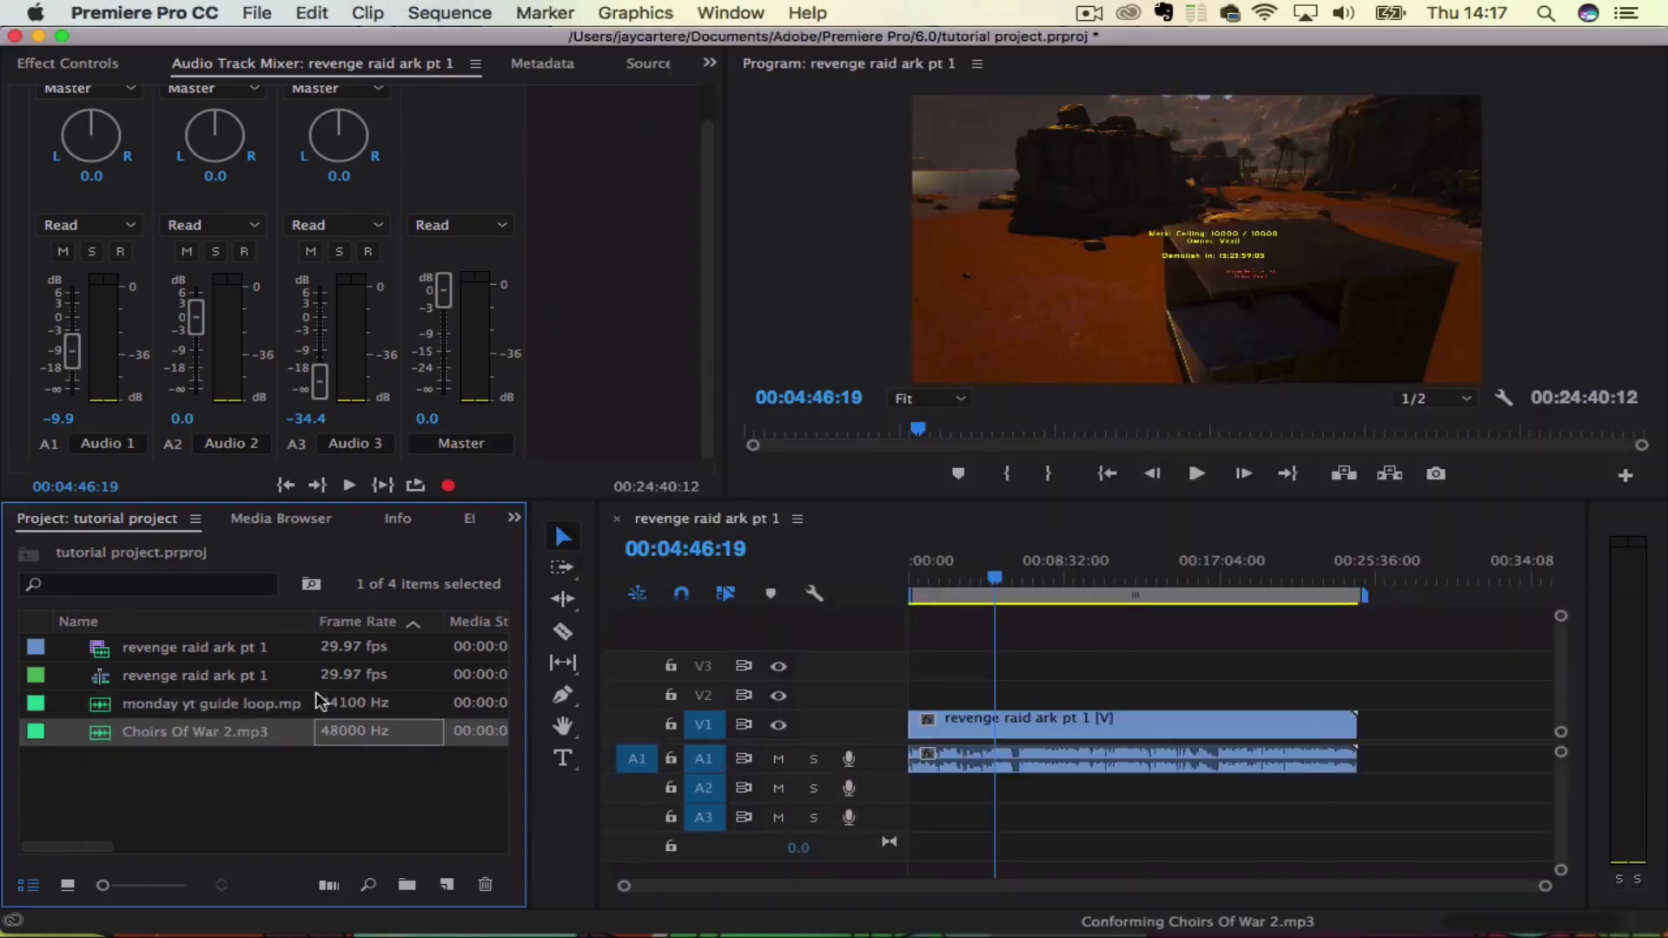
Step: Add Choirs Of War 2.mp3 to track A3 and zoom into the timeline
left_click_drag(106, 736, 997, 798)
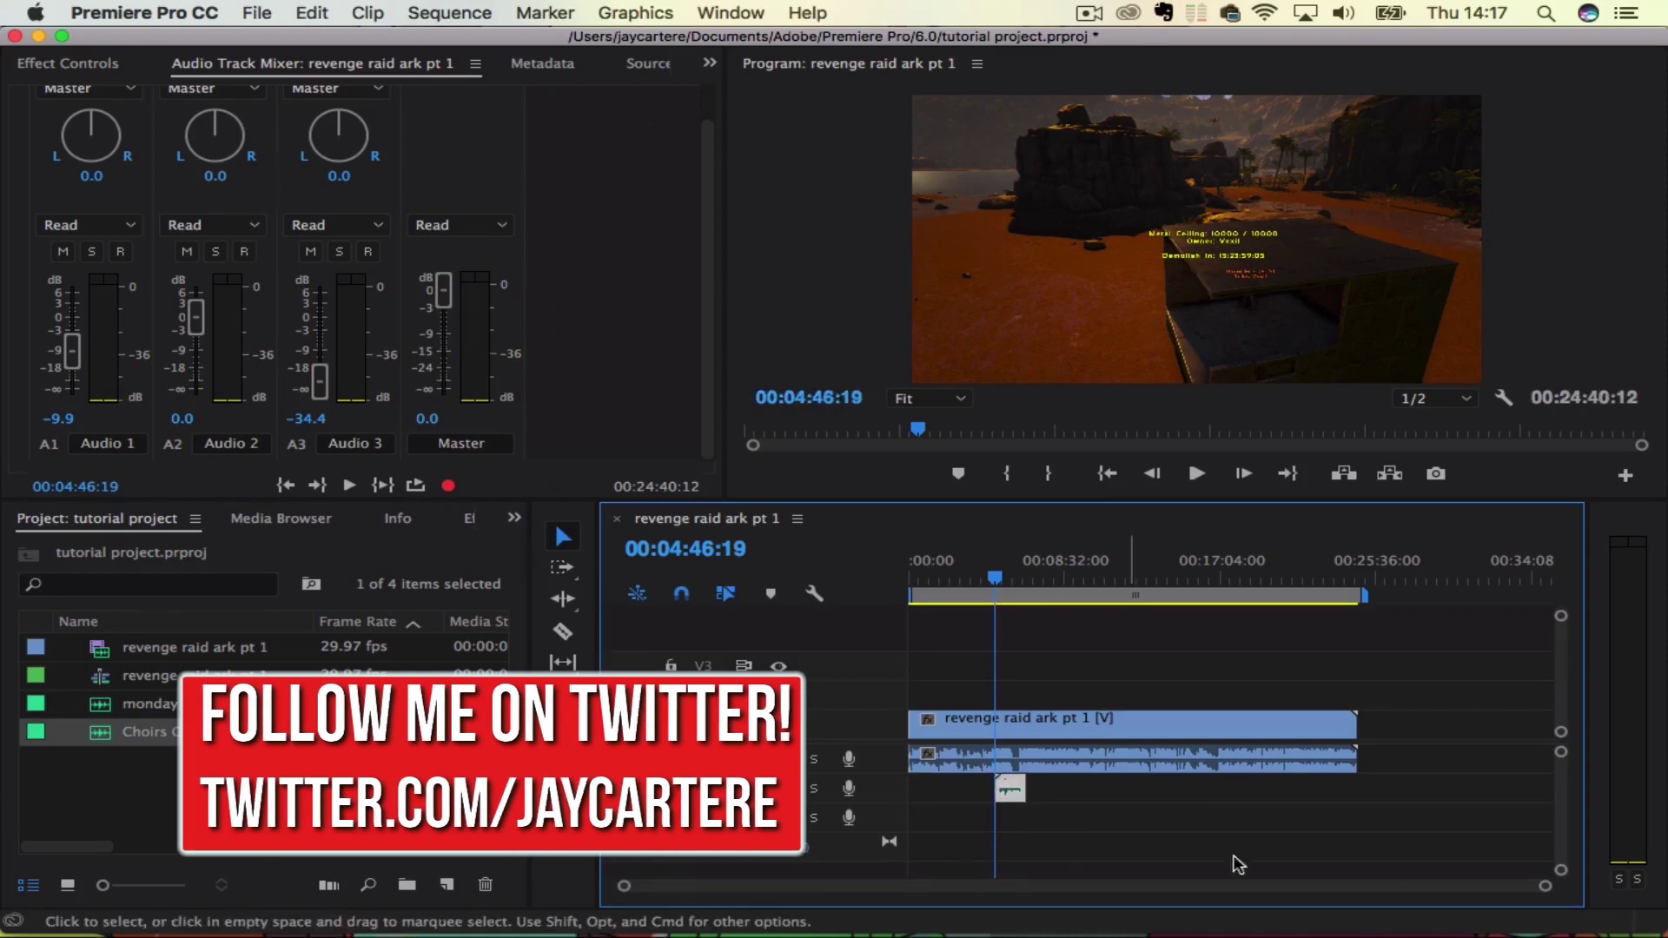
left_click_drag(1547, 887, 1394, 887)
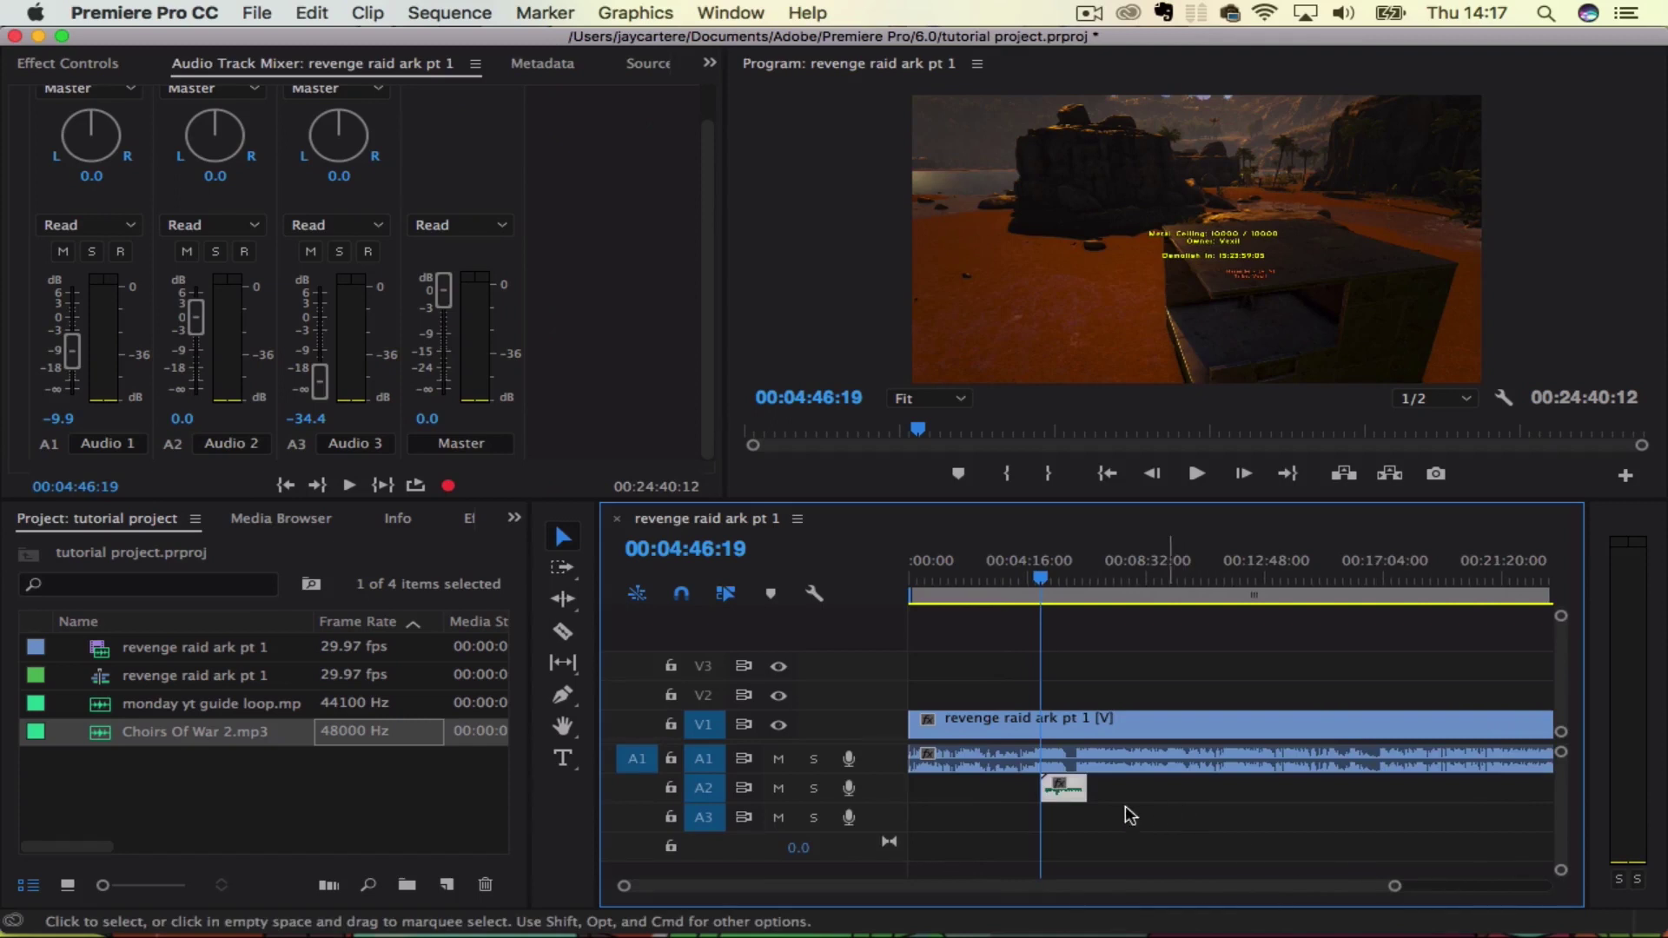
left_click_drag(1074, 797, 1075, 824)
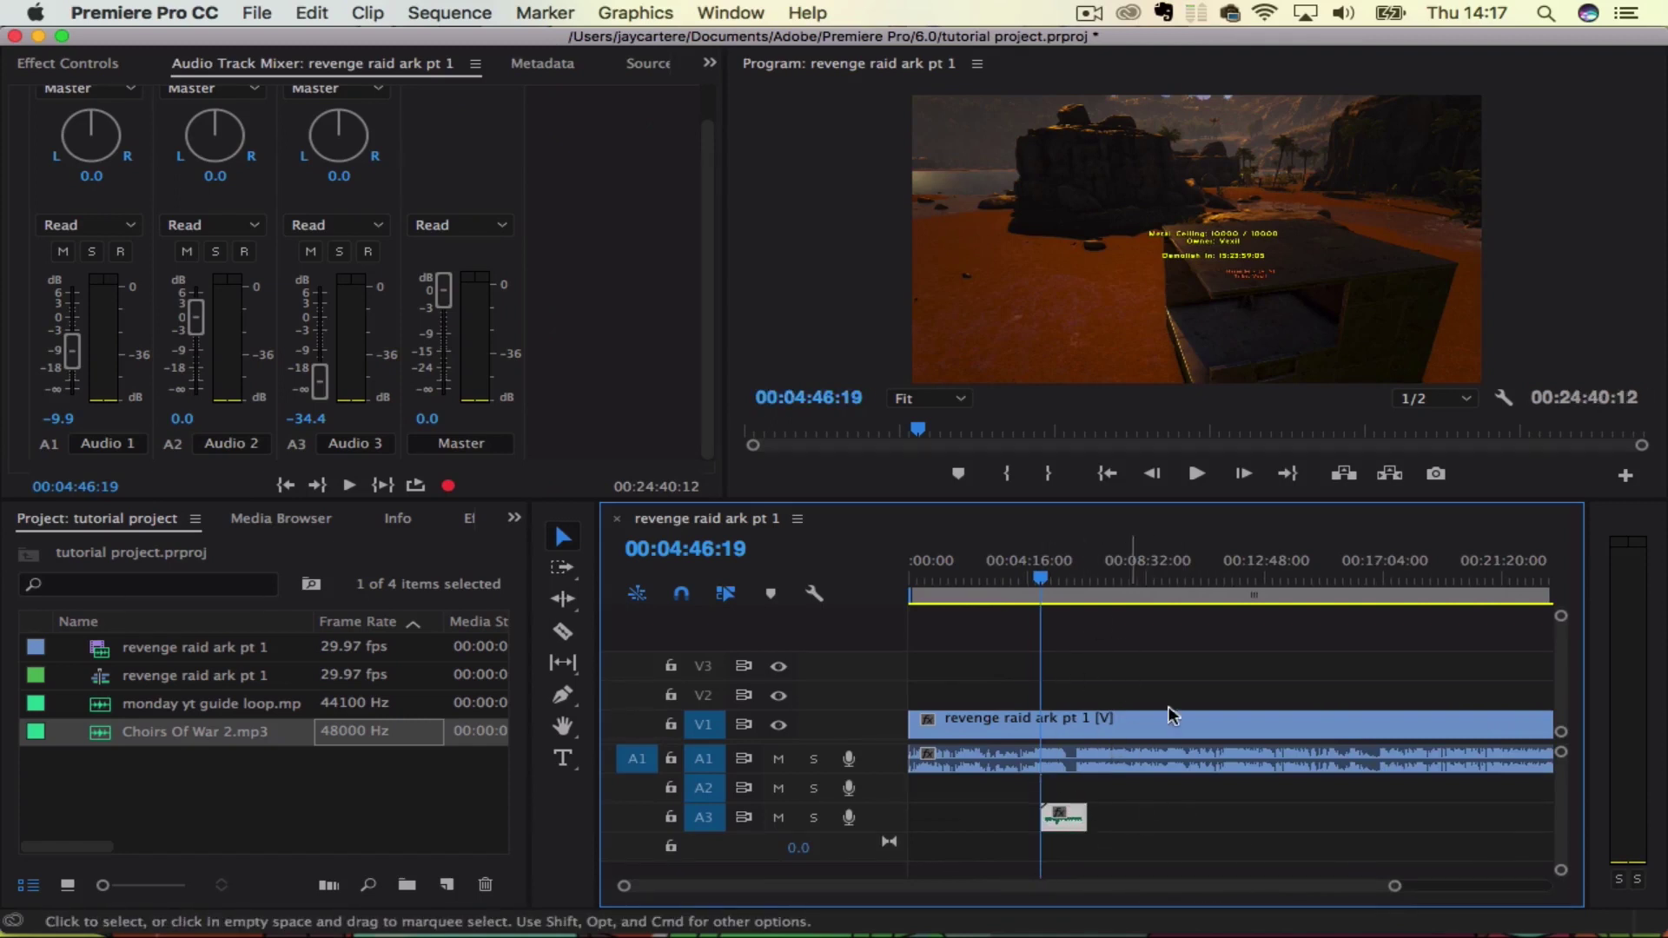
Step: Slide the Choirs Of War 2 clip earlier on A3 and play back to check placement
key("space")
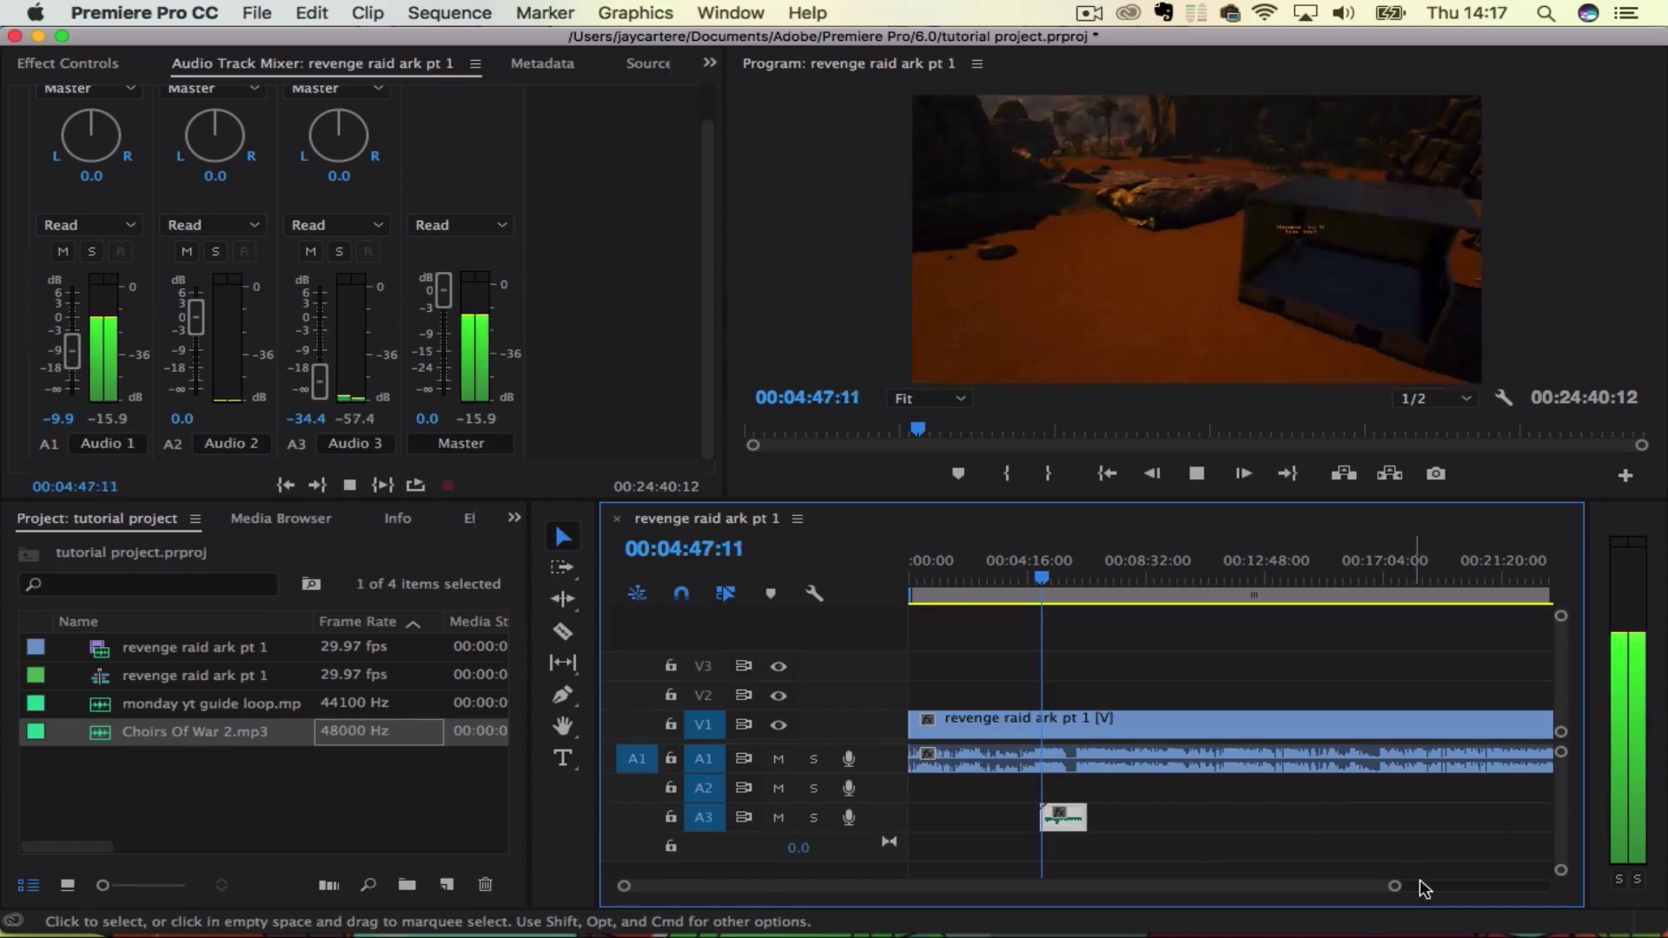
left_click_drag(1394, 886, 1130, 886)
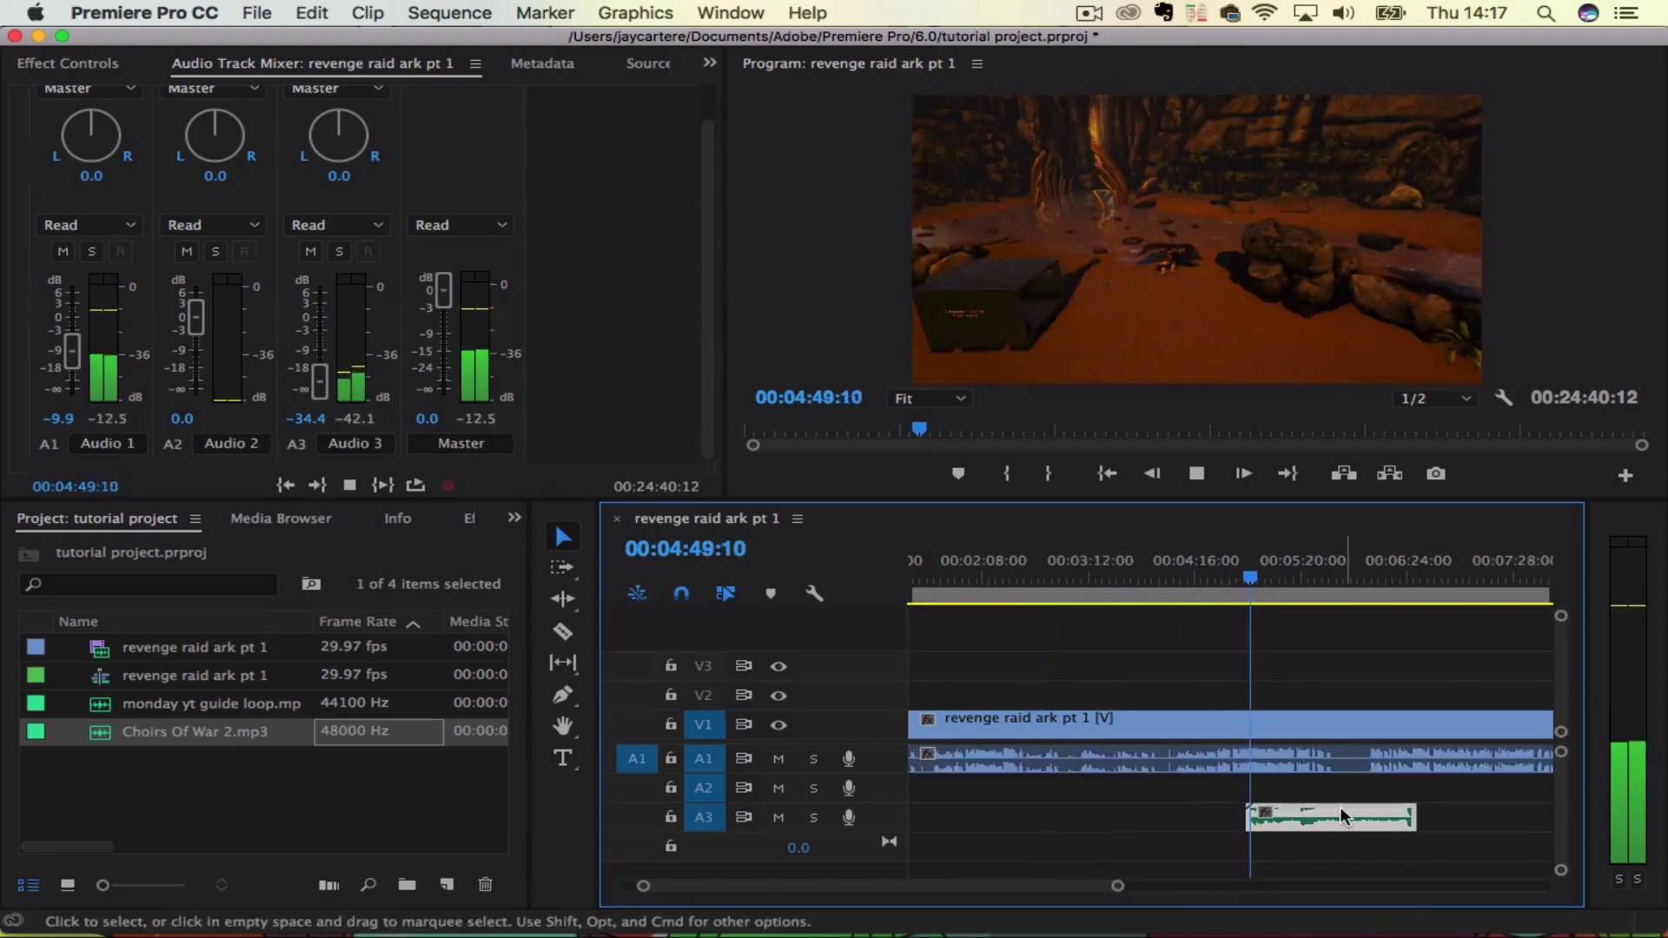
key("space")
left_click_drag(1391, 815, 1330, 815)
left_click(1299, 815)
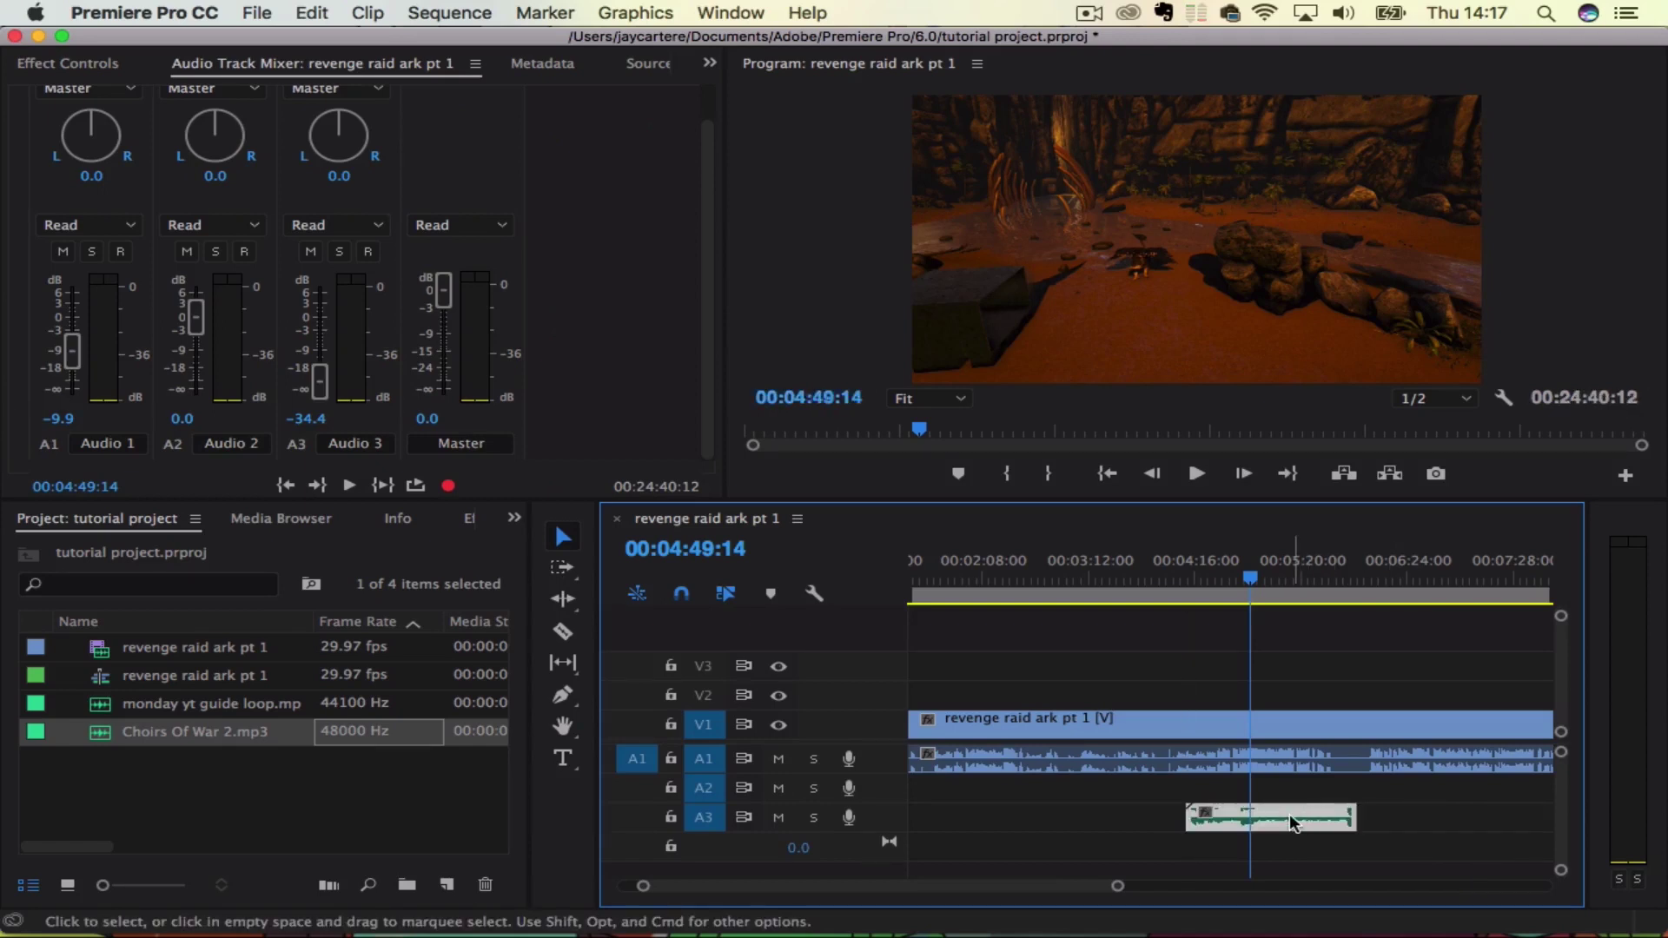
key("space")
key("space")
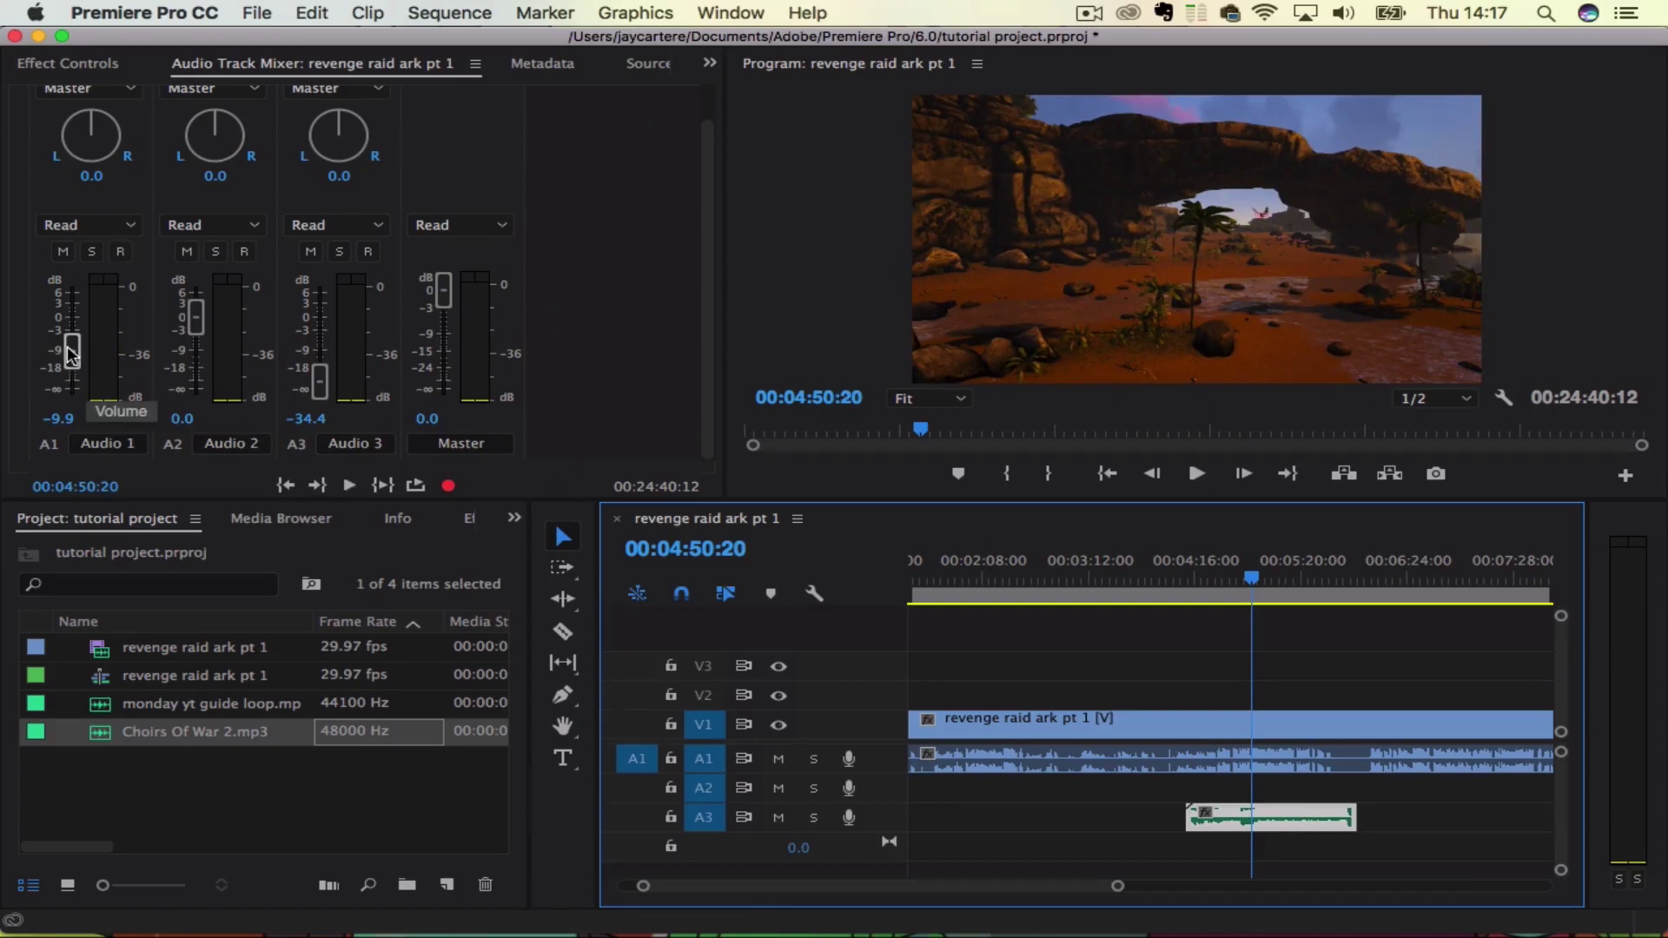
Step: Nudge the Audio 1 voice fader slightly lower, check playback, and zoom out over the 00:24:40:12 sequence
left_click_drag(71, 354, 72, 356)
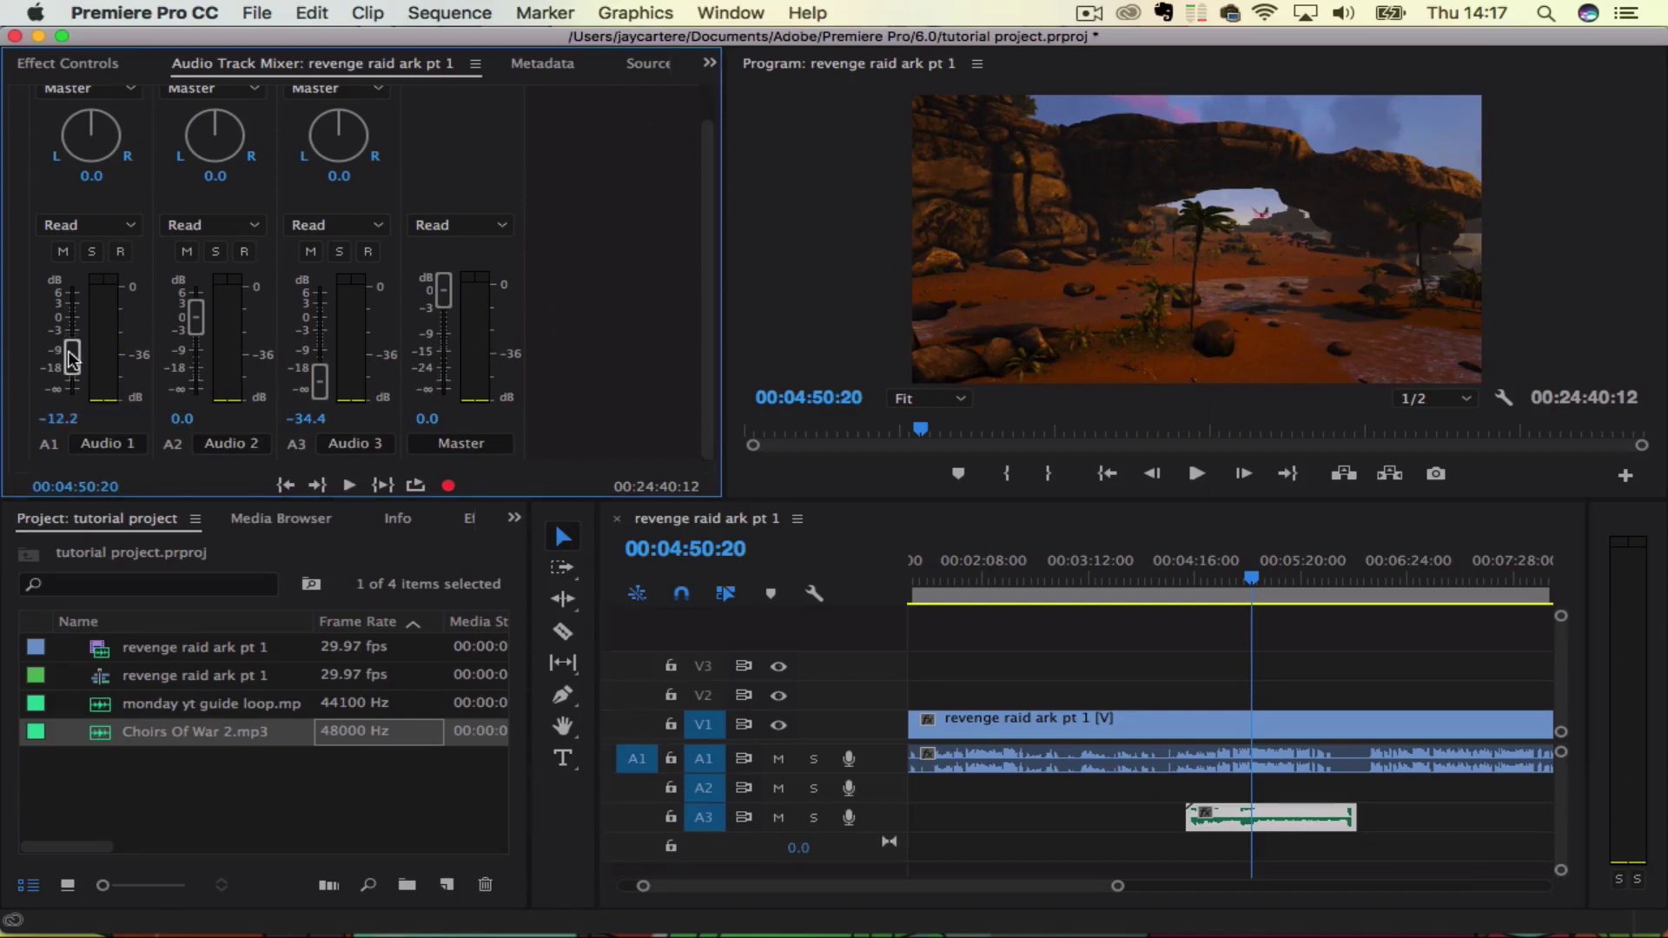
key("space")
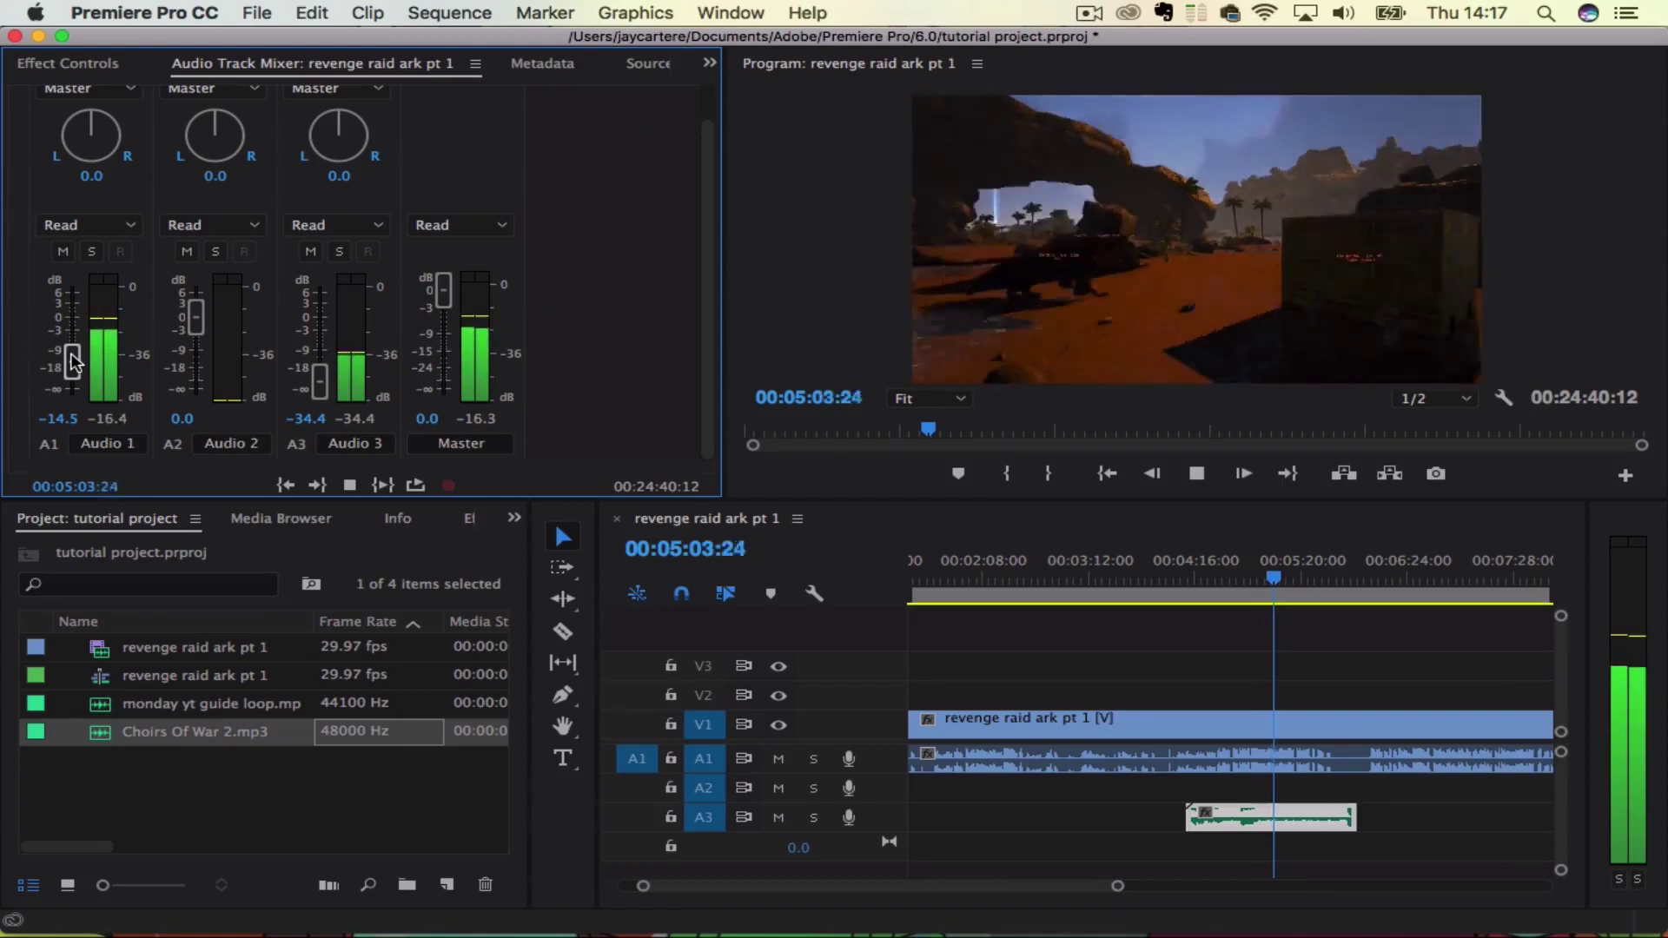
key("space")
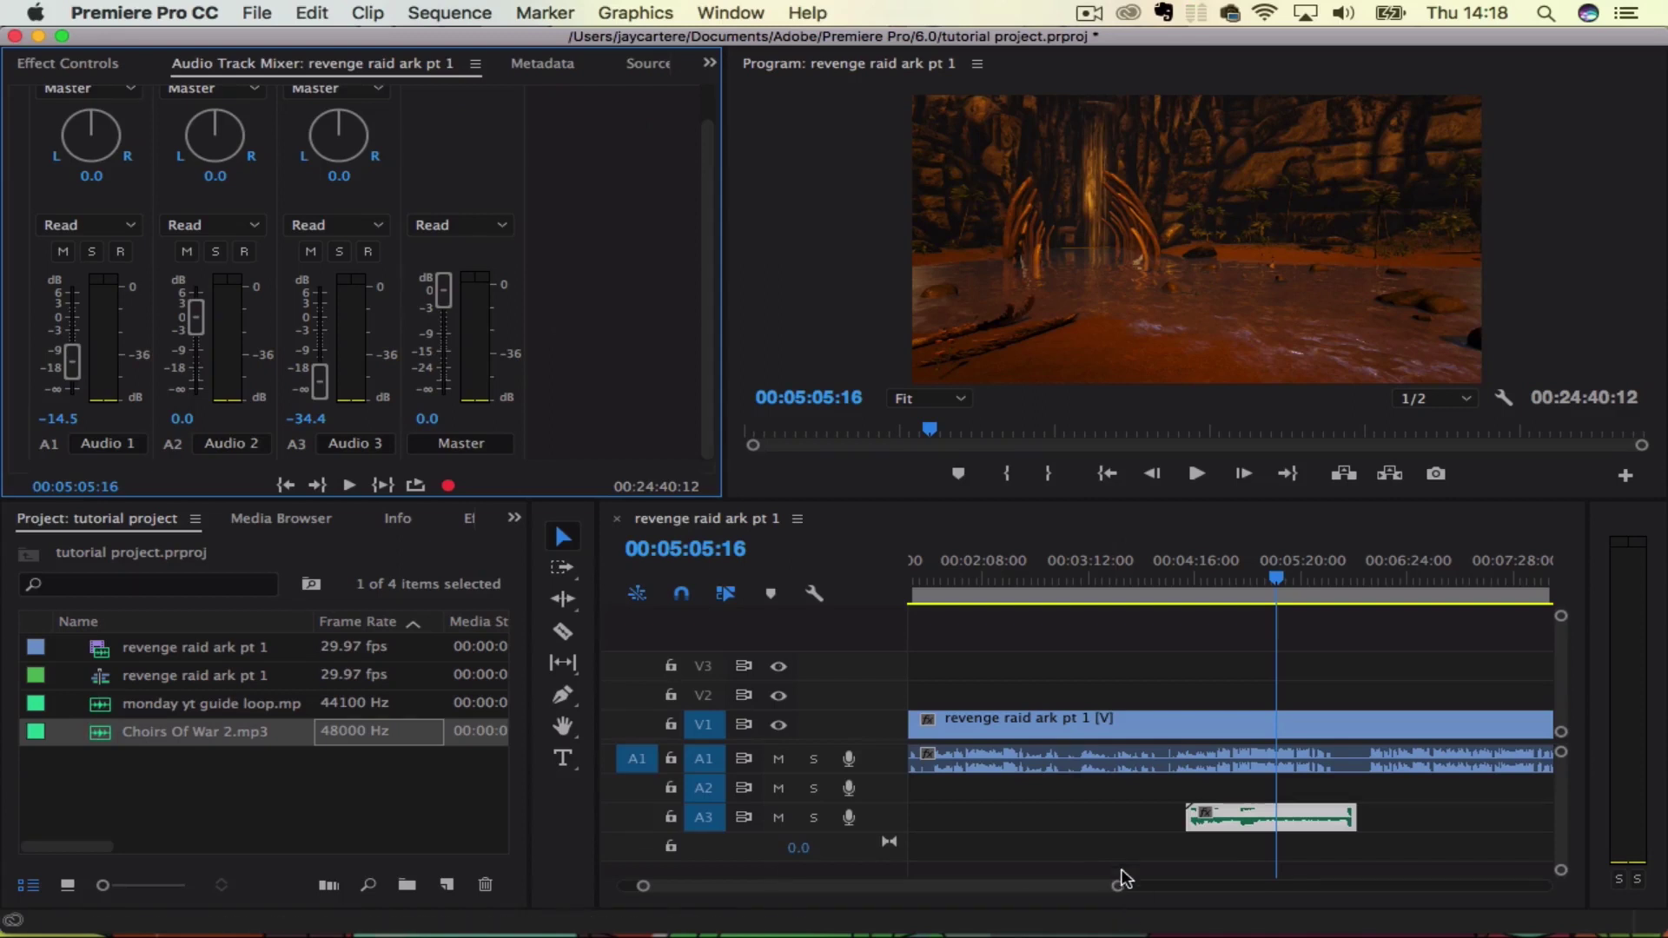
left_click_drag(1117, 886, 1416, 912)
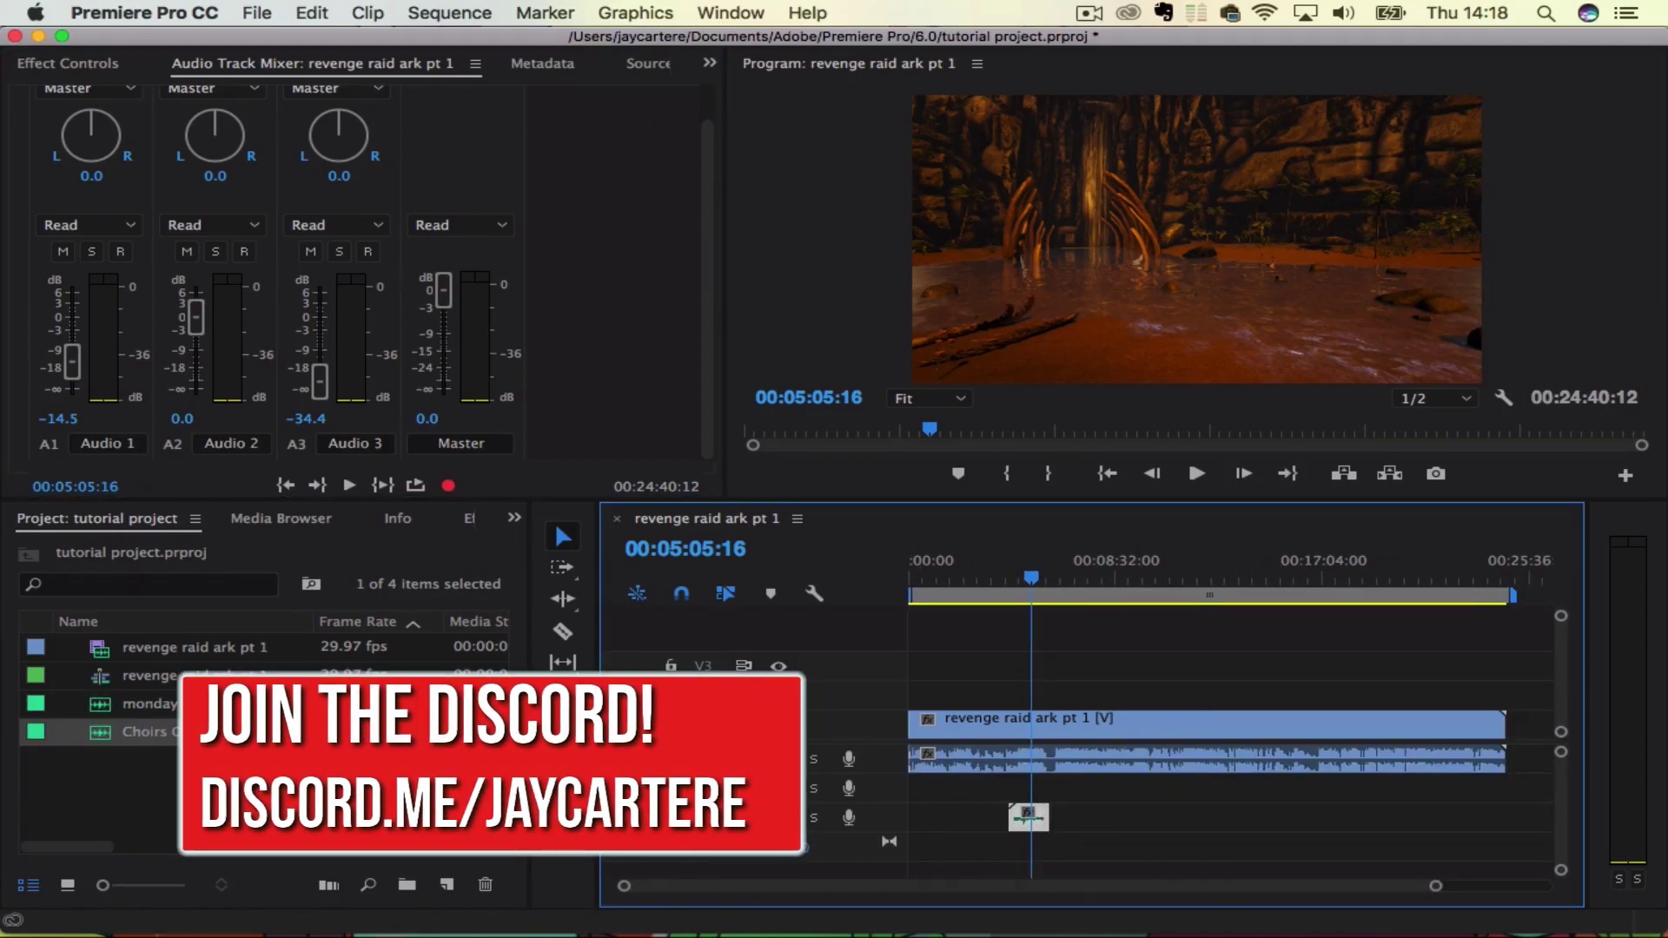
left_click(148, 703)
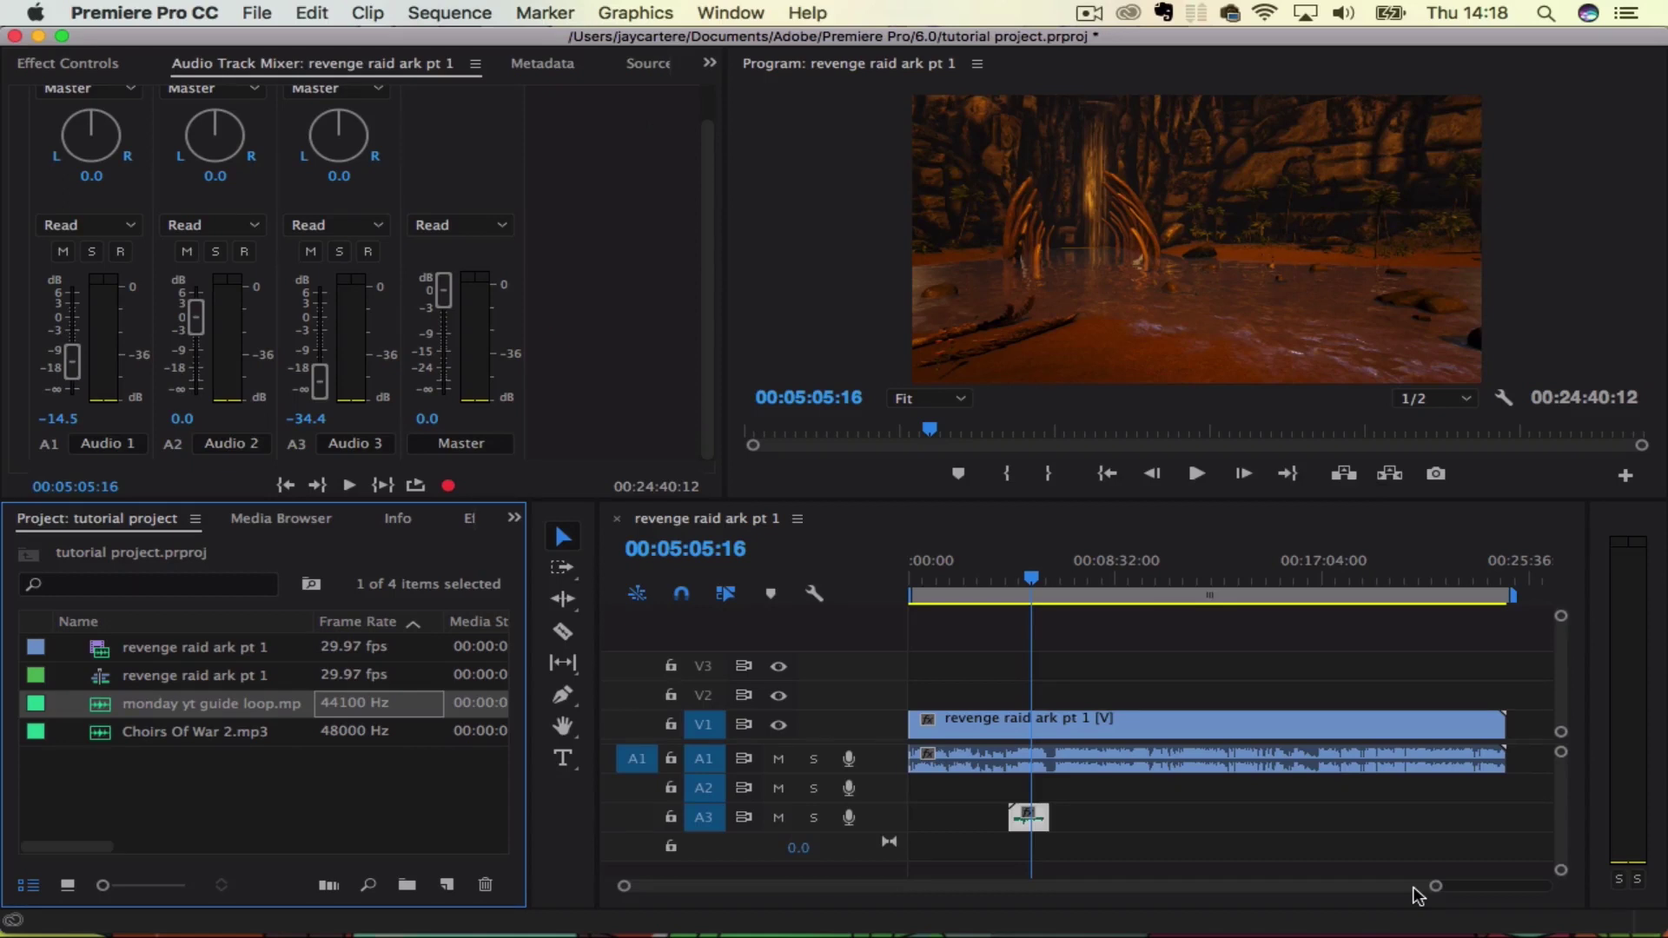
left_click(1081, 751)
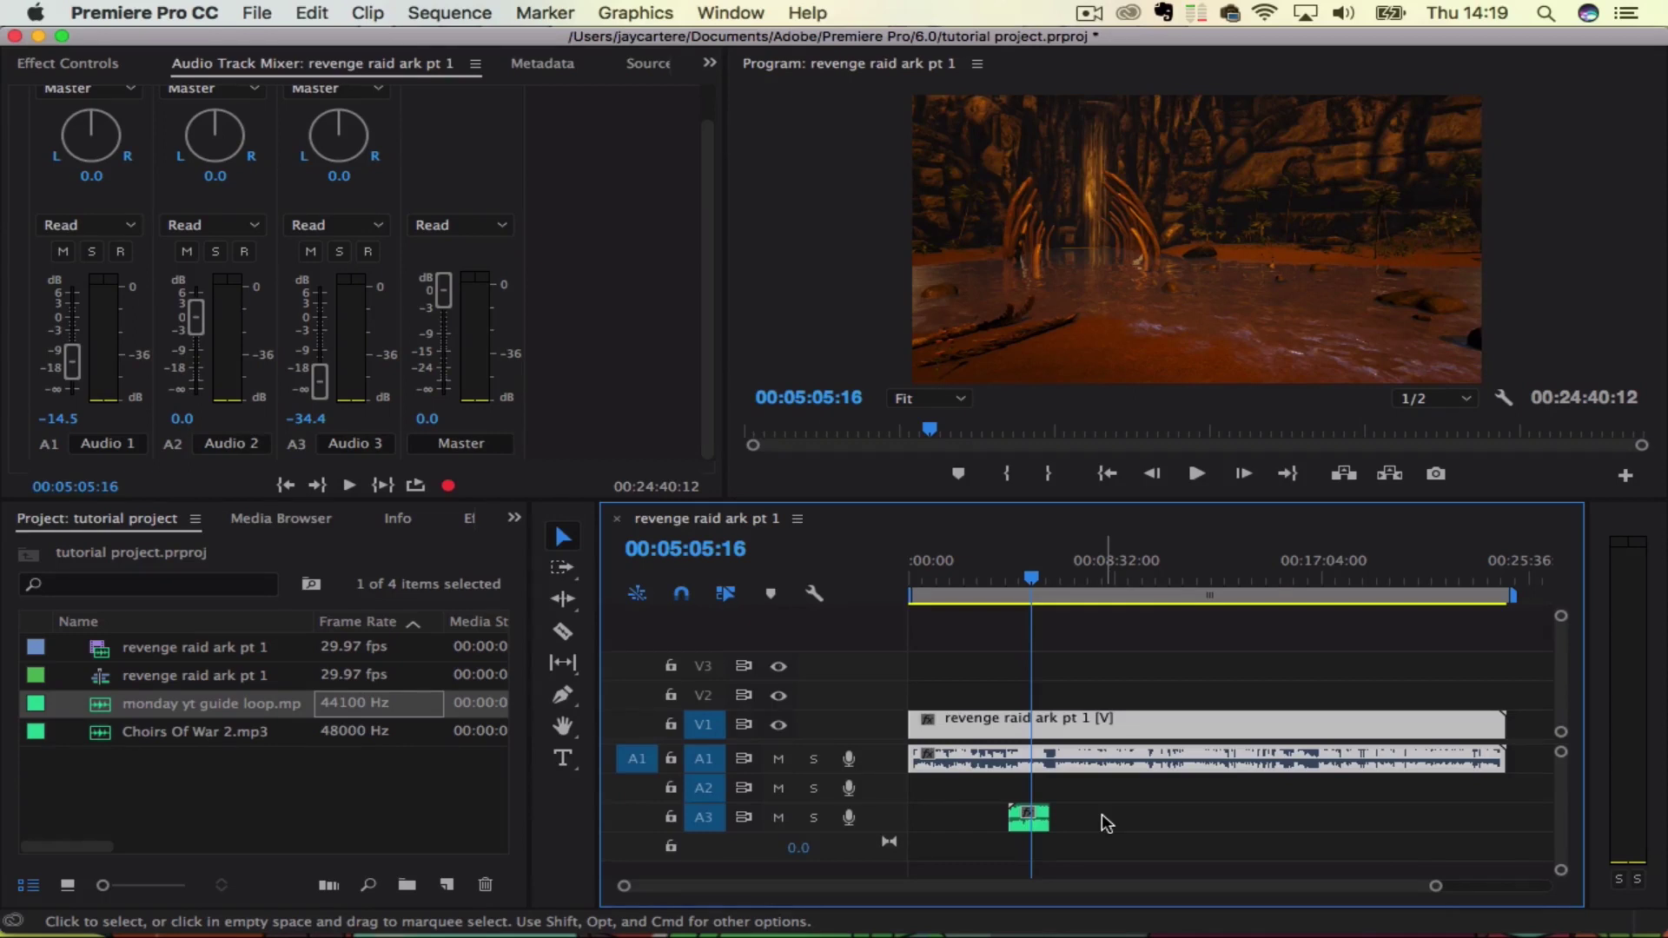
left_click(1025, 816)
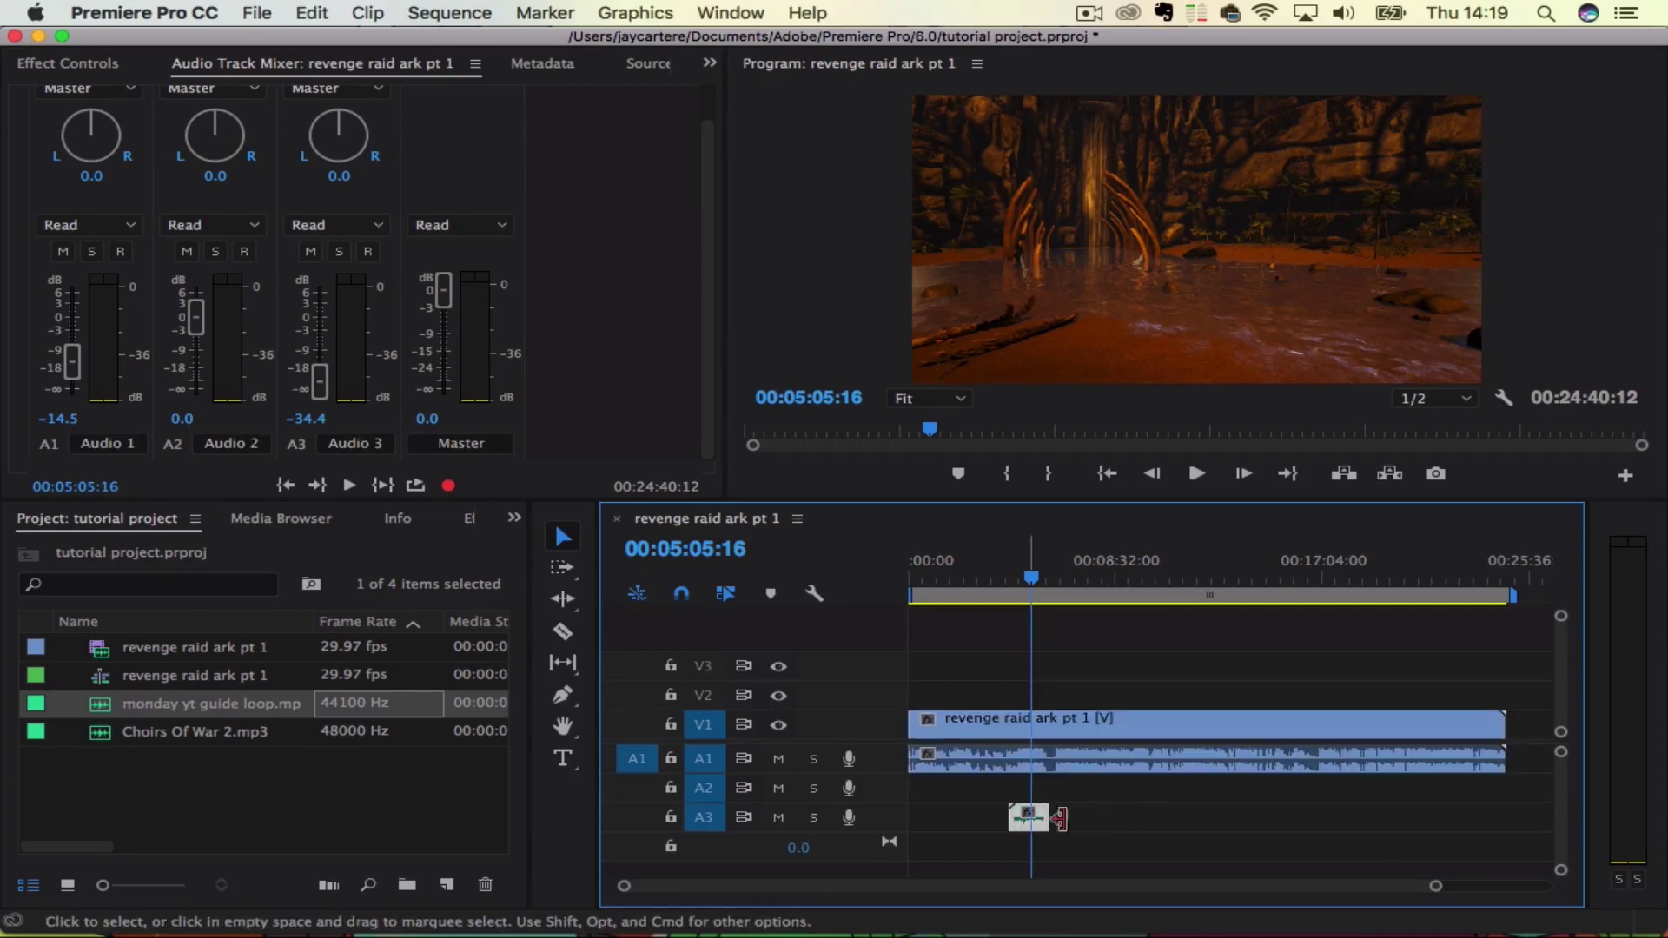
left_click(1119, 825)
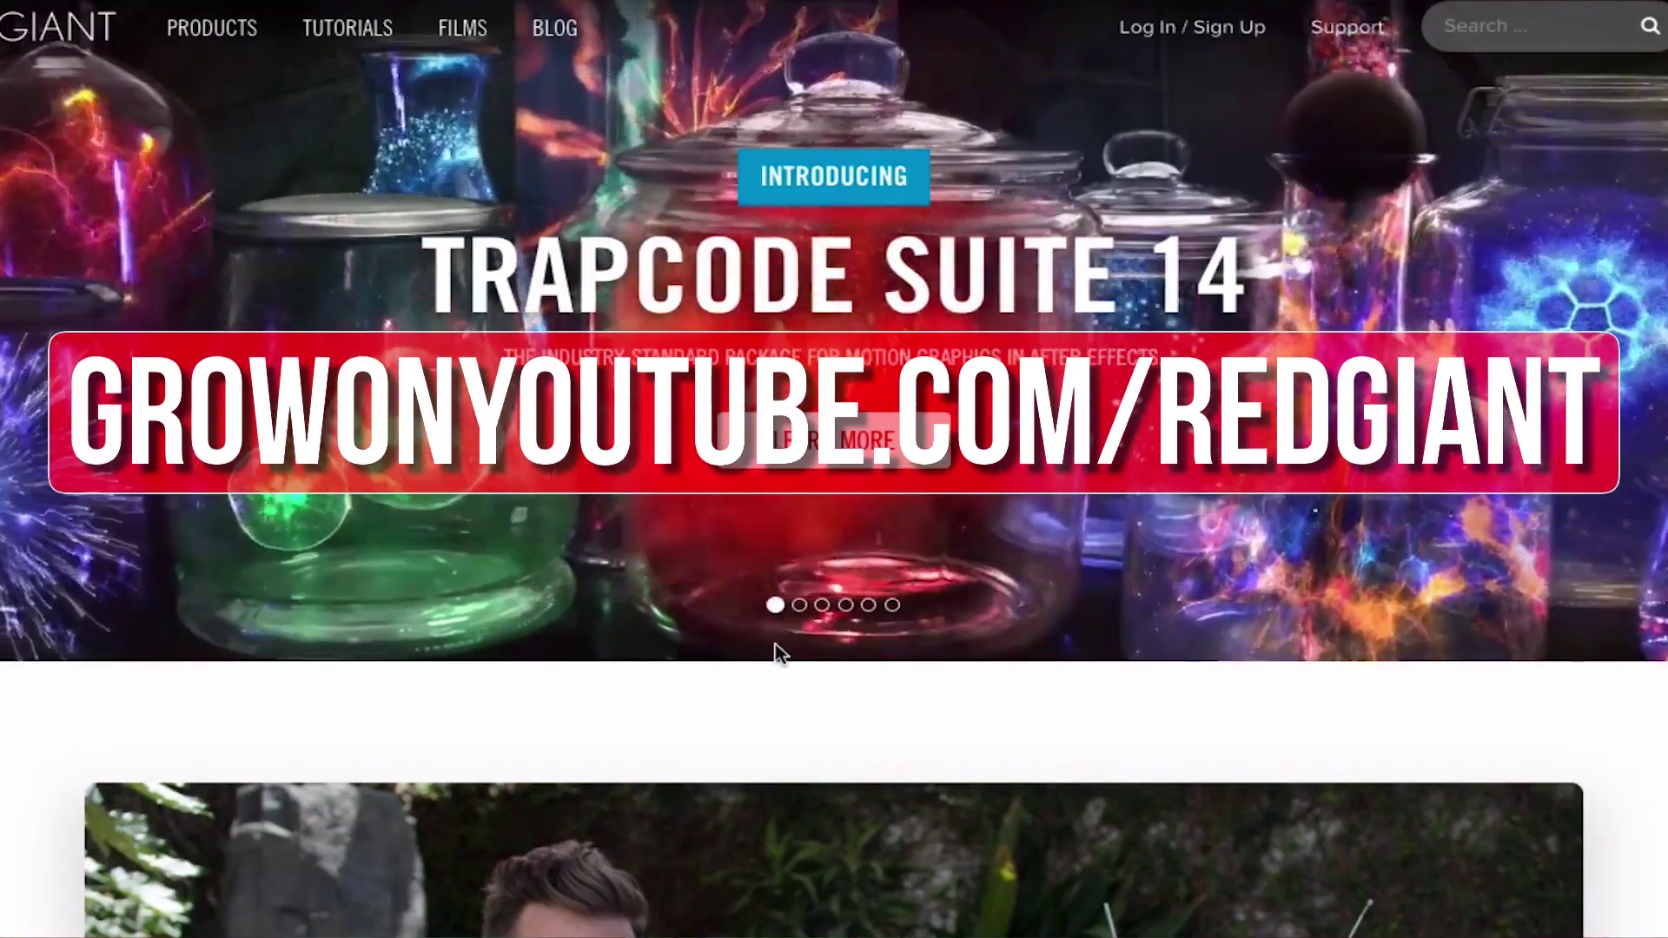
Step: Scroll up and down through the Red Giant Universe 2.1 product page
scroll(776, 653, "down", 5)
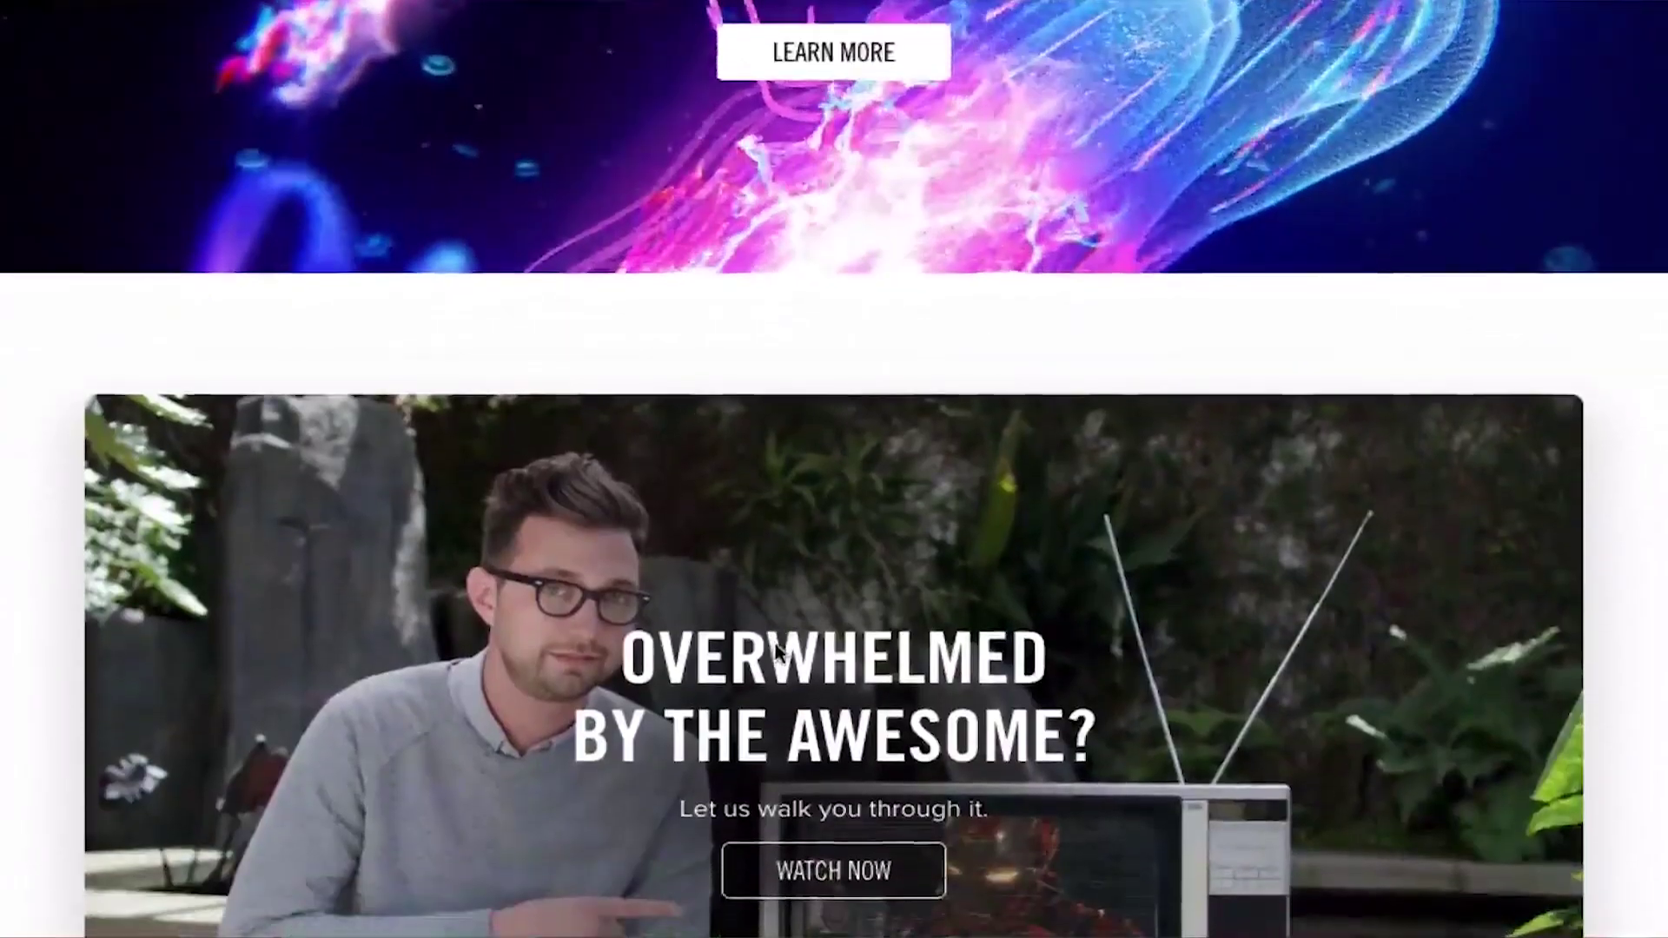
scroll(776, 653, "down", 4)
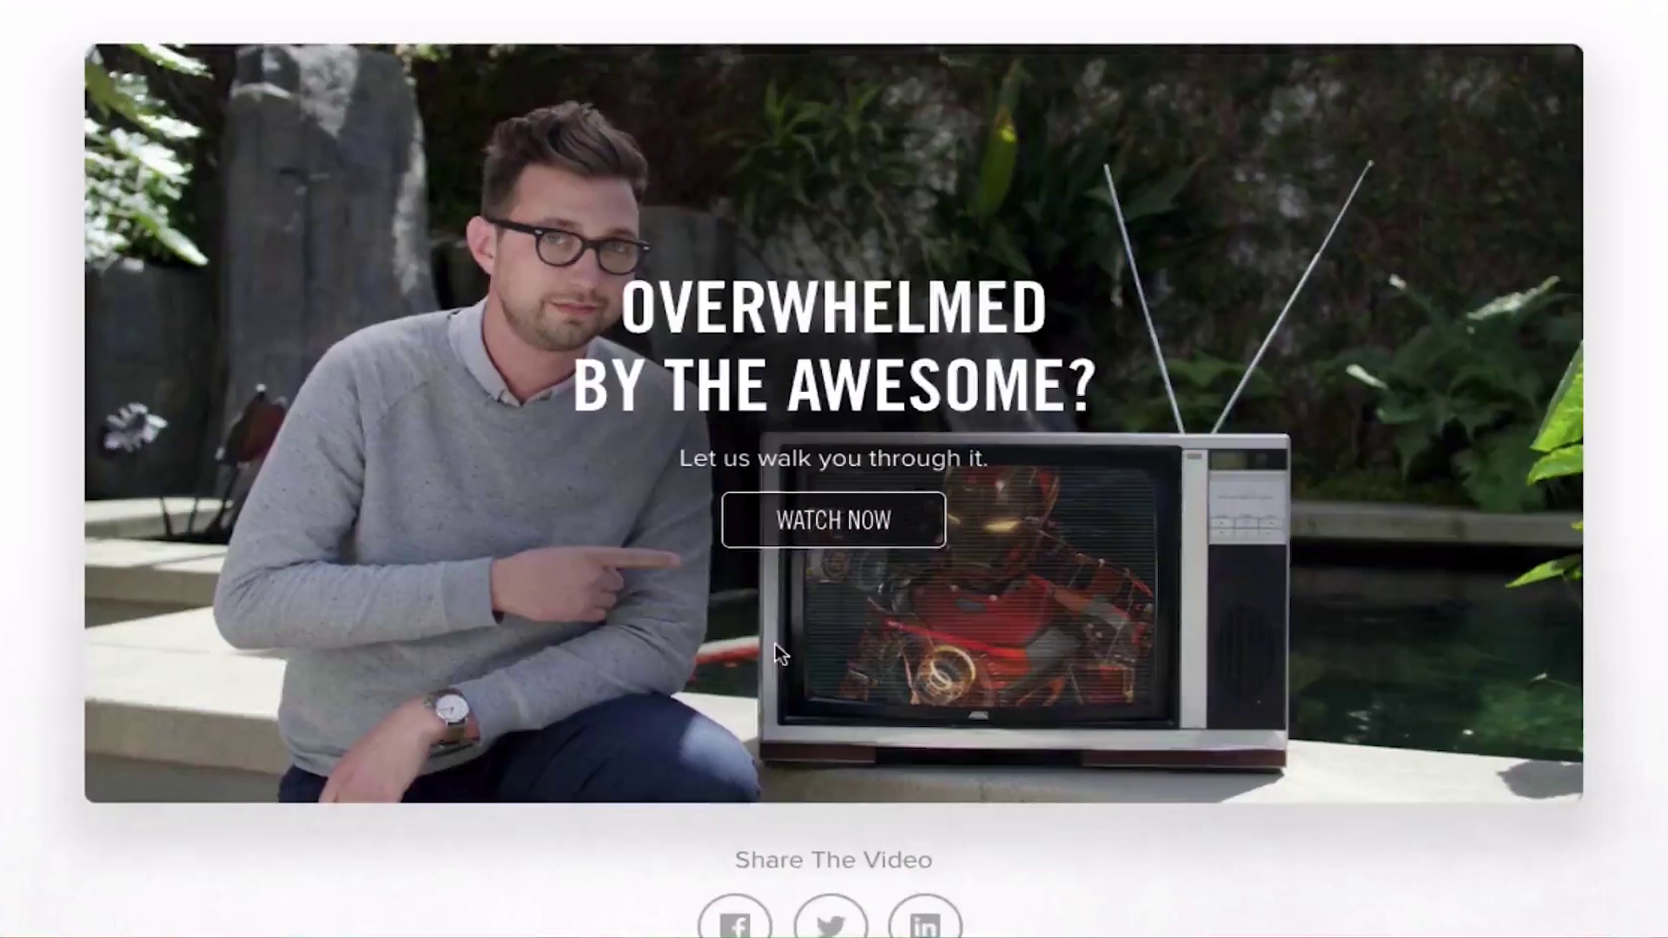
scroll(1649, 707, "up", 9)
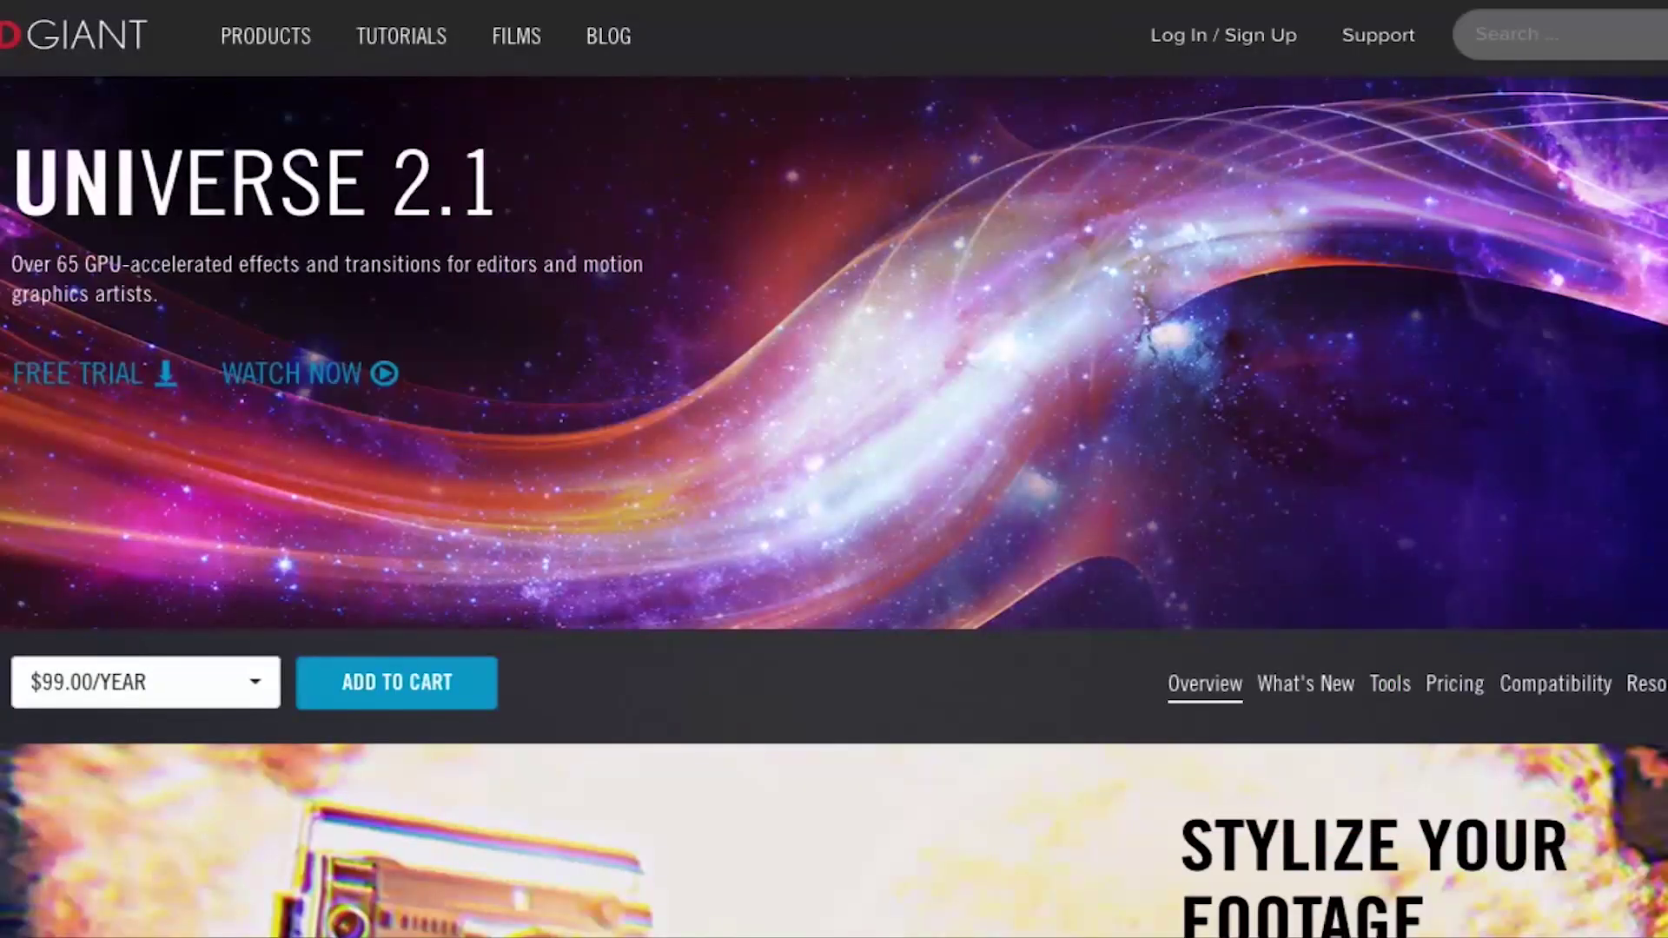
scroll(834, 470, "down", 4)
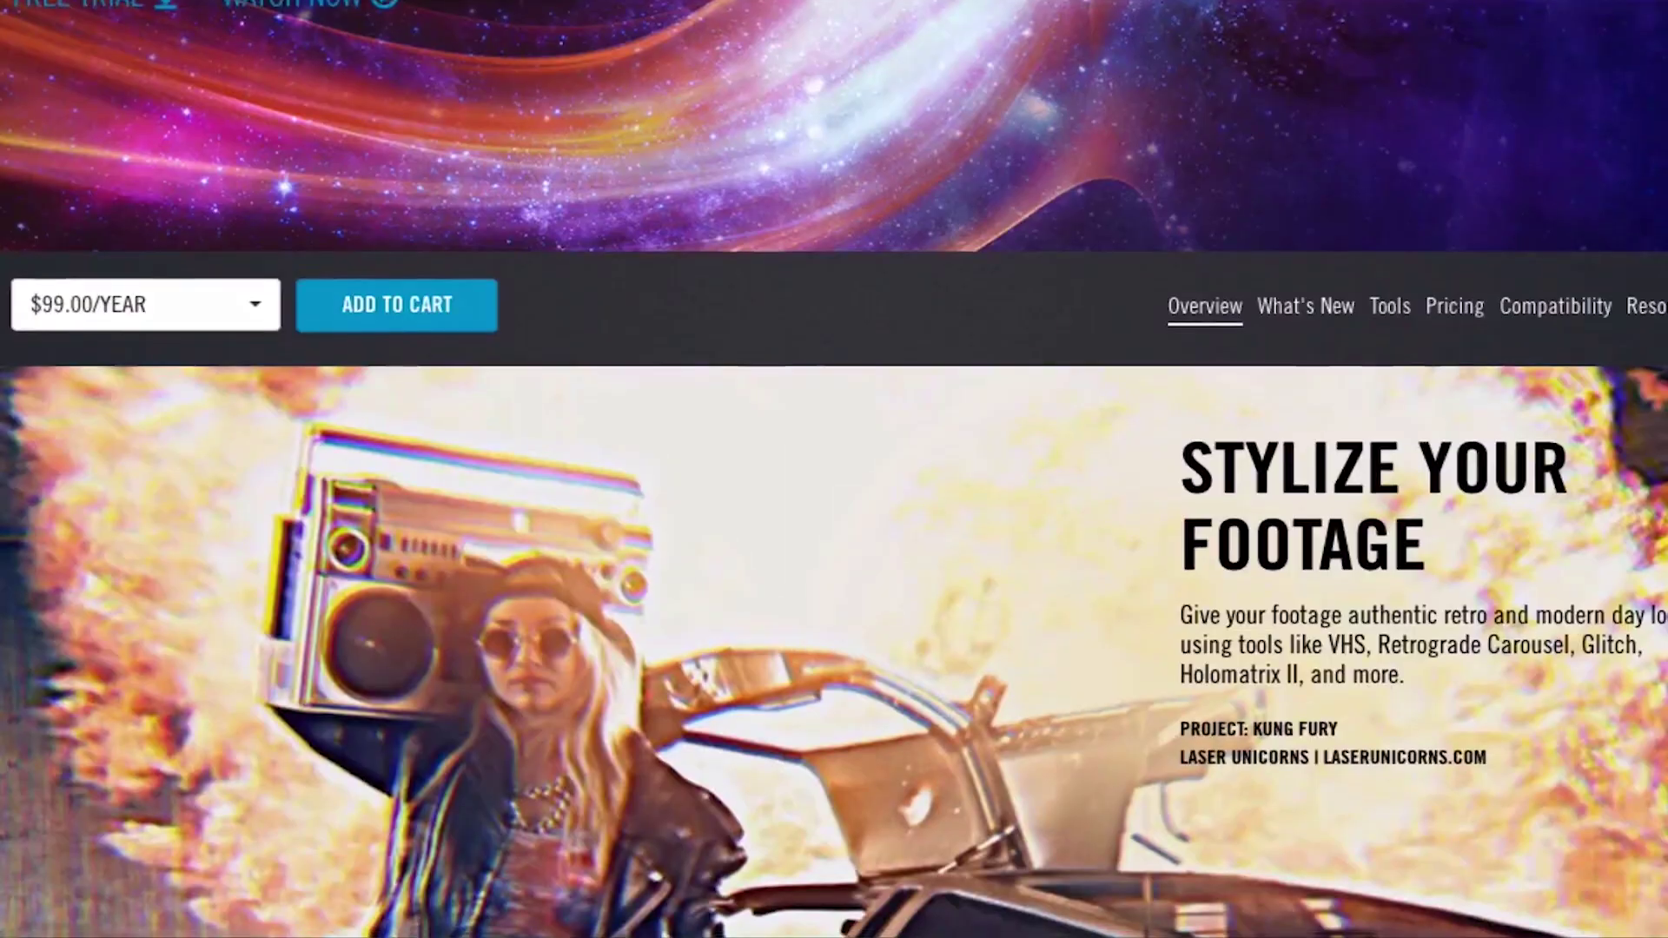
scroll(834, 469, "up", 3)
scroll(834, 469, "up", 2)
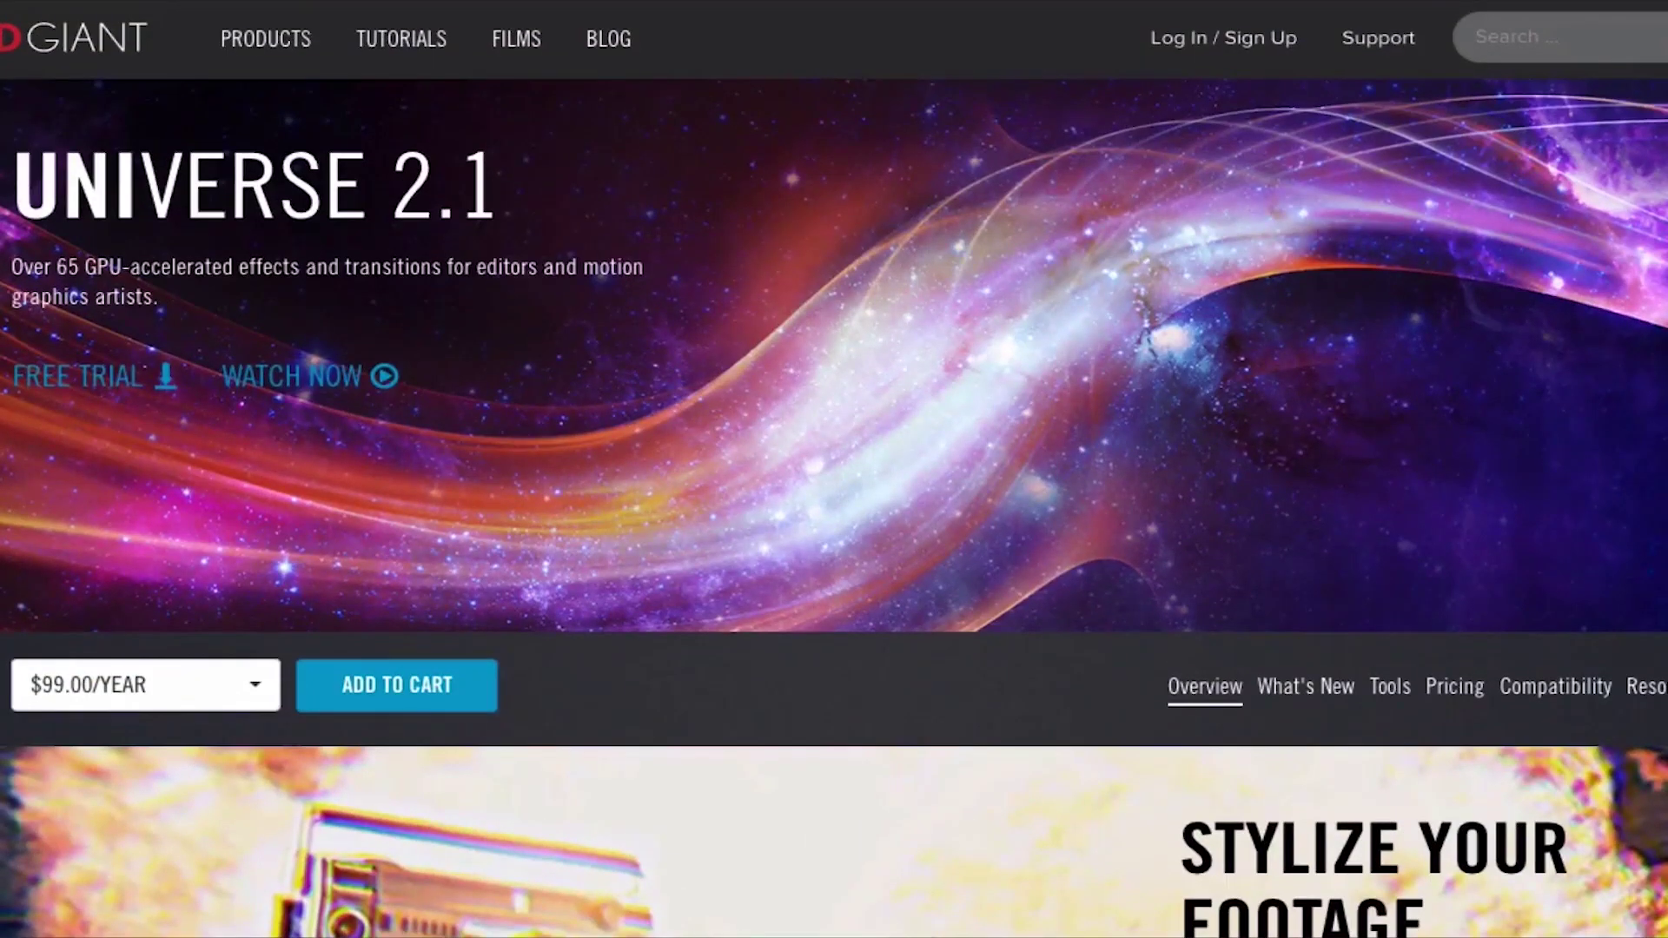
Step: Scroll down through the Magic Bullet Suite 13 product page
scroll(834, 469, "down", 5)
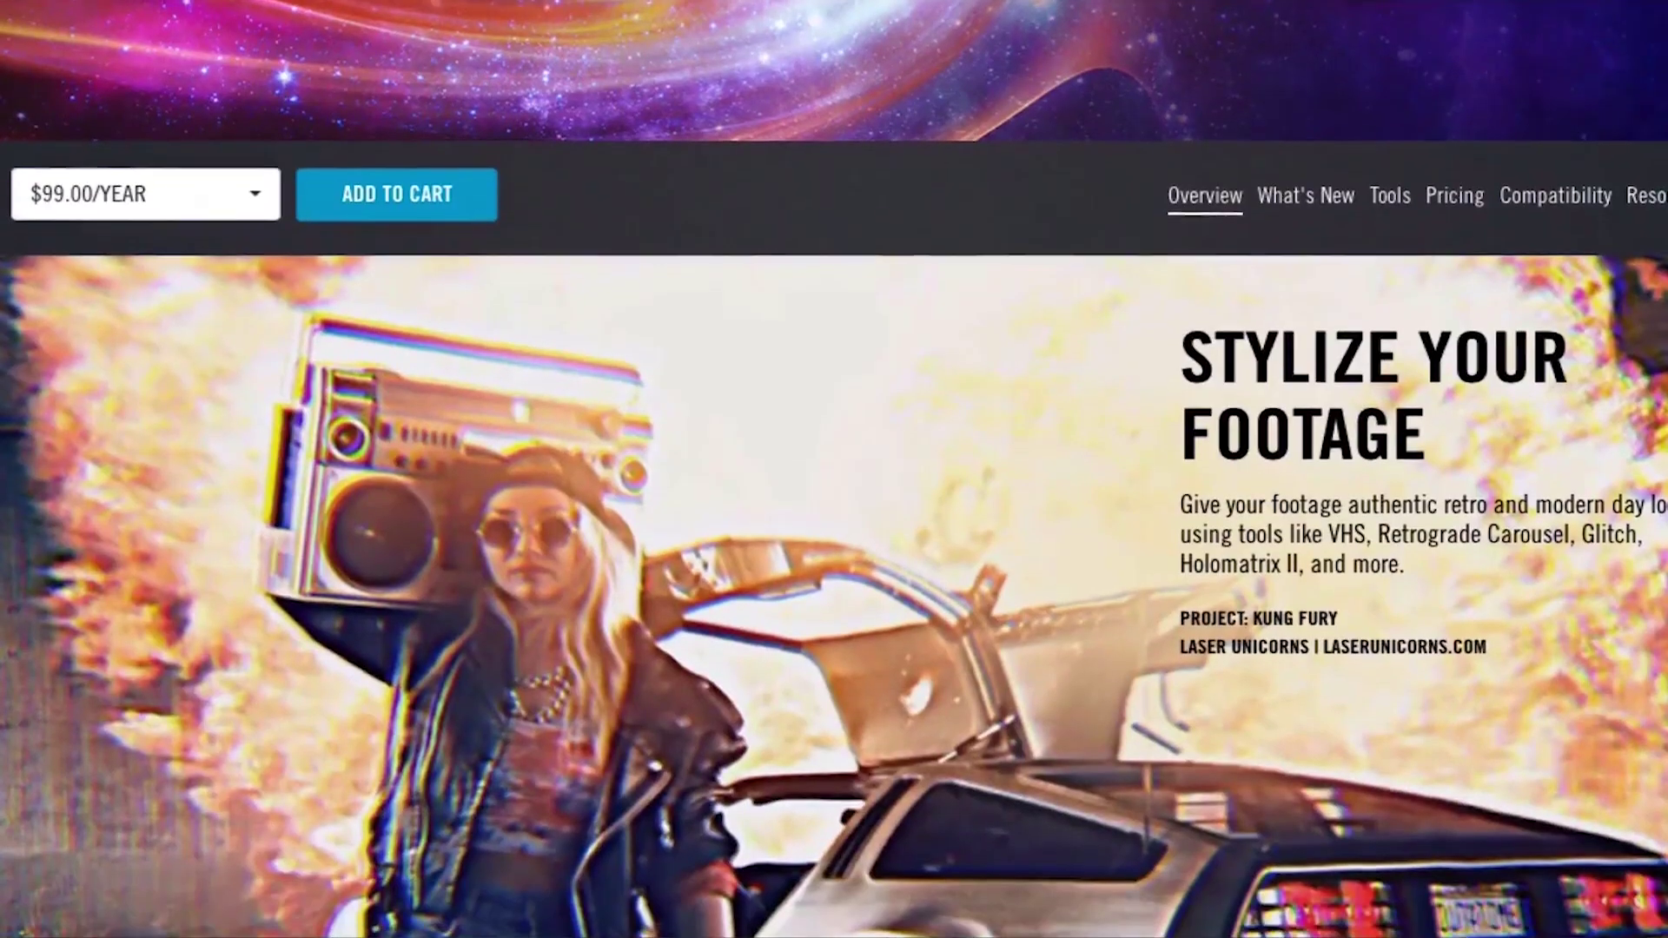
scroll(834, 469, "down", 5)
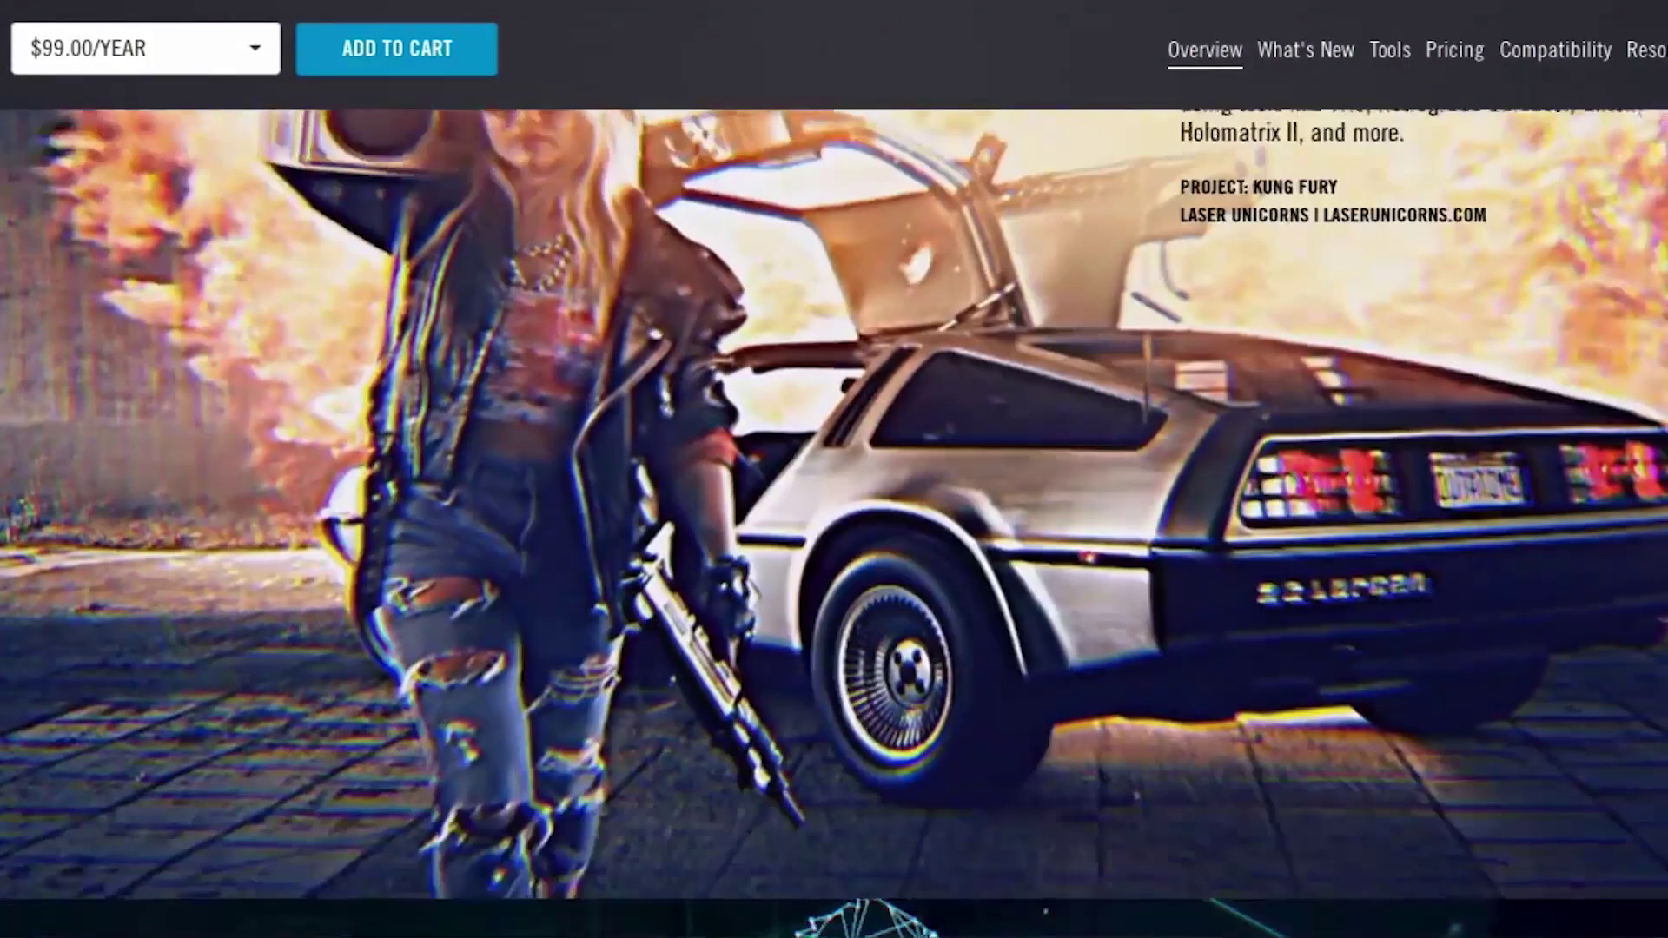
scroll(834, 469, "down", 6)
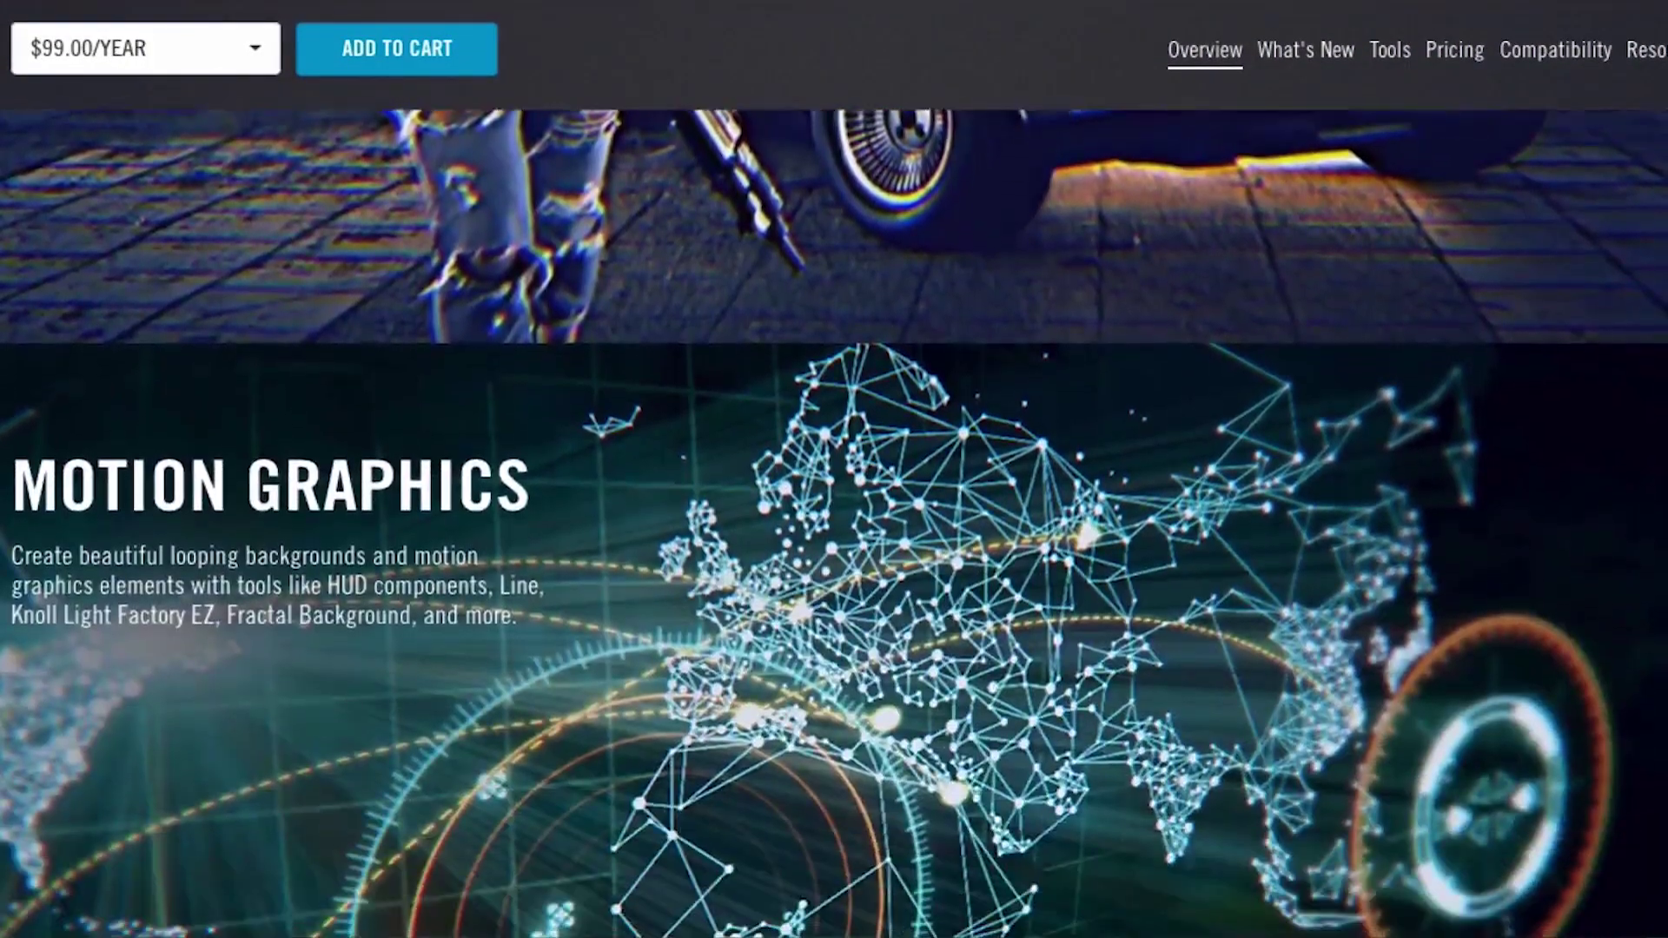
scroll(834, 470, "down", 6)
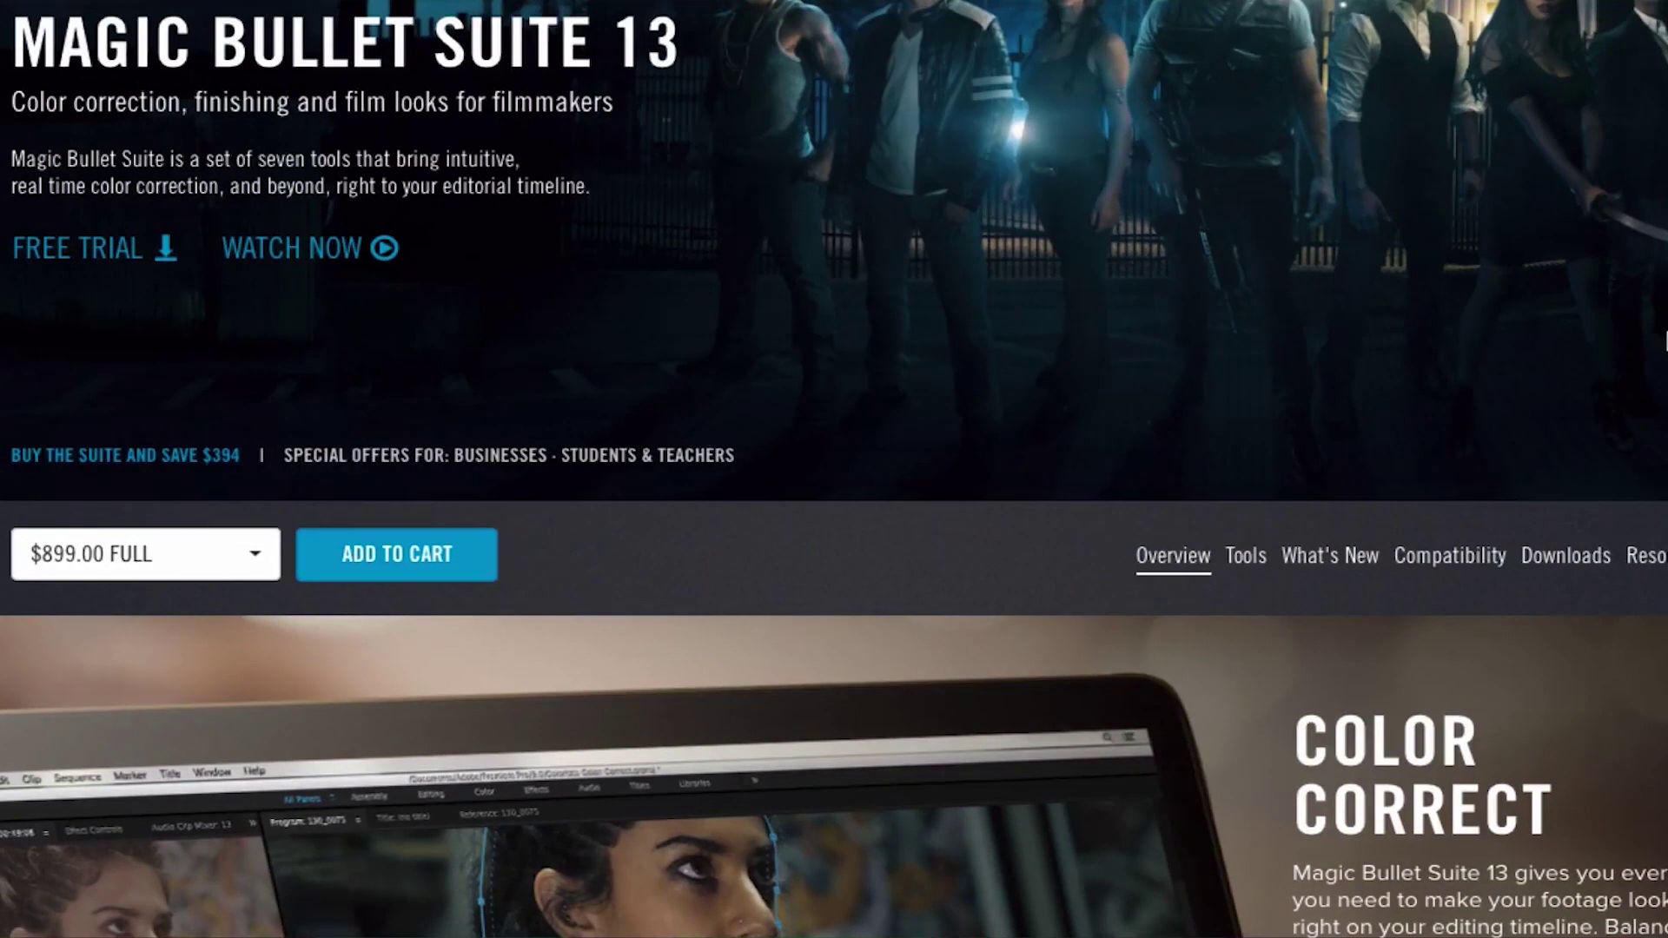
Step: Scroll down the Red Giant Products listing to the Magic Bullet plug-ins
scroll(1665, 338, "down", 5)
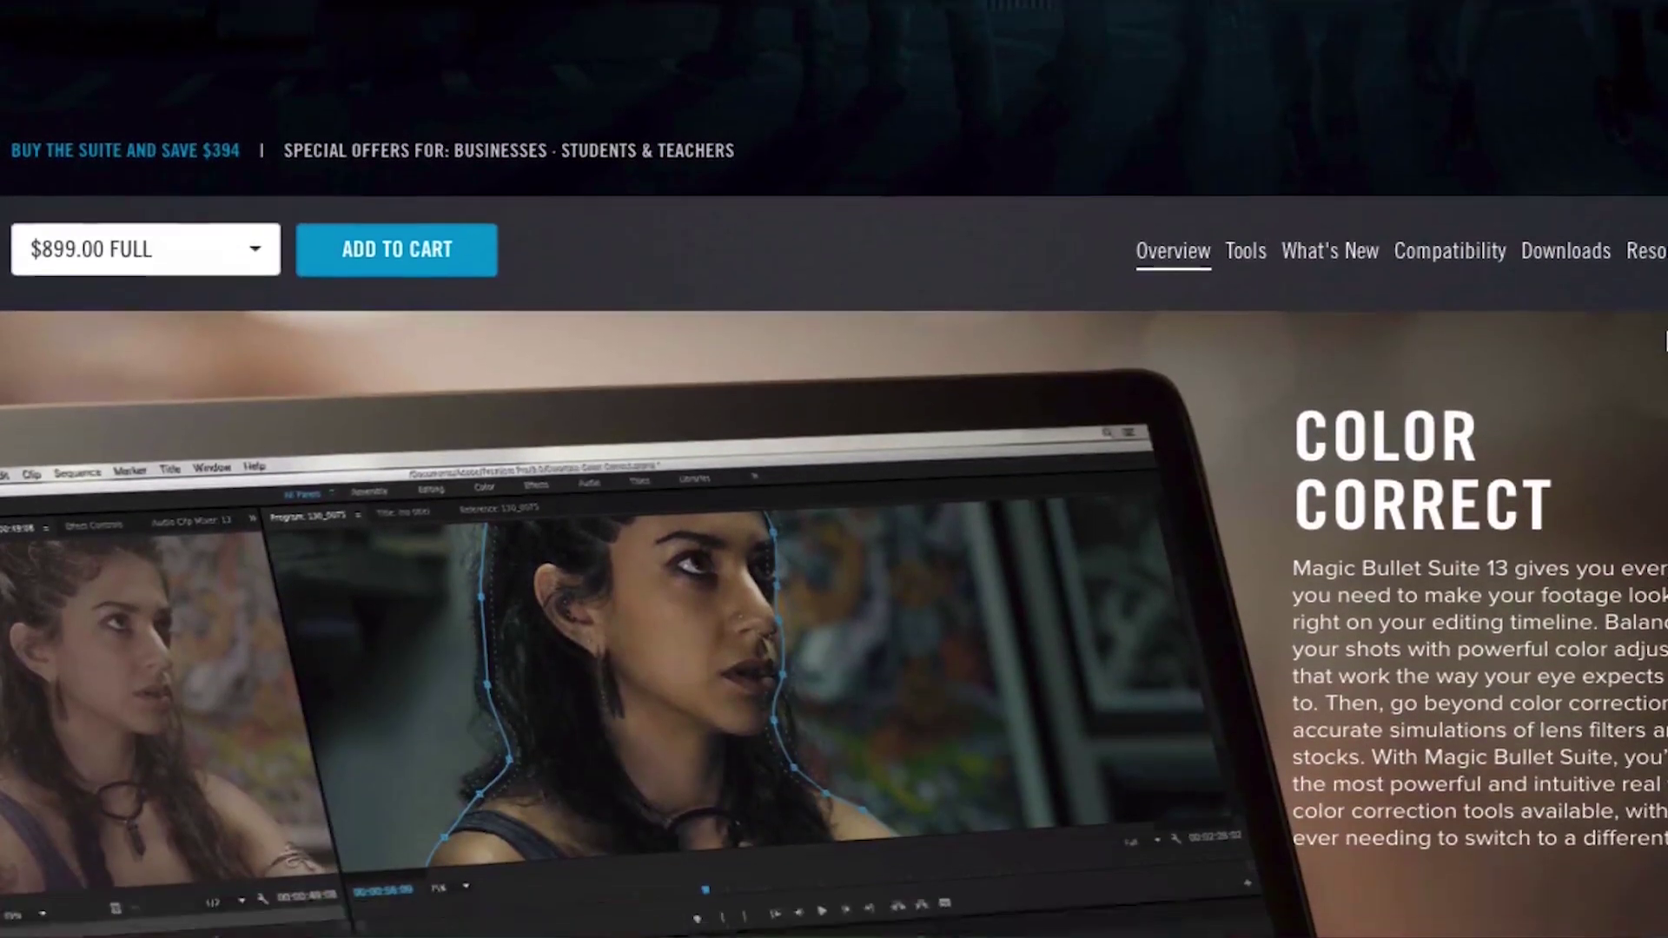
scroll(1665, 339, "down", 2)
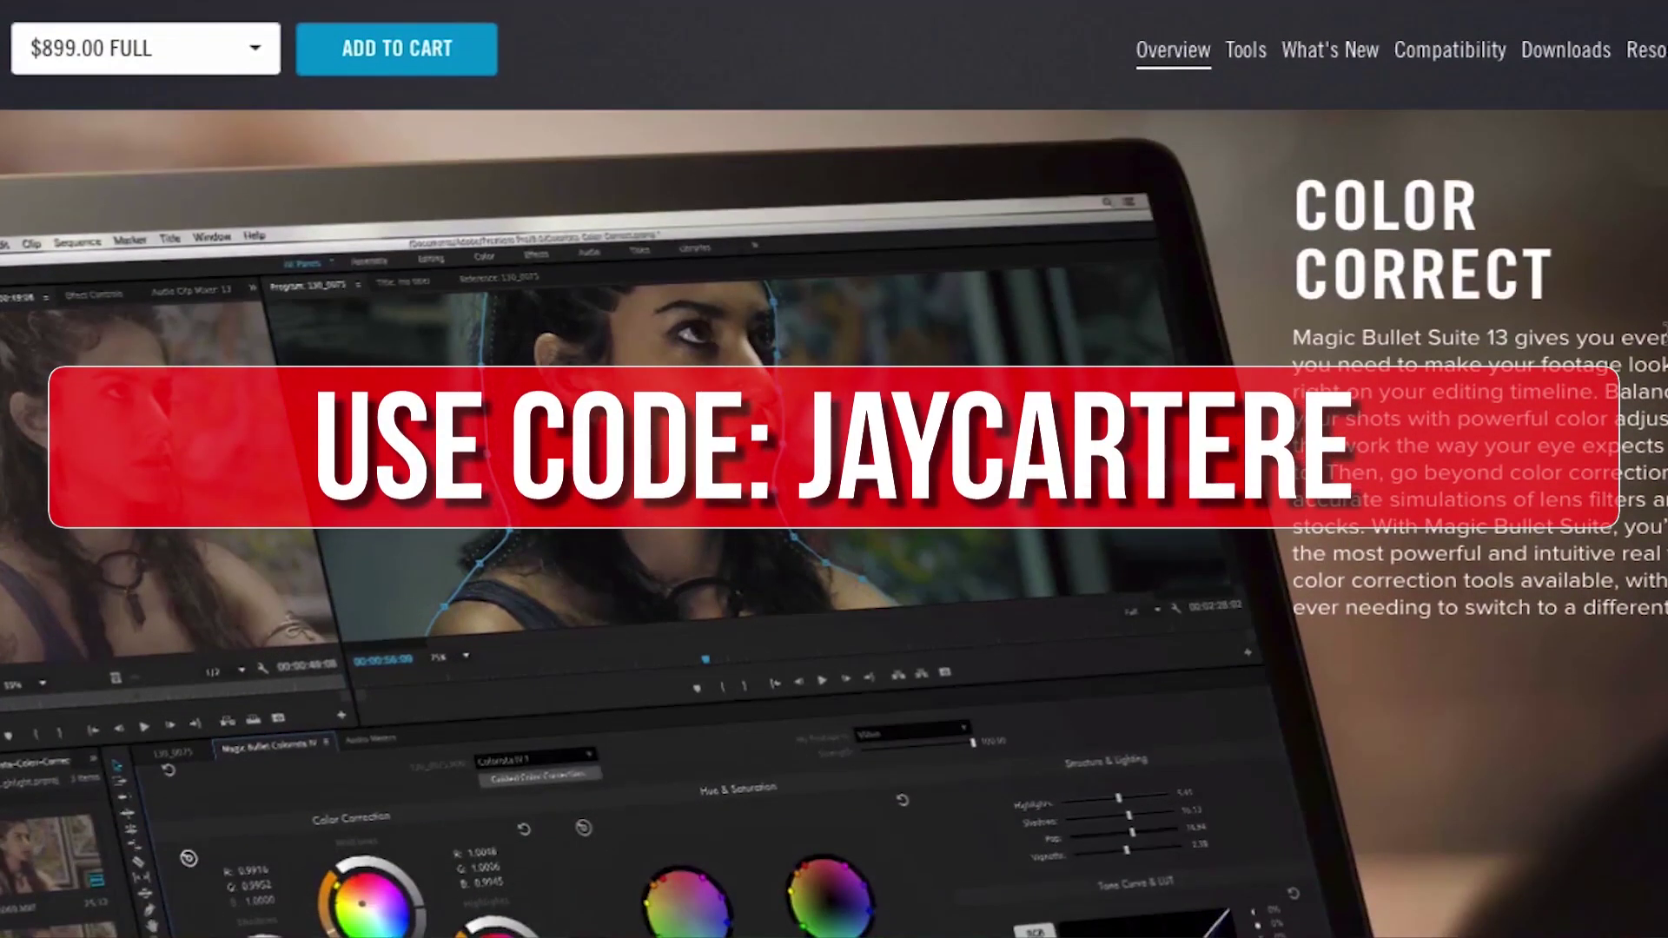
scroll(1666, 339, "down", 2)
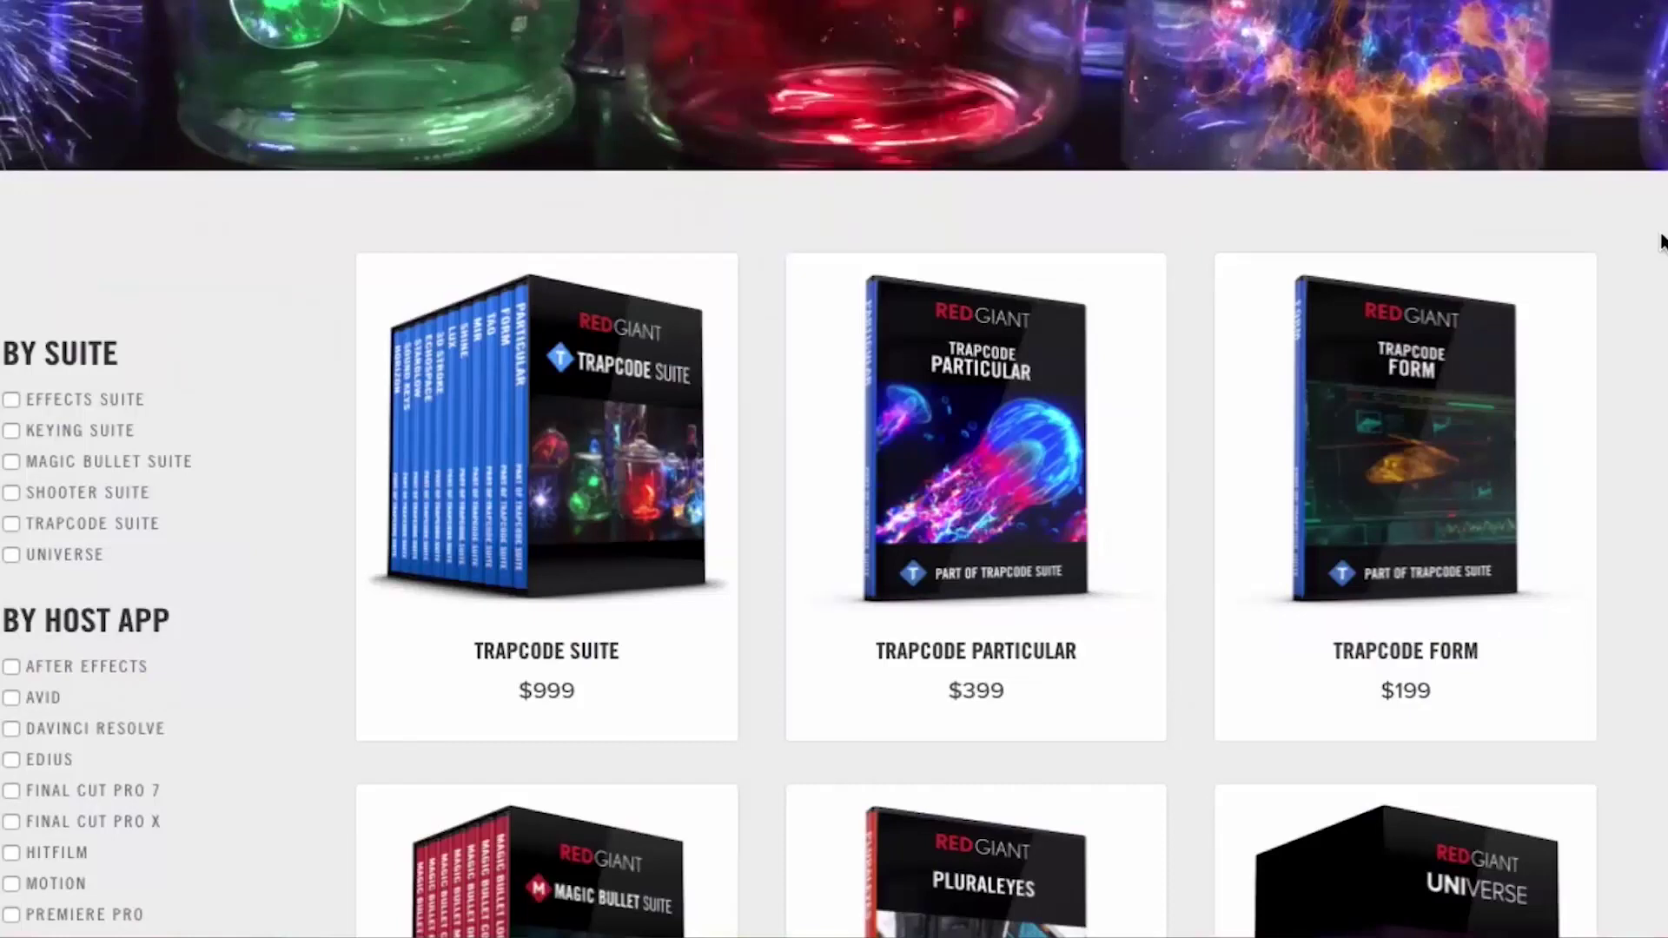
scroll(1661, 242, "down", 6)
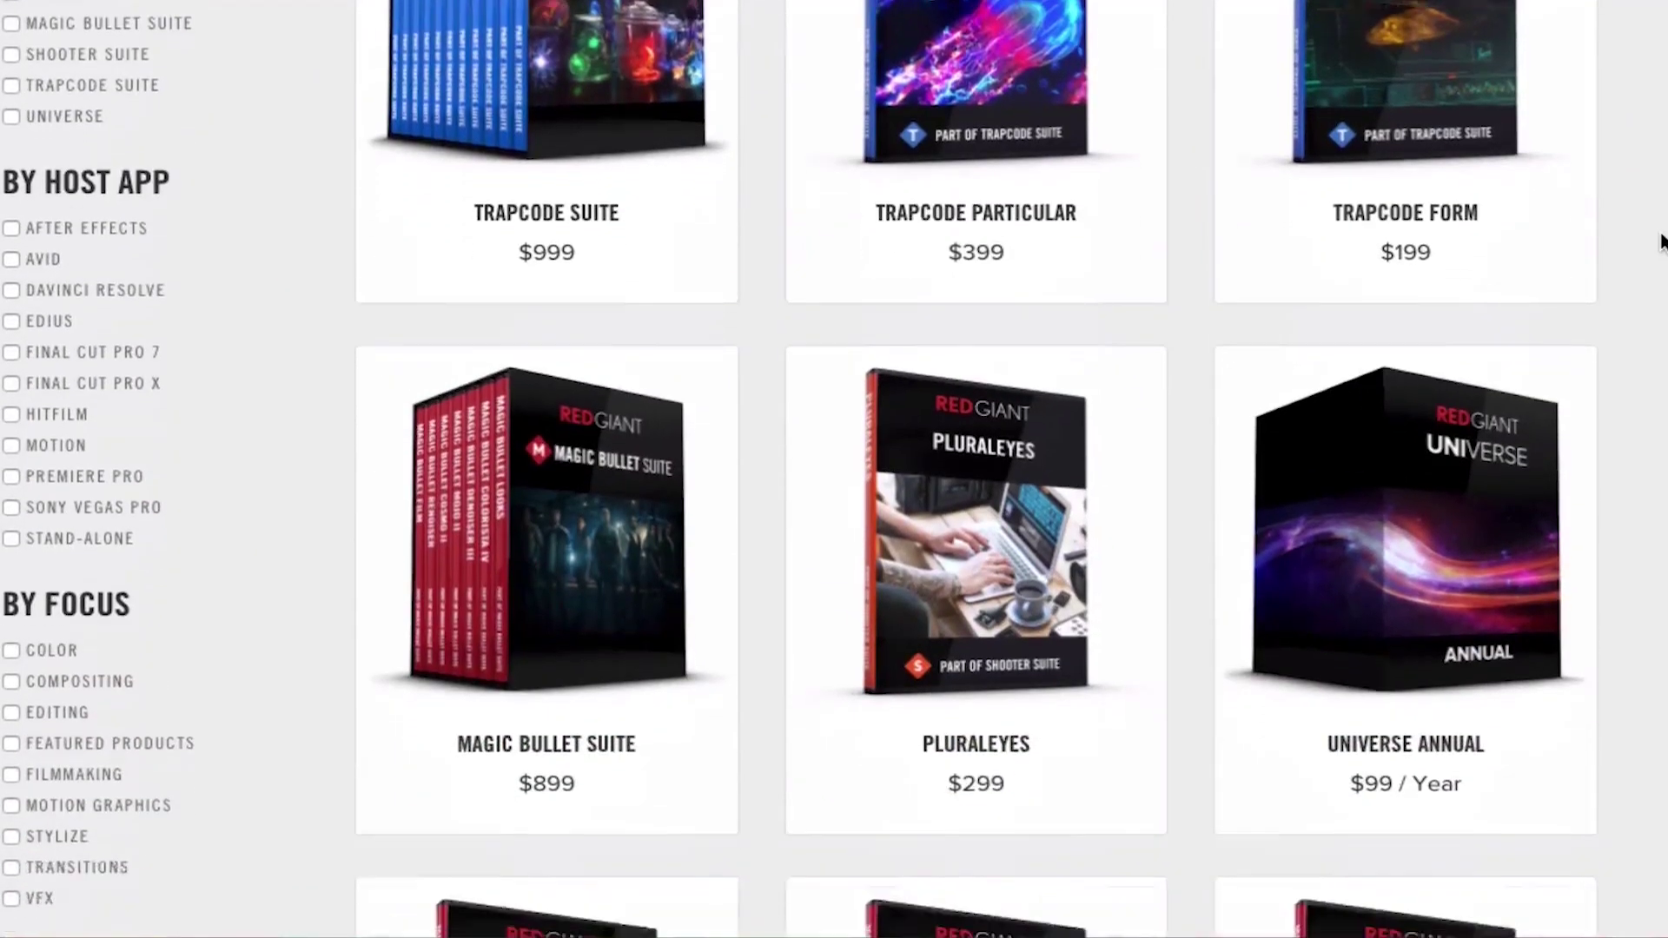
scroll(1662, 241, "down", 5)
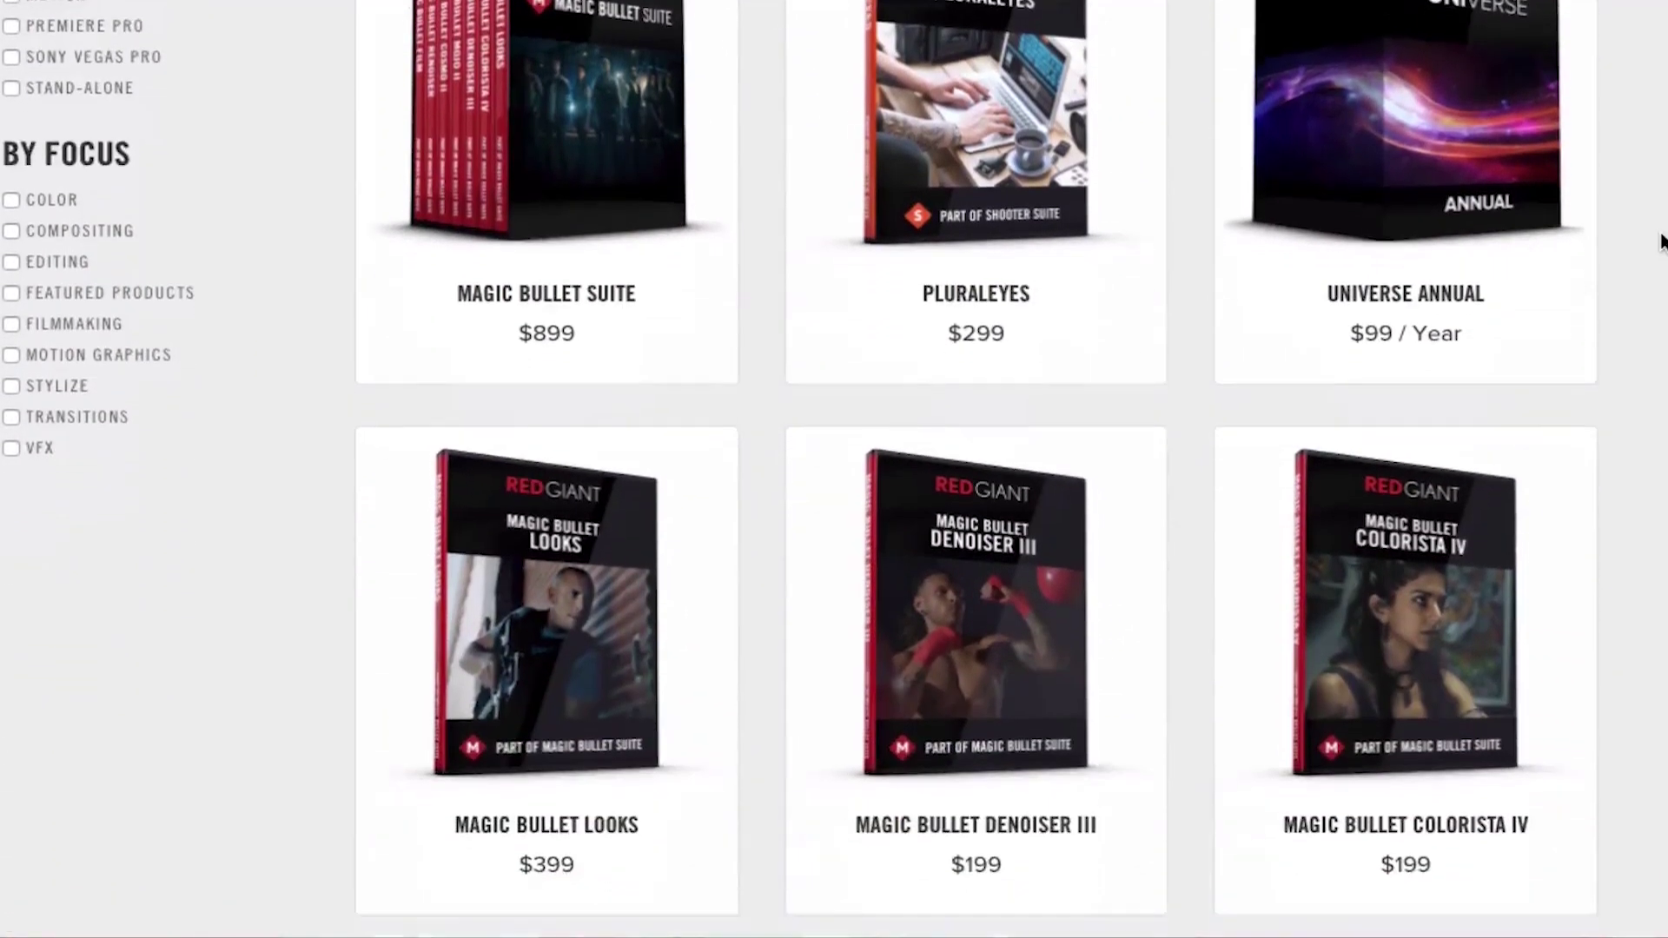
scroll(1661, 242, "down", 2)
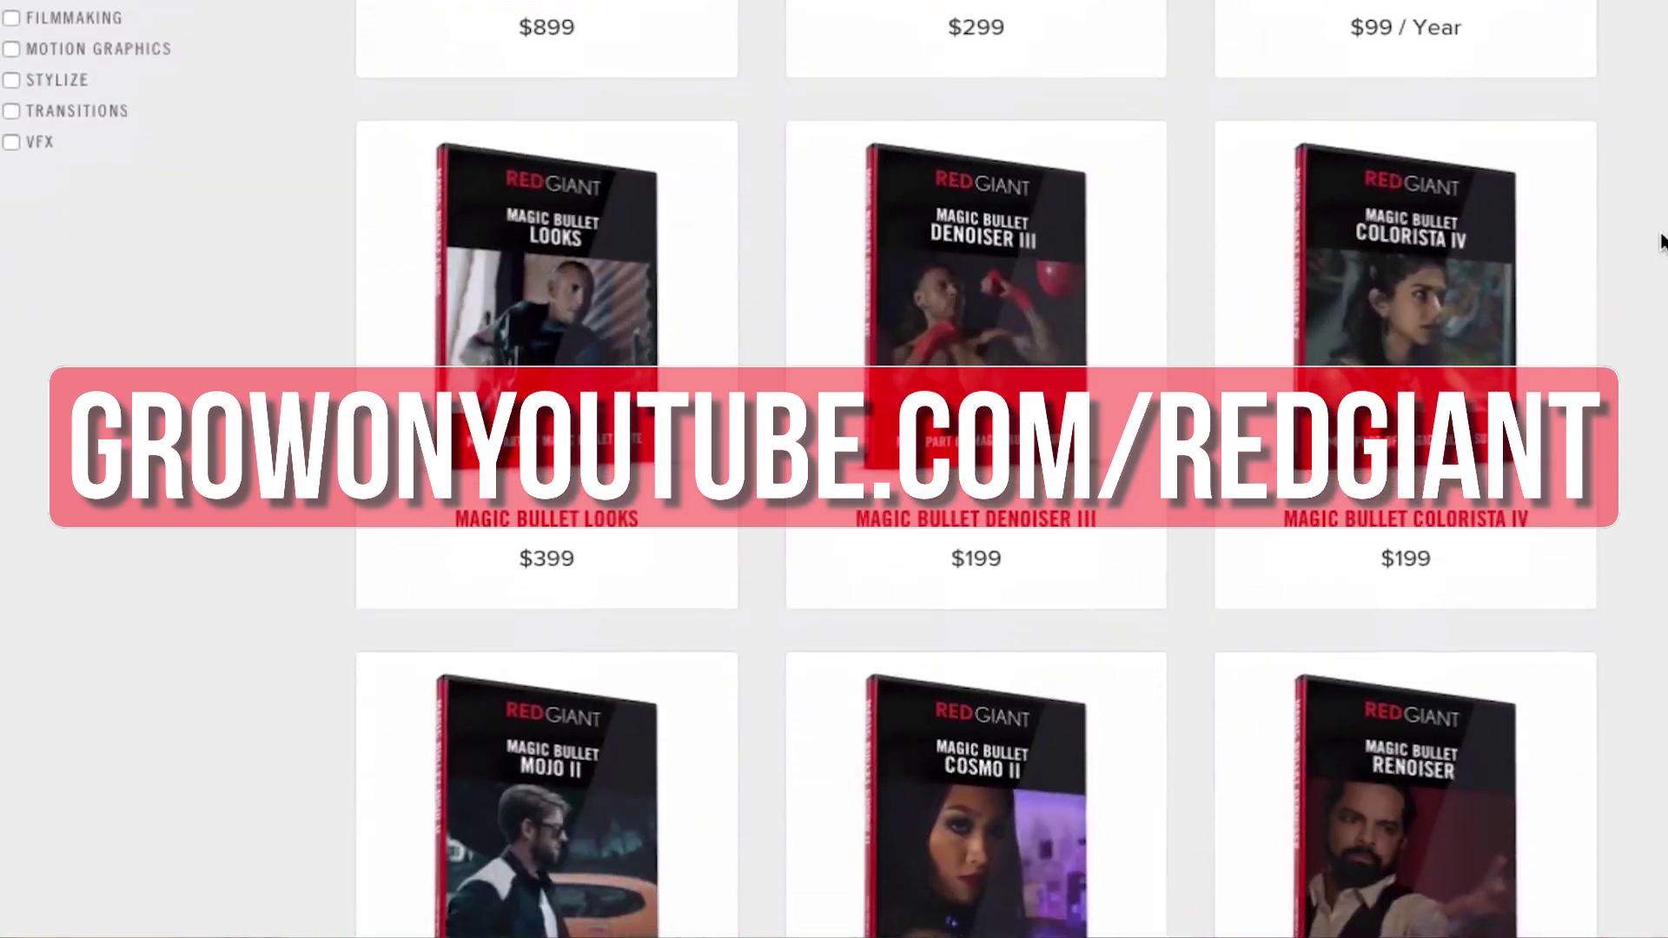
scroll(1661, 242, "down", 3)
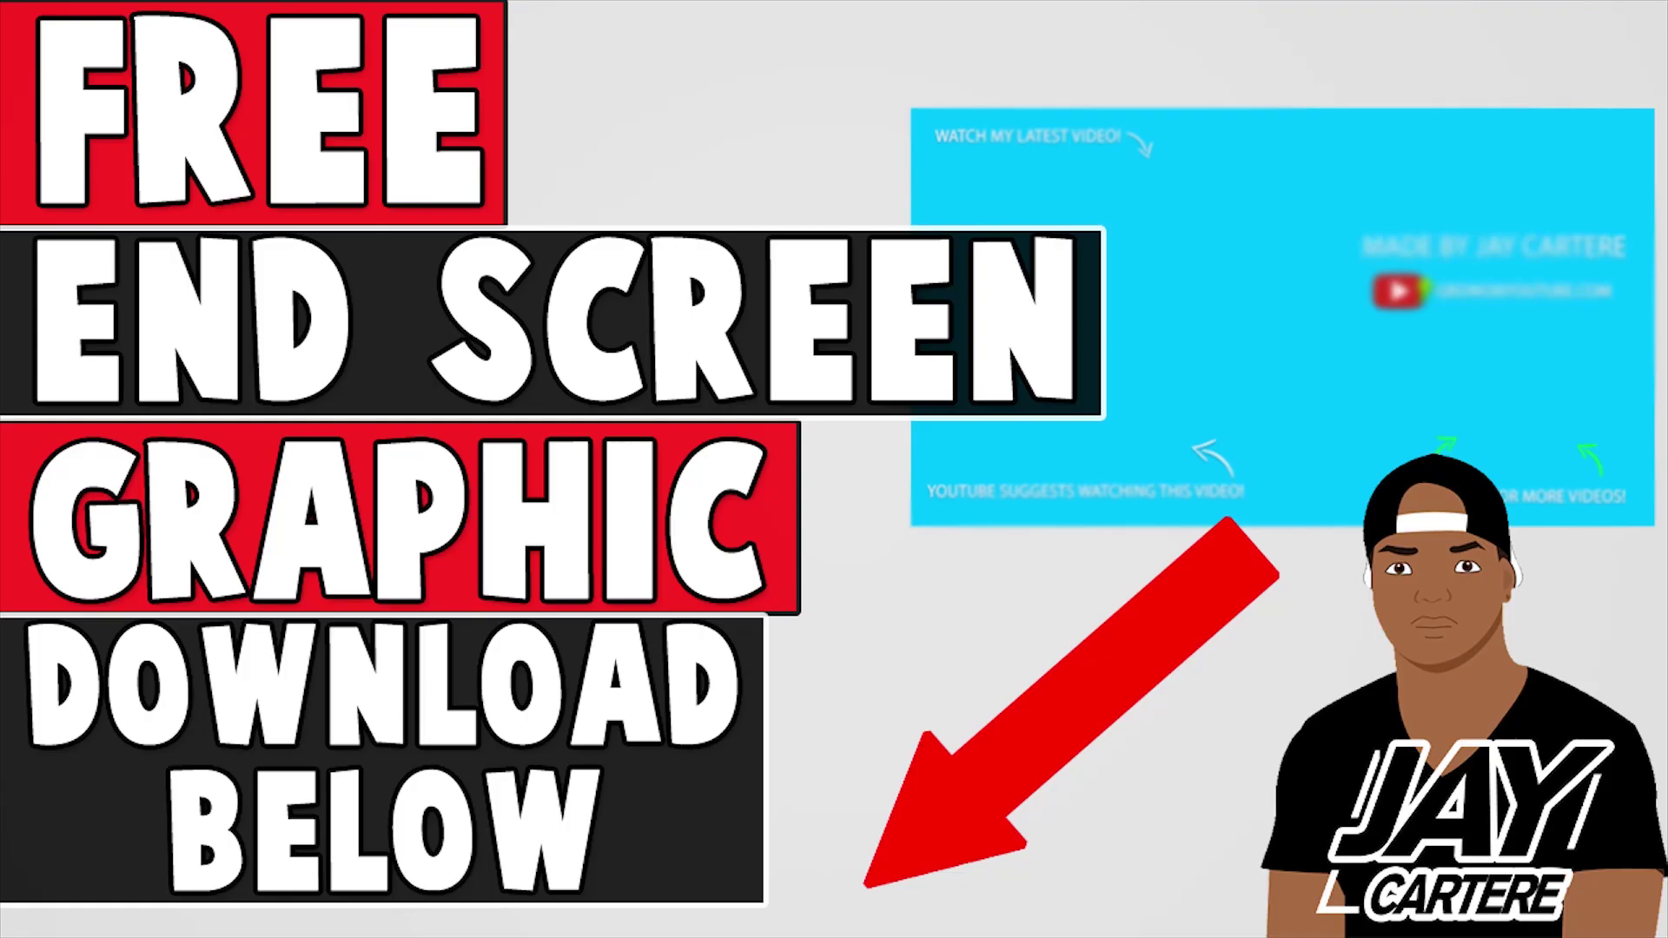